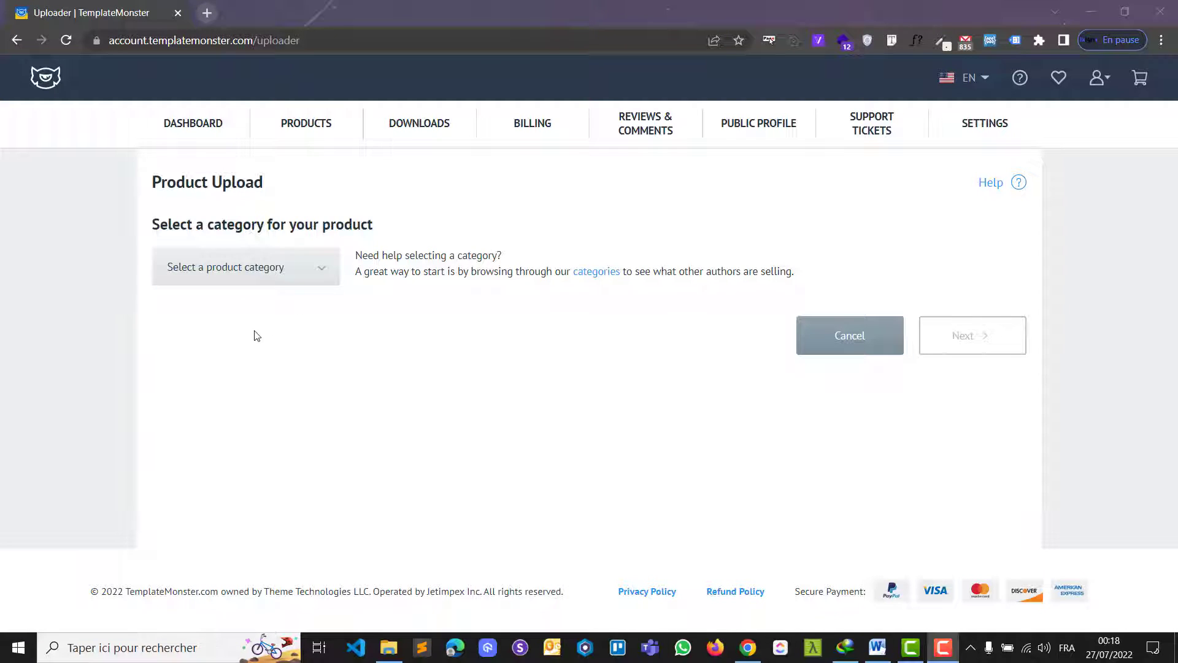
Step: Set the product category to WordPress theme and proceed to the product details form
{"action": "left_click", "coordinate": [292, 279]}
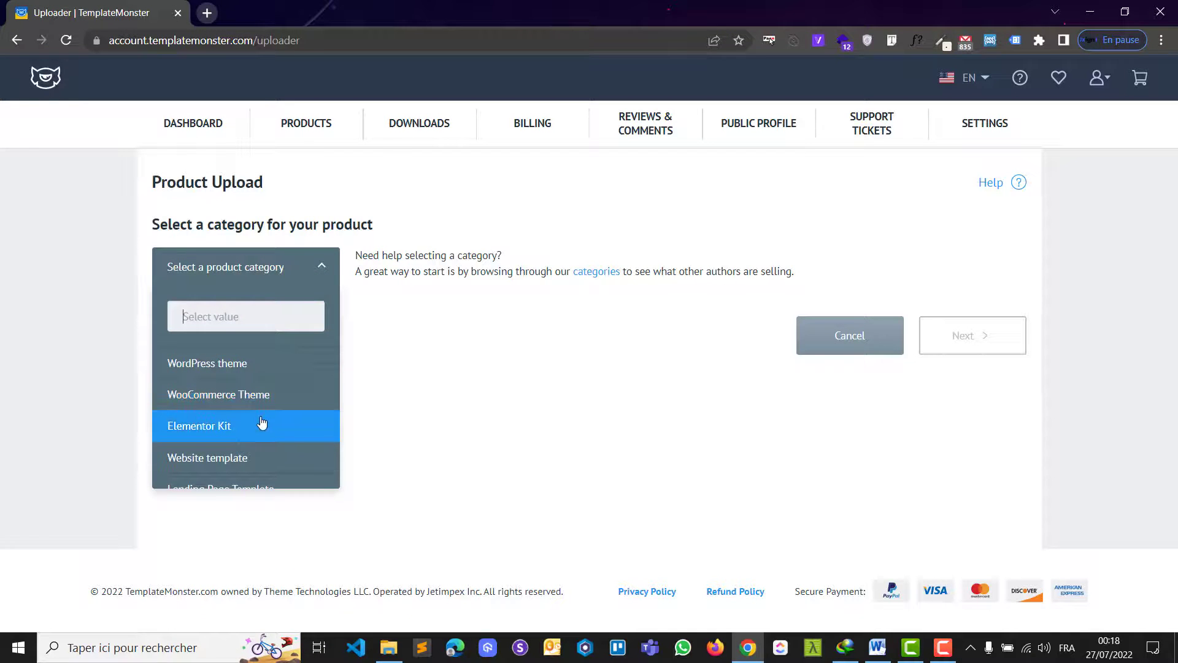
{"action": "left_click", "coordinate": [256, 375]}
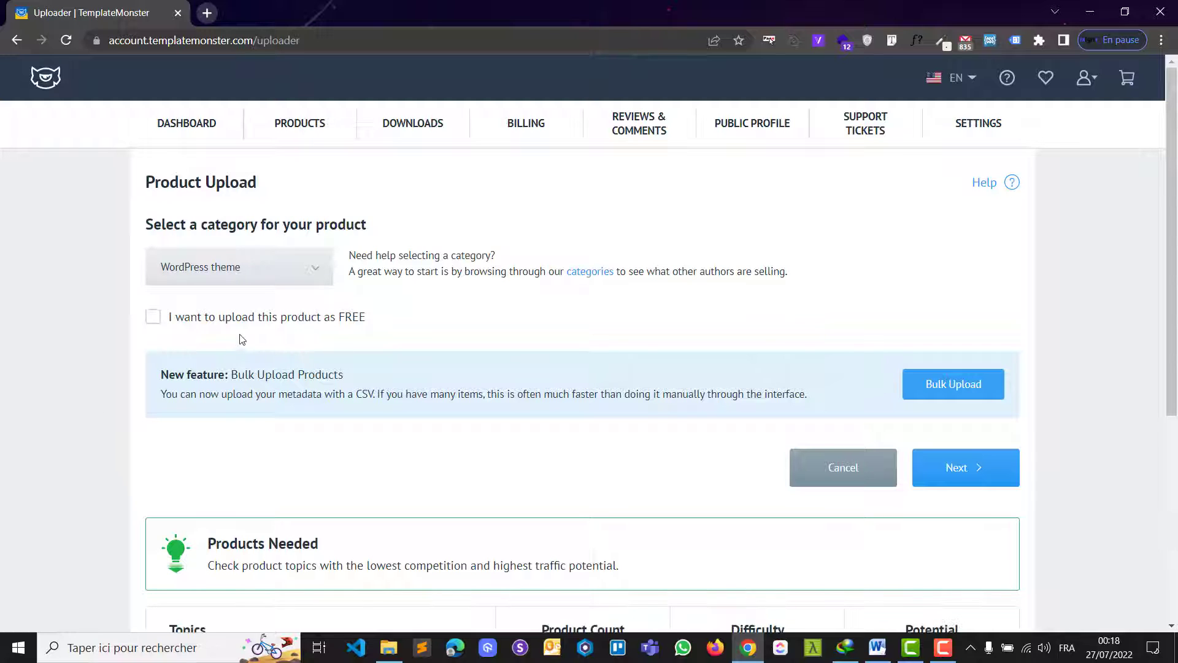
{"action": "left_click", "coordinate": [970, 471]}
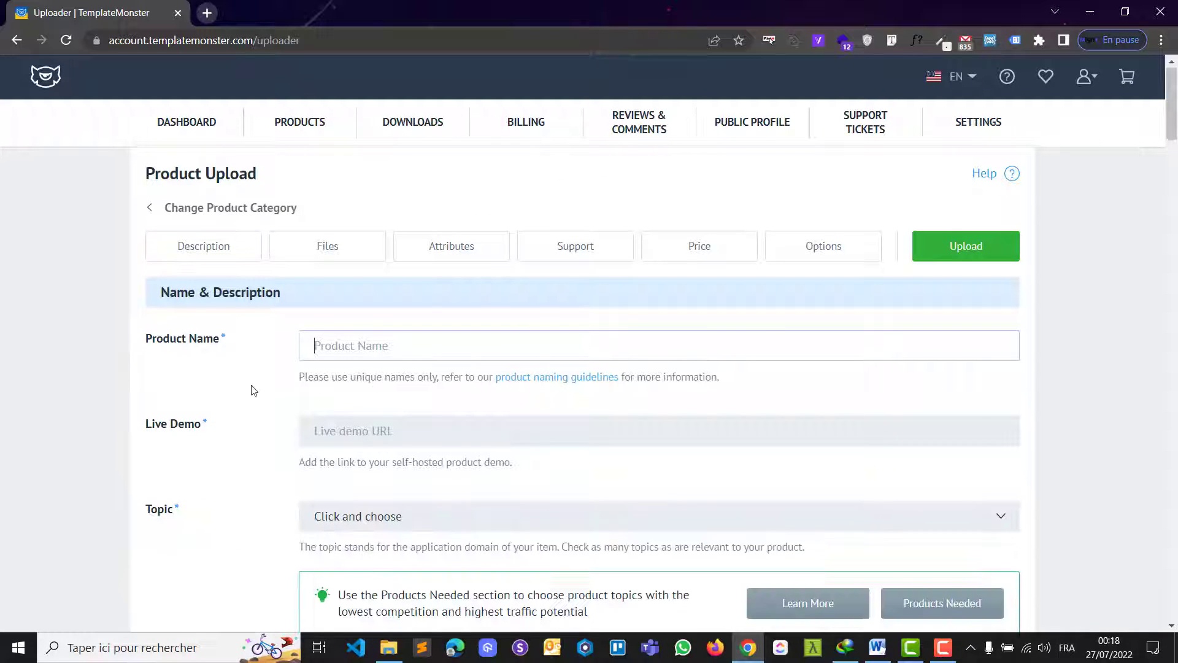
Step: Copy the title "Invest - Business And Multipurpose Responsive WordPress Theme" from the Word document into the Product Name field
{"action": "scroll", "coordinate": [252, 389], "scroll_direction": "down", "scroll_amount": 5}
{"action": "left_click_drag", "start_coordinate": [1172, 159], "coordinate": [1175, 116]}
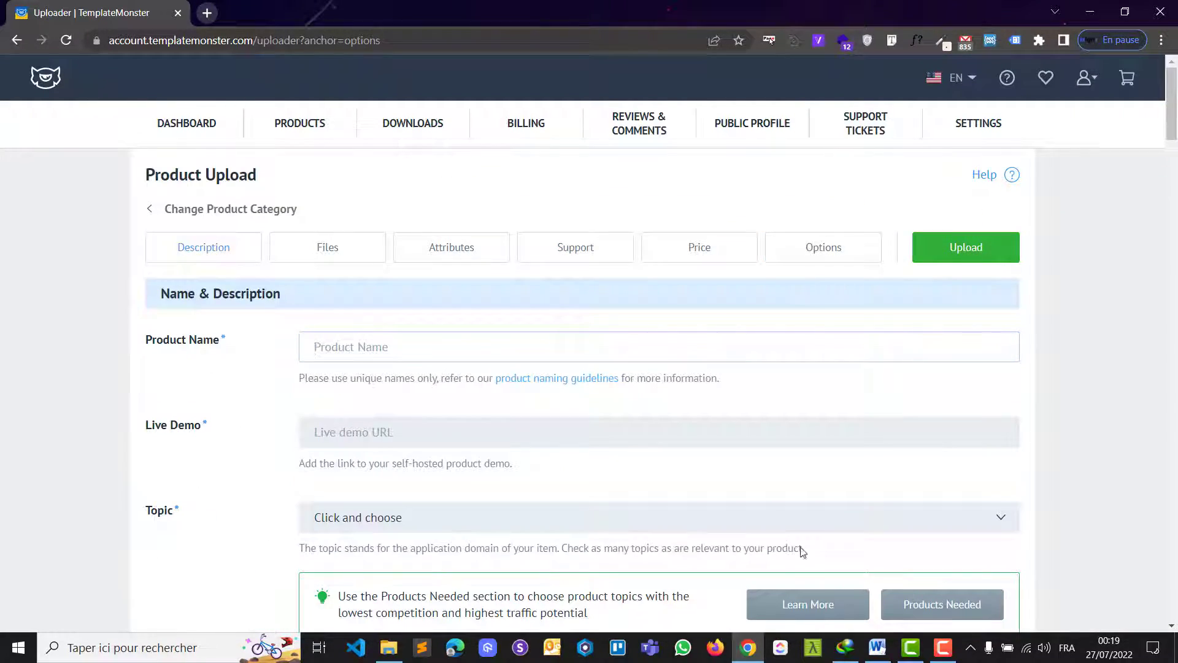
{"action": "left_click", "coordinate": [878, 648]}
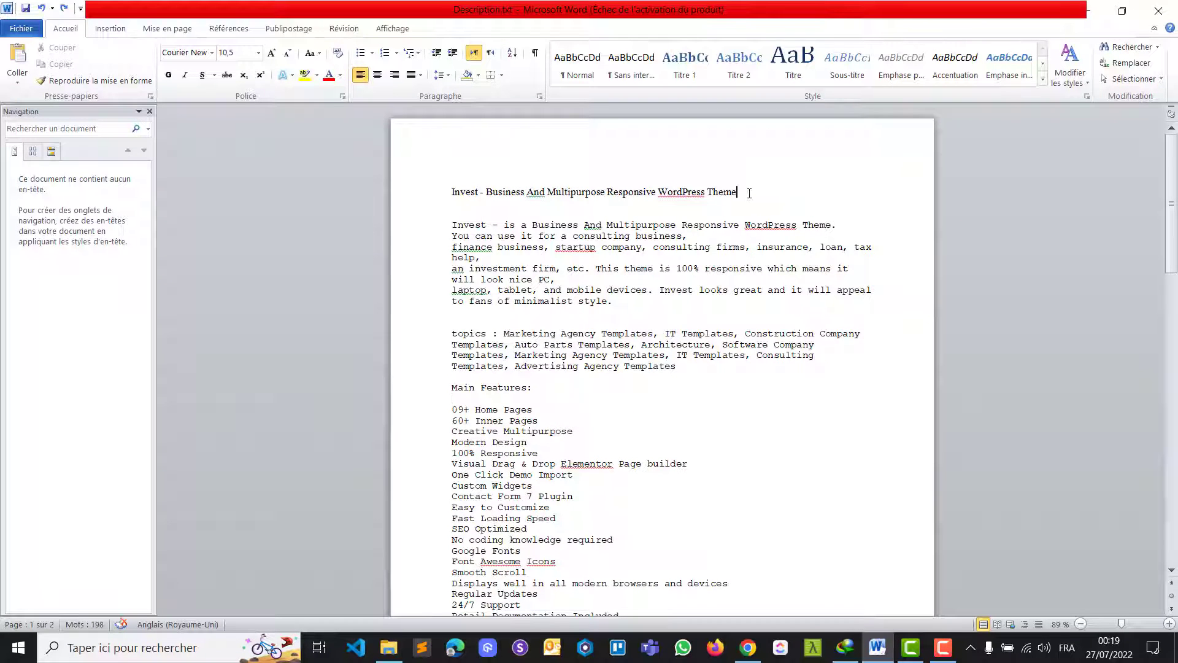
{"action": "left_click_drag", "start_coordinate": [746, 193], "coordinate": [454, 195]}
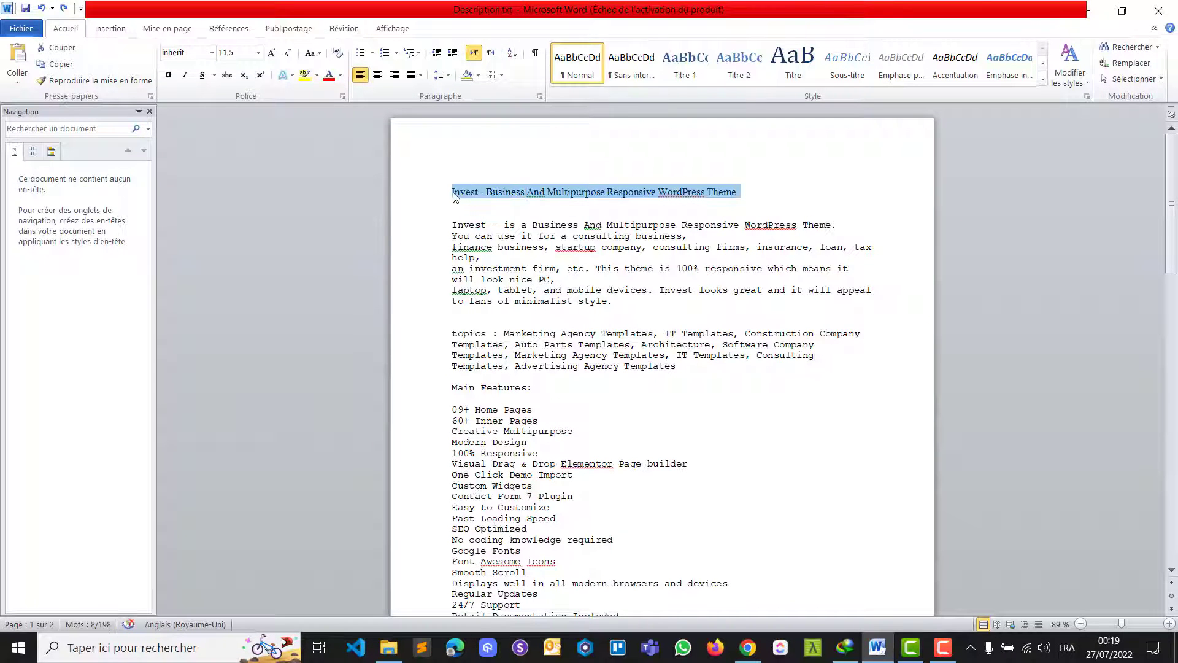
{"action": "key", "text": "ctrl+c"}
{"action": "key", "text": "alt+Tab"}
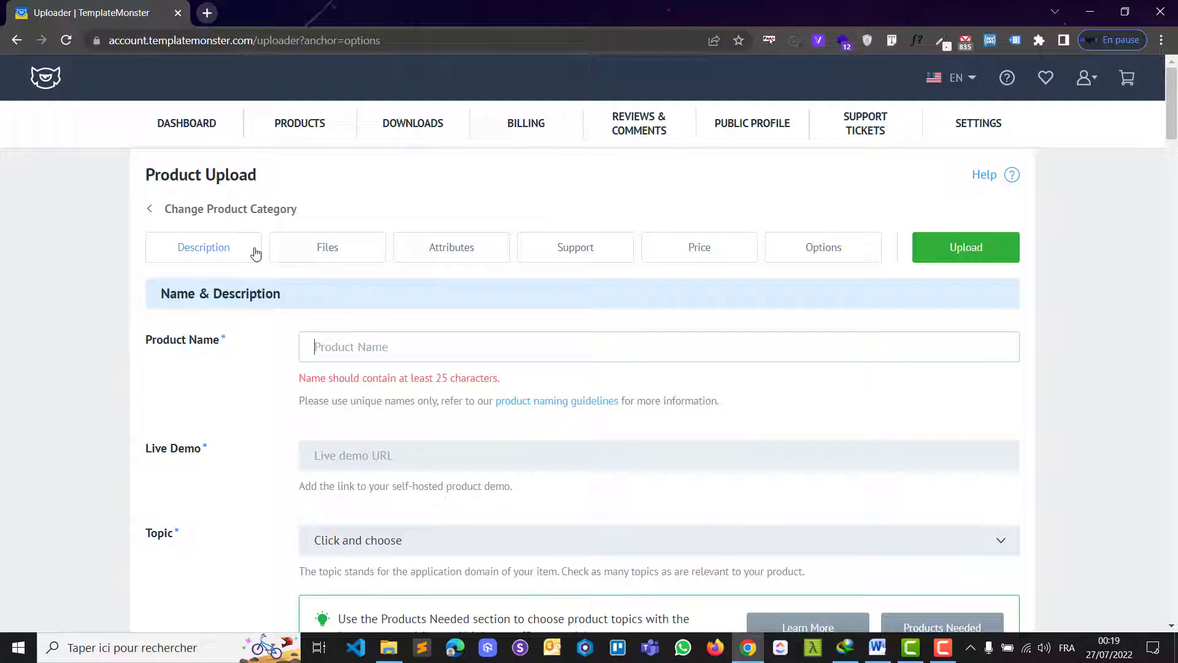
{"action": "left_click", "coordinate": [351, 342]}
{"action": "key", "text": "ctrl+v"}
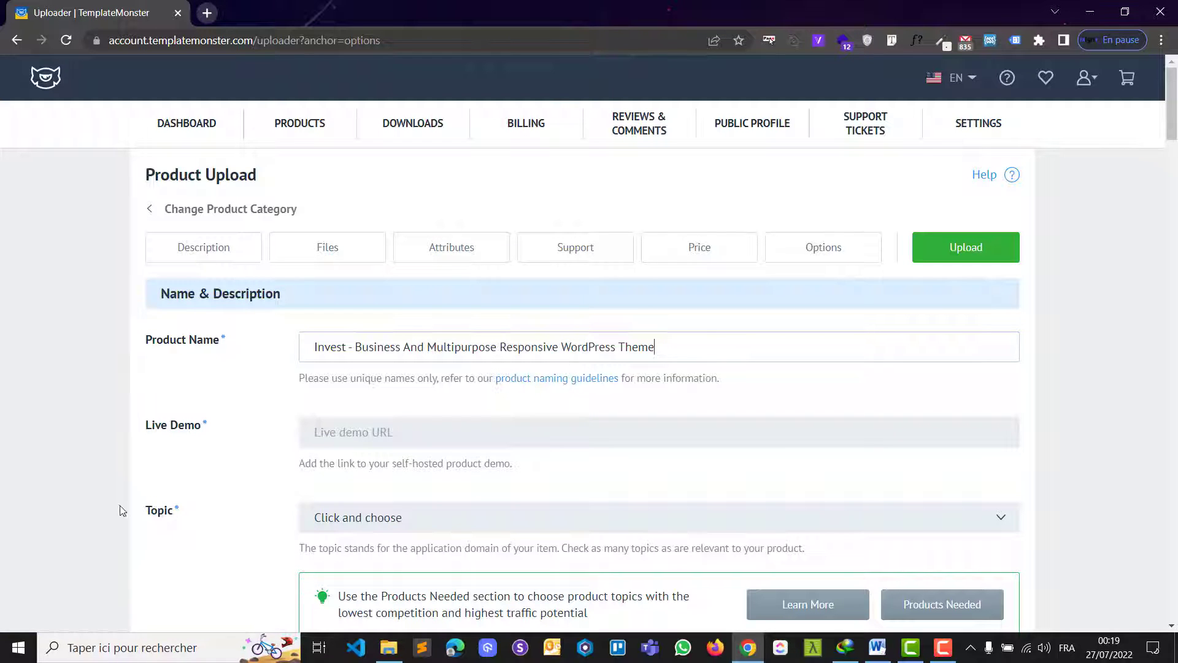
Step: Open the theme's live demo at invest.inaikas.com/wp in a new browser tab and check the page
{"action": "left_click", "coordinate": [397, 432]}
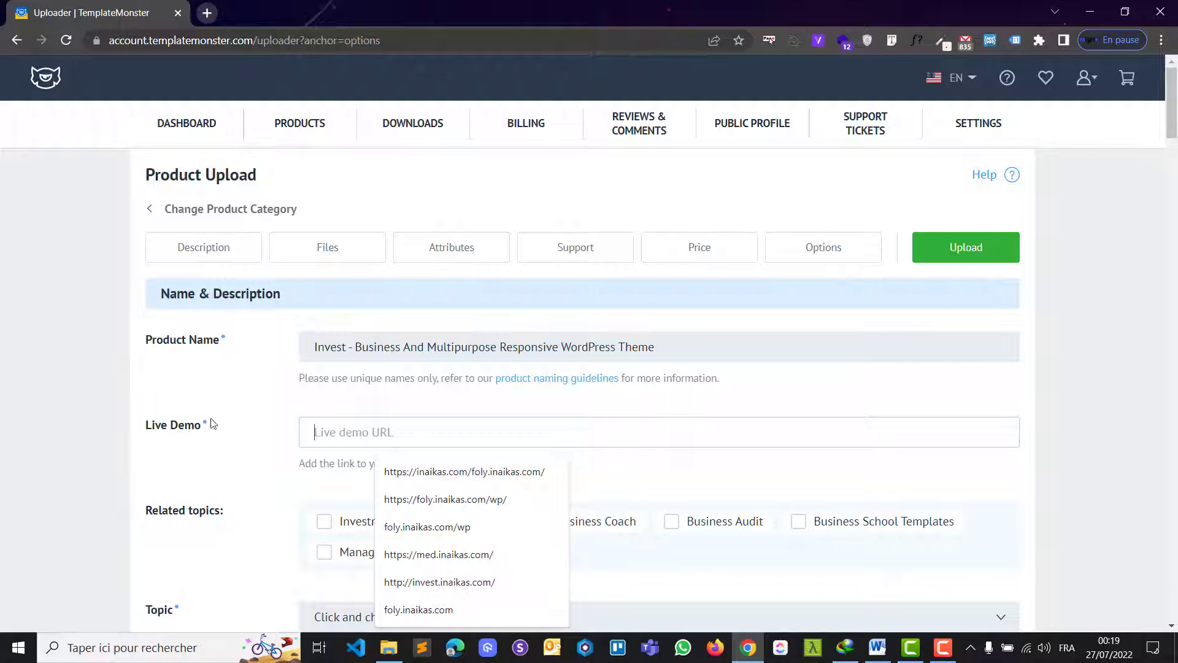
{"action": "left_click", "coordinate": [207, 12]}
{"action": "type", "text": "invest.inaikas.com"}
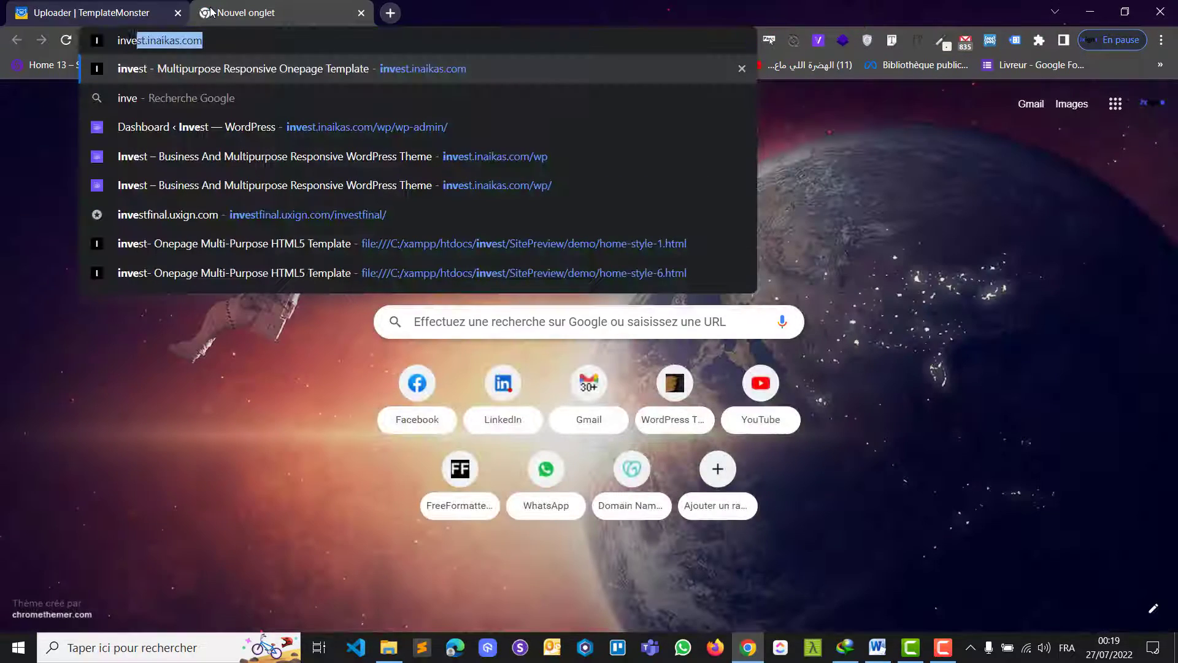
{"action": "key", "text": "End"}
{"action": "type", "text": "/wp"}
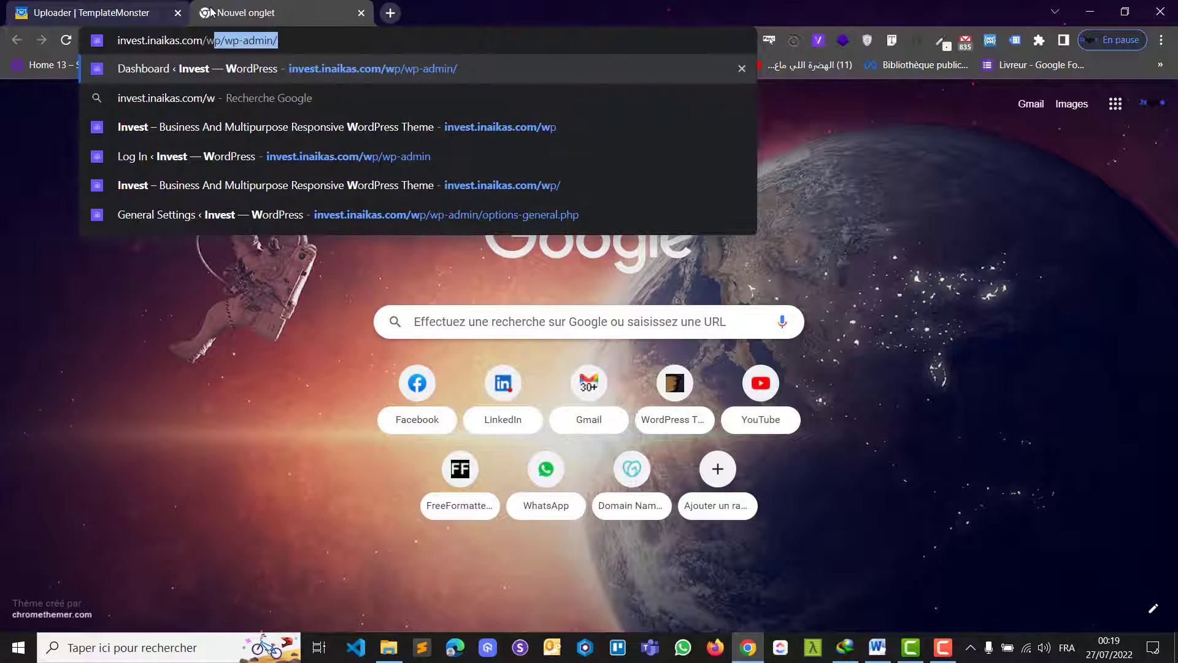
{"action": "key", "text": "ctrl+a"}
{"action": "key", "text": "BackSpace"}
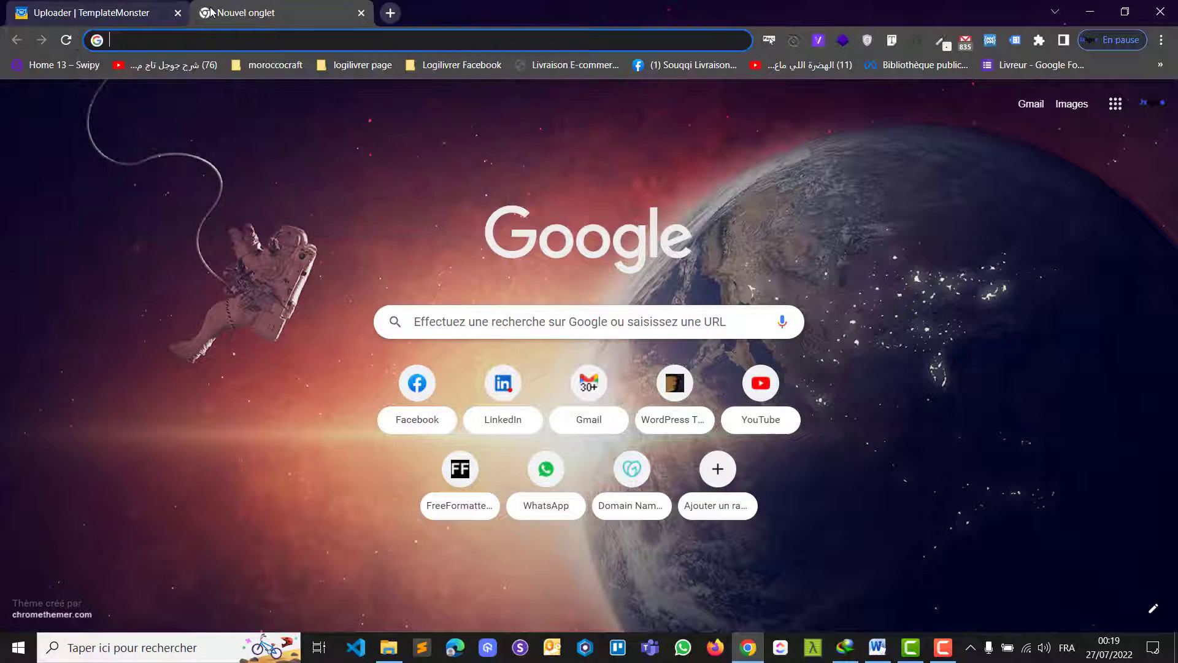
{"action": "key", "text": "ctrl+v"}
{"action": "key", "text": "Return"}
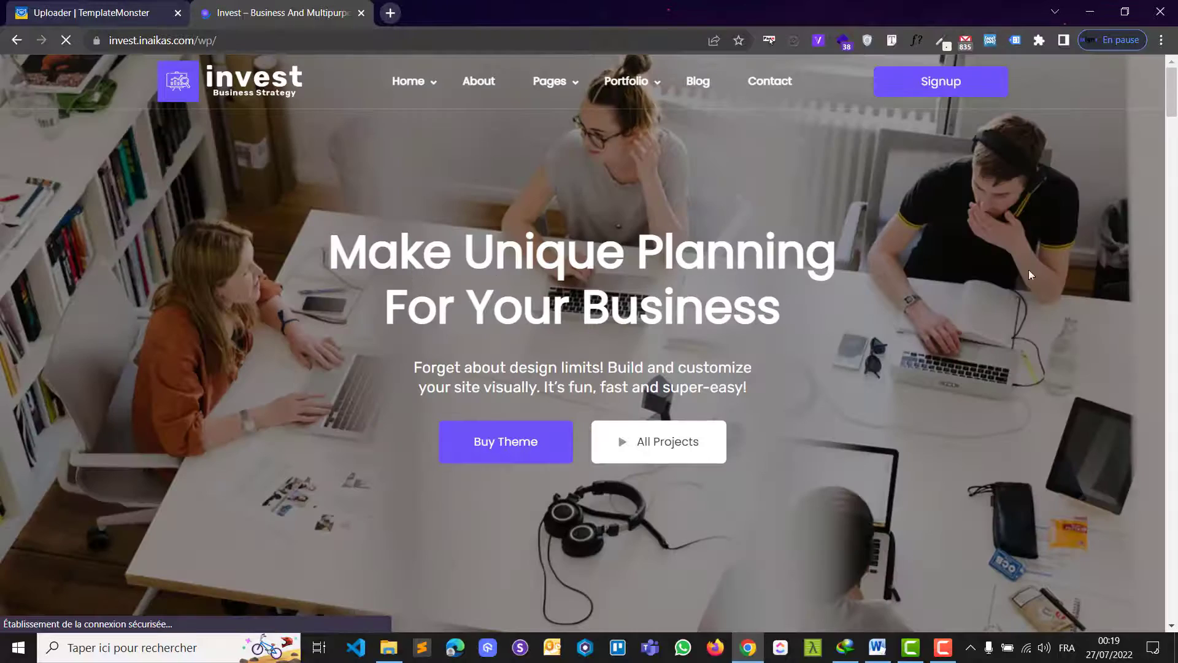
{"action": "mouse_move", "coordinate": [1172, 86]}
{"action": "left_mouse_down"}
{"action": "mouse_move", "coordinate": [1174, 614]}
{"action": "mouse_move", "coordinate": [1174, 68]}
{"action": "left_mouse_up"}
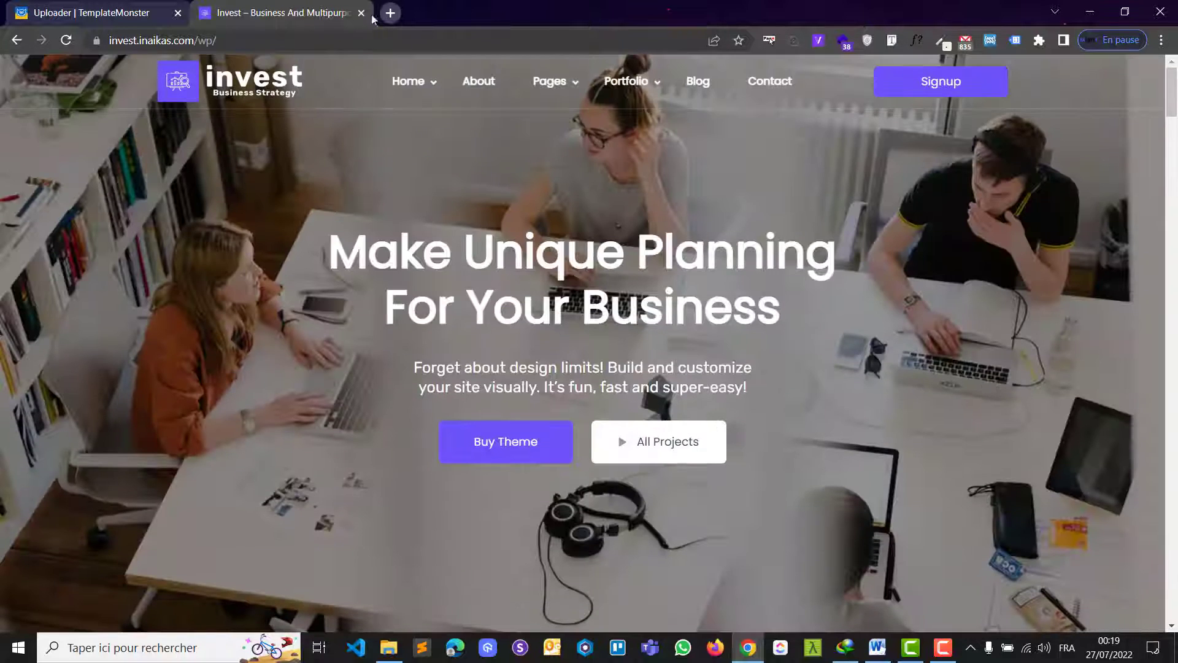
{"action": "left_click", "coordinate": [361, 14]}
{"action": "left_click", "coordinate": [348, 436]}
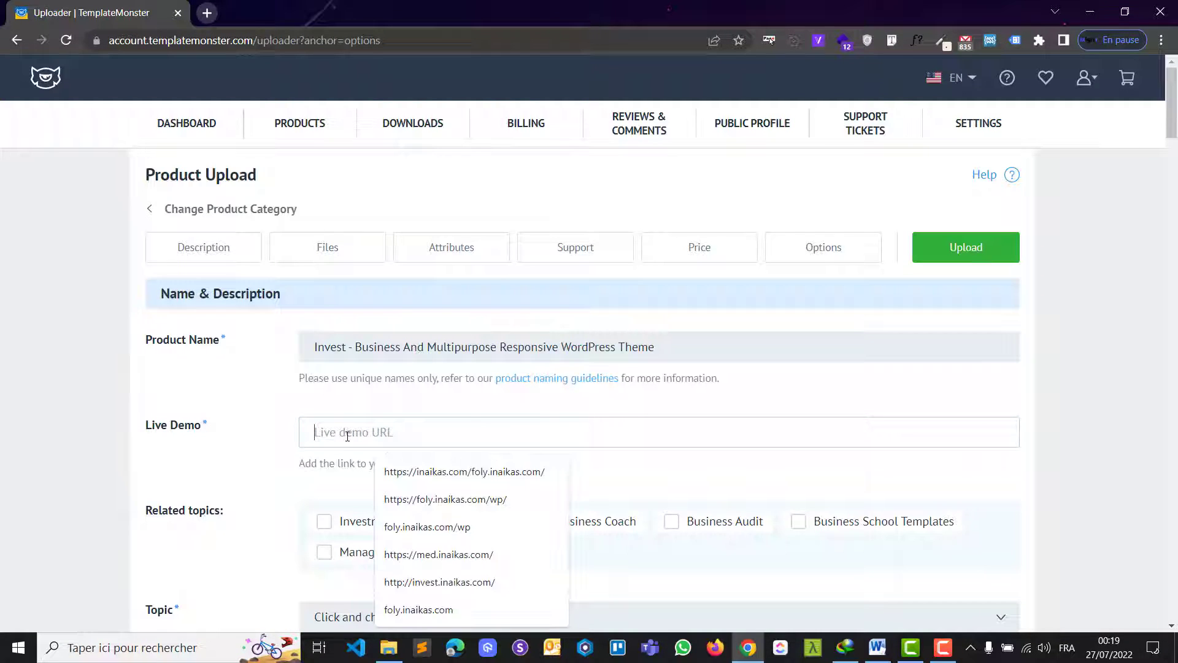
{"action": "key", "text": "ctrl+v"}
{"action": "scroll", "coordinate": [258, 418], "scroll_direction": "down", "scroll_amount": 3}
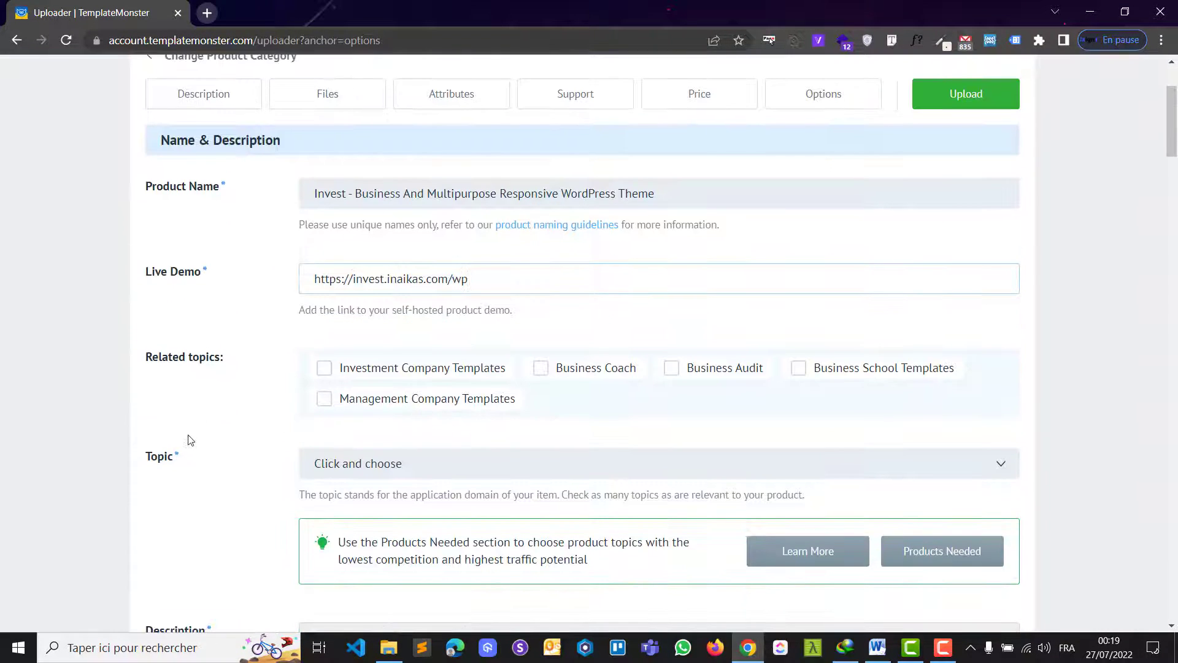
Step: Select Investment Company Templates and Business Coach among the related topics
{"action": "scroll", "coordinate": [188, 439], "scroll_direction": "down", "scroll_amount": 1}
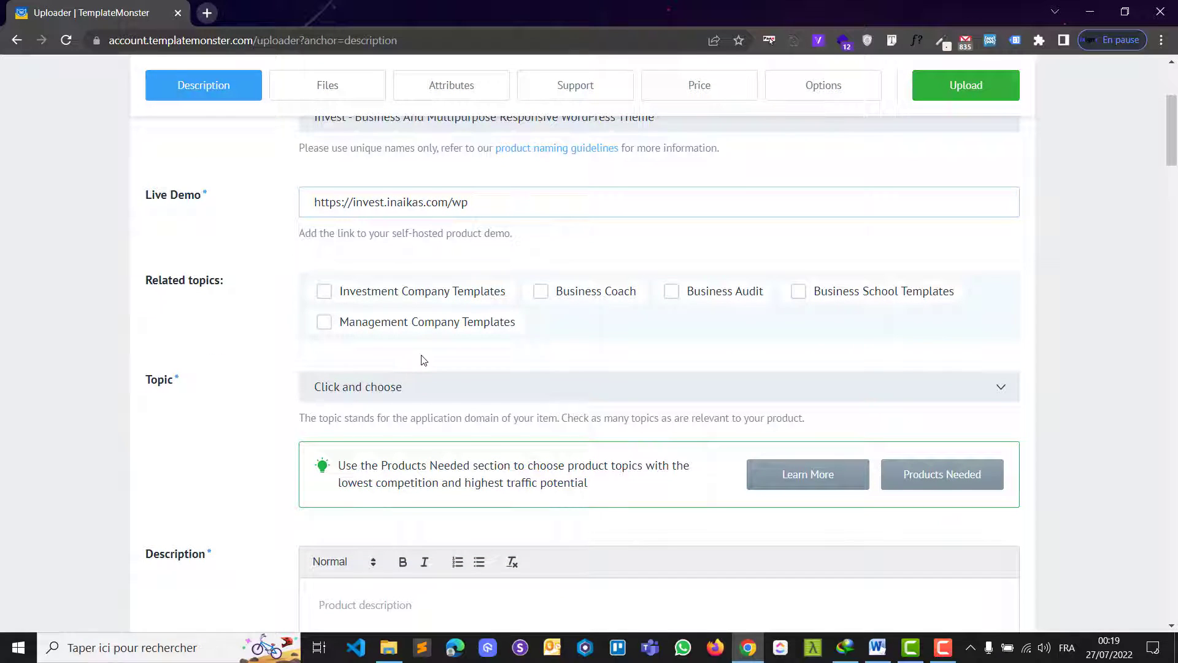
{"action": "left_click", "coordinate": [326, 295]}
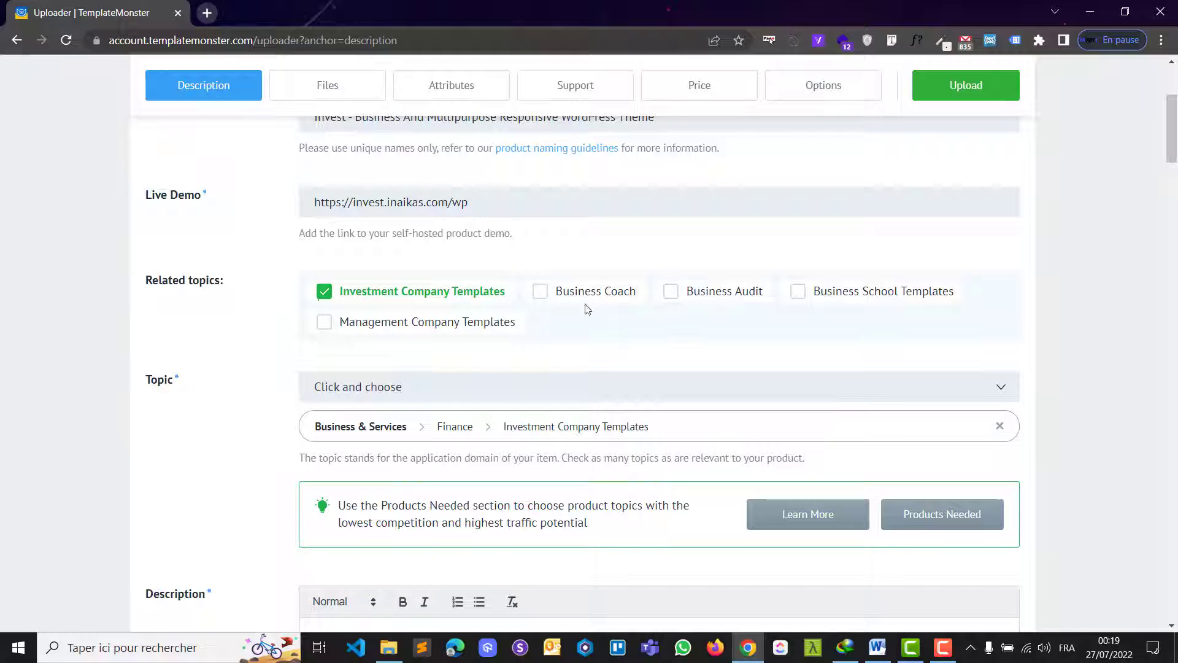
{"action": "left_click", "coordinate": [541, 293]}
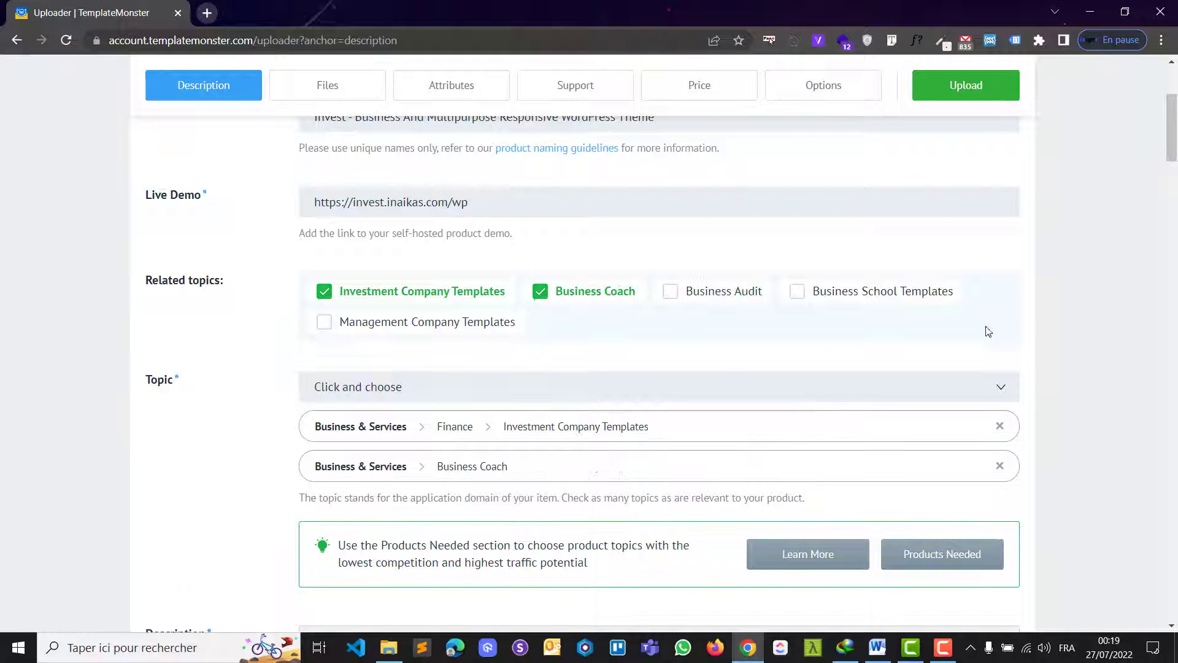
Step: Browse the Topic list, including Electronics Templates and Computers & Internet, and clear the Business & Services selection
{"action": "left_click", "coordinate": [410, 393]}
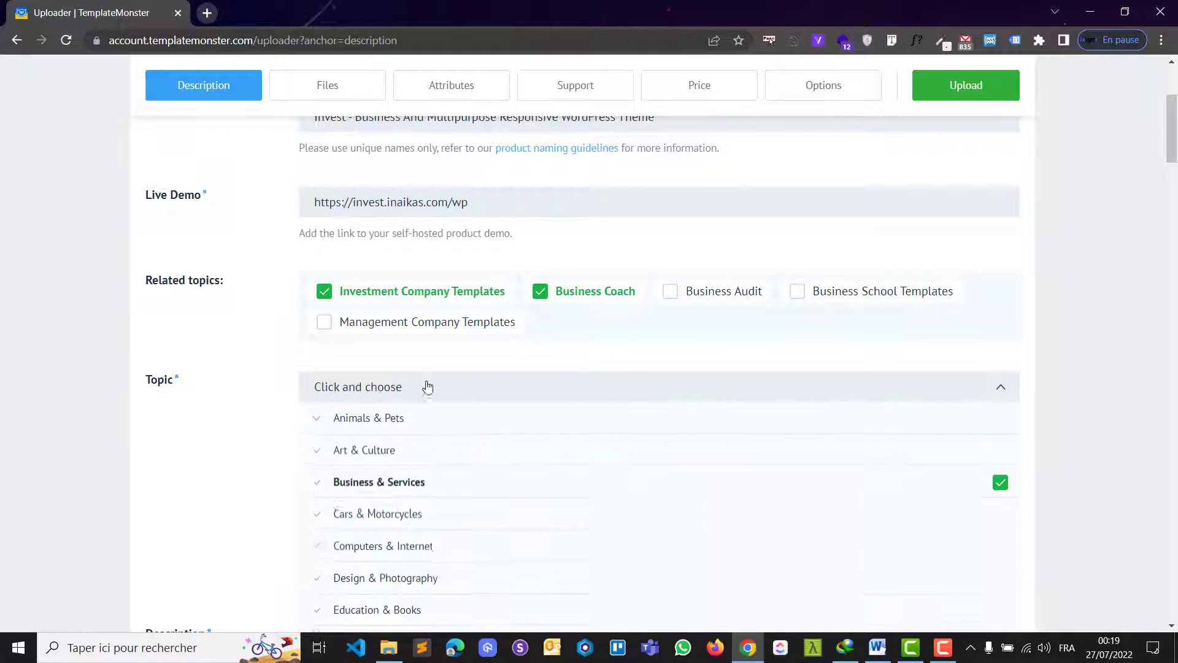
{"action": "scroll", "coordinate": [508, 373], "scroll_direction": "down", "scroll_amount": 3}
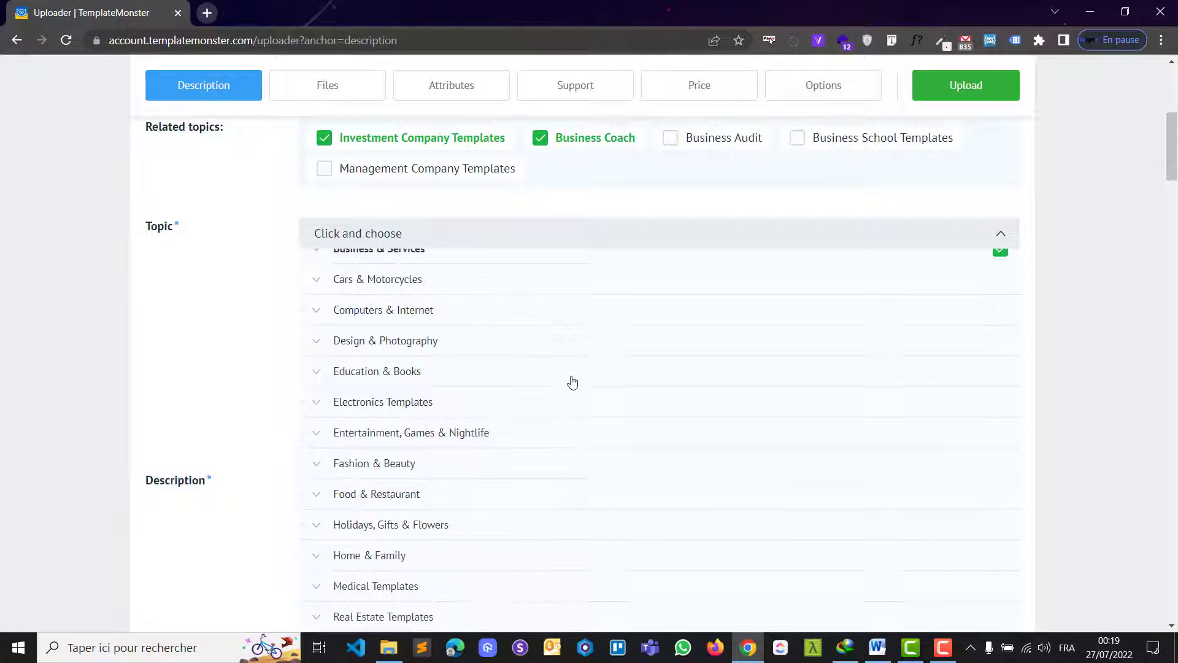
{"action": "scroll", "coordinate": [572, 383], "scroll_direction": "down", "scroll_amount": 1}
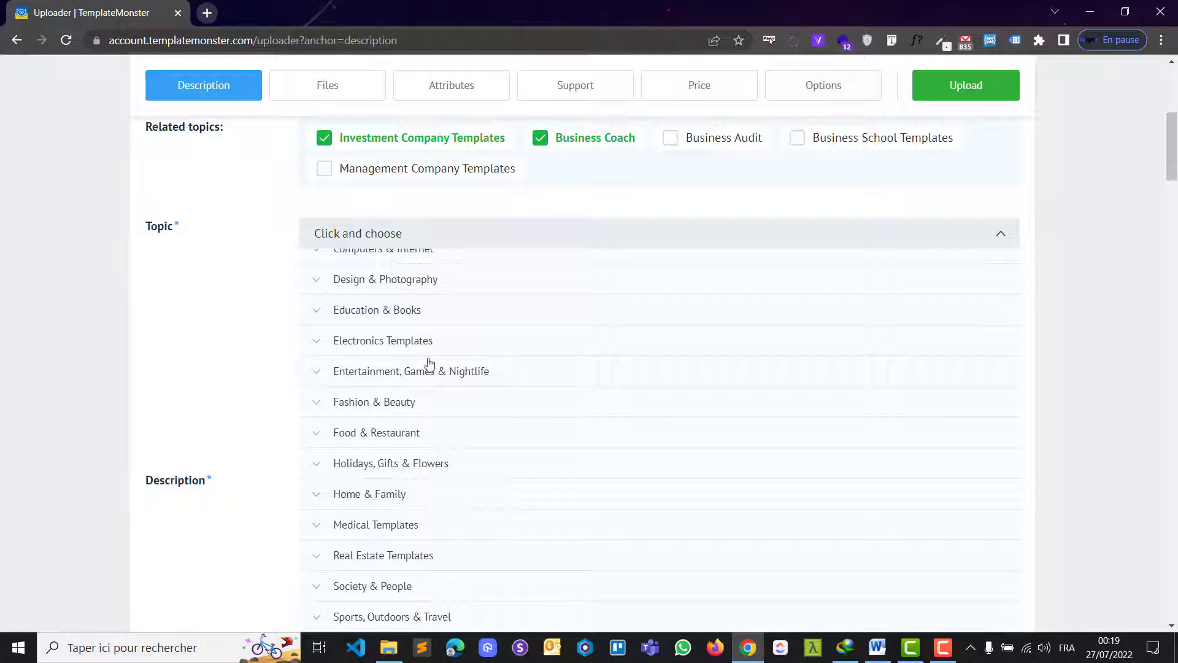
{"action": "left_click", "coordinate": [412, 342]}
{"action": "scroll", "coordinate": [502, 361], "scroll_direction": "down", "scroll_amount": 1}
{"action": "scroll", "coordinate": [519, 363], "scroll_direction": "up", "scroll_amount": 2}
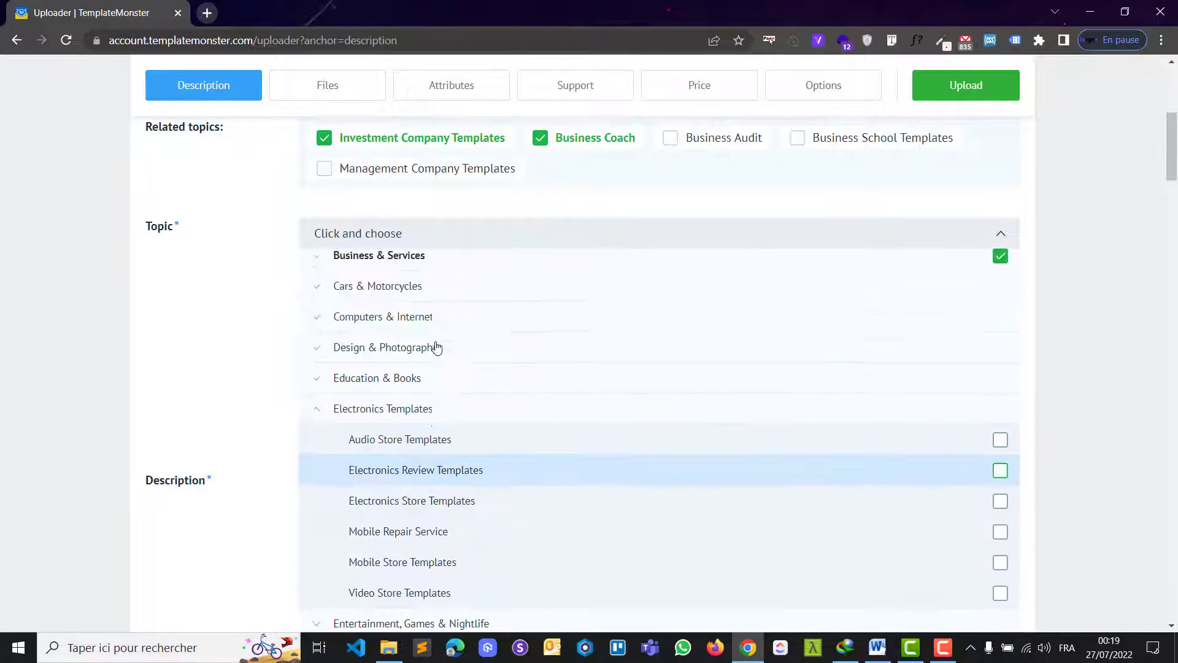
{"action": "left_click", "coordinate": [408, 417]}
{"action": "scroll", "coordinate": [455, 363], "scroll_direction": "down", "scroll_amount": 1}
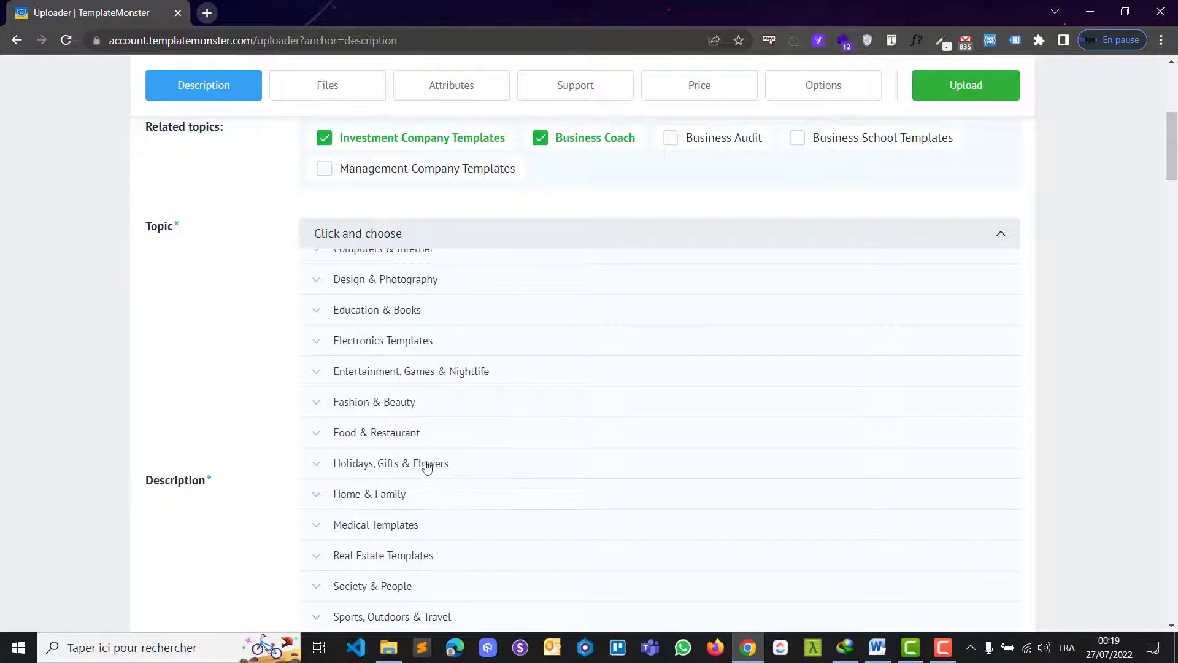
{"action": "scroll", "coordinate": [415, 347], "scroll_direction": "up", "scroll_amount": 3}
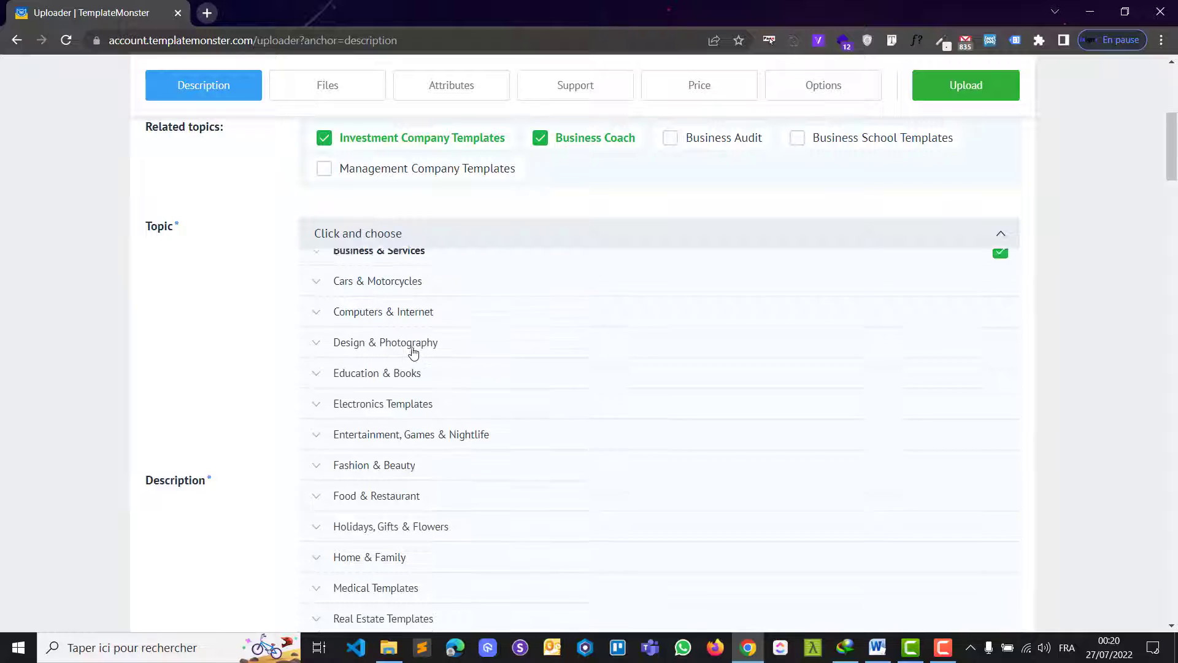
{"action": "left_click", "coordinate": [426, 393]}
{"action": "scroll", "coordinate": [526, 393], "scroll_direction": "down", "scroll_amount": 3}
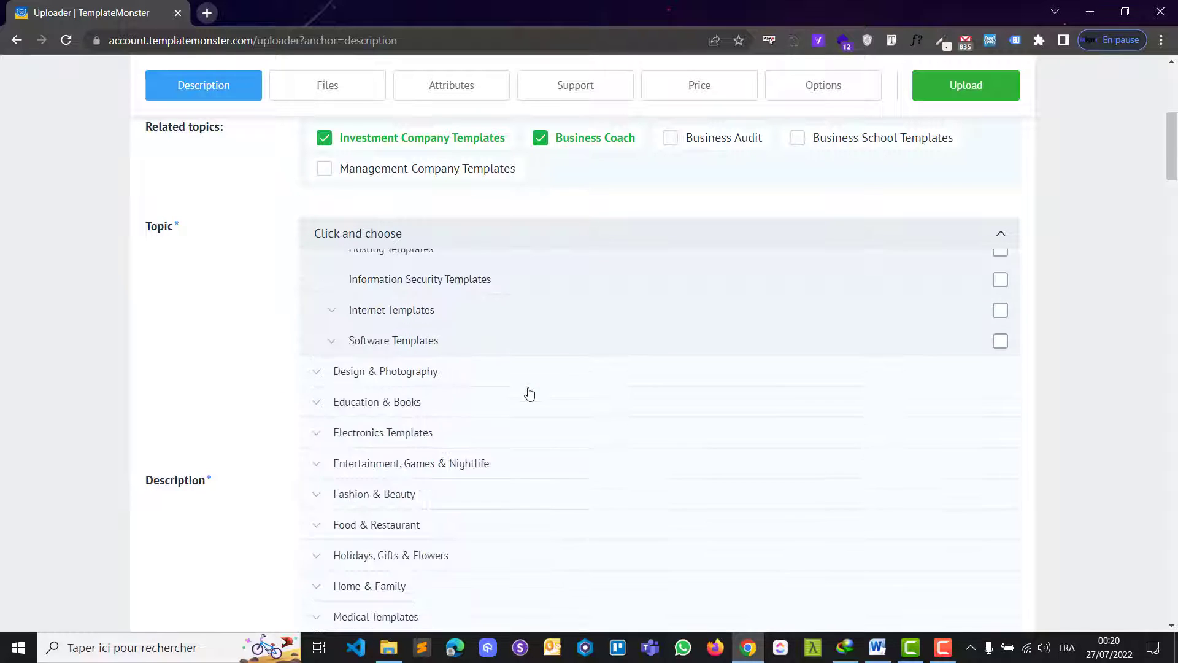
{"action": "scroll", "coordinate": [525, 393], "scroll_direction": "up", "scroll_amount": 3}
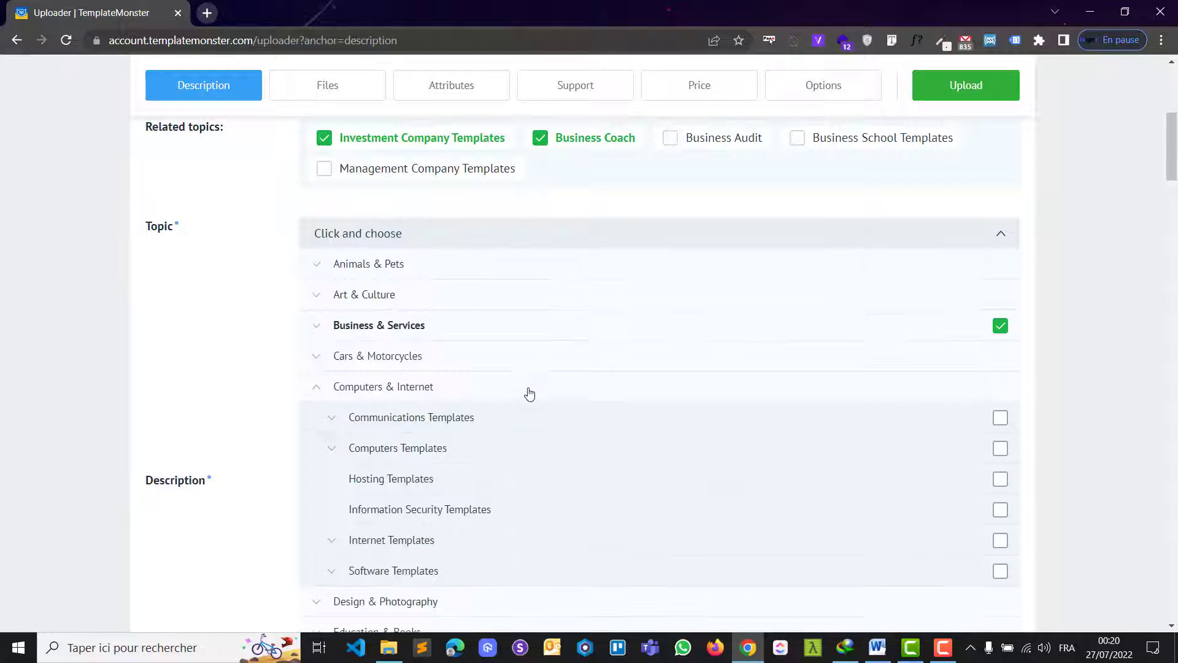
{"action": "left_click", "coordinate": [386, 325]}
Step: Look up the intended topics, starting with Marketing Agency Templates, in the Word document and return to the upload form
{"action": "left_click", "coordinate": [878, 647]}
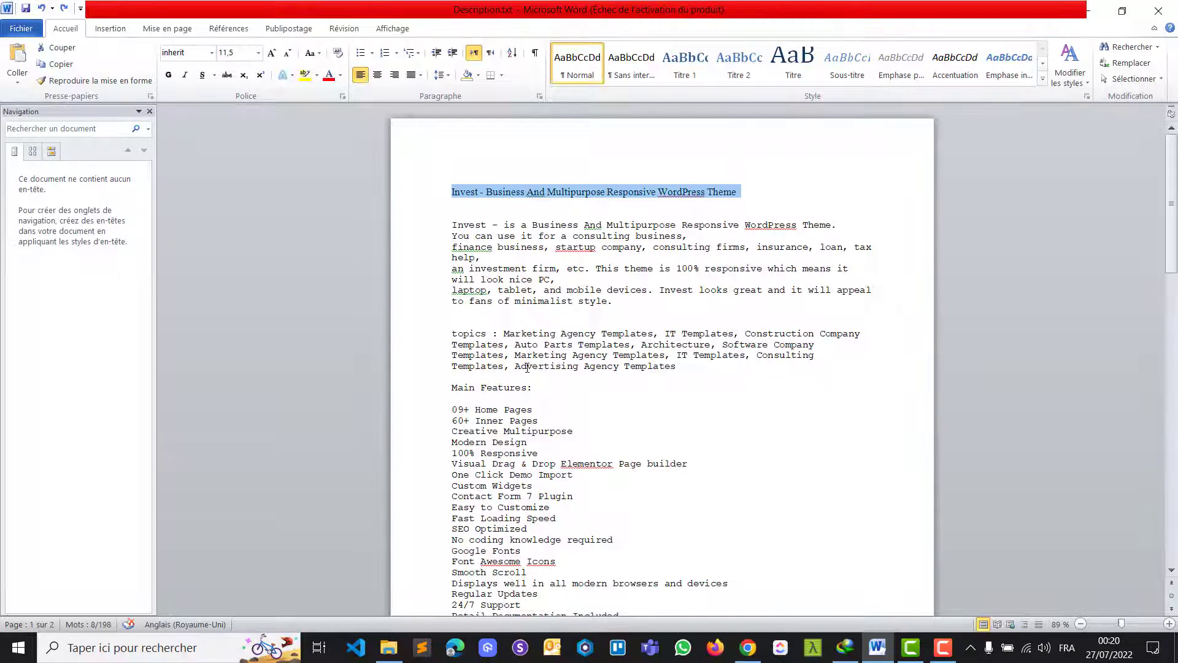
{"action": "left_click_drag", "start_coordinate": [504, 334], "coordinate": [654, 334]}
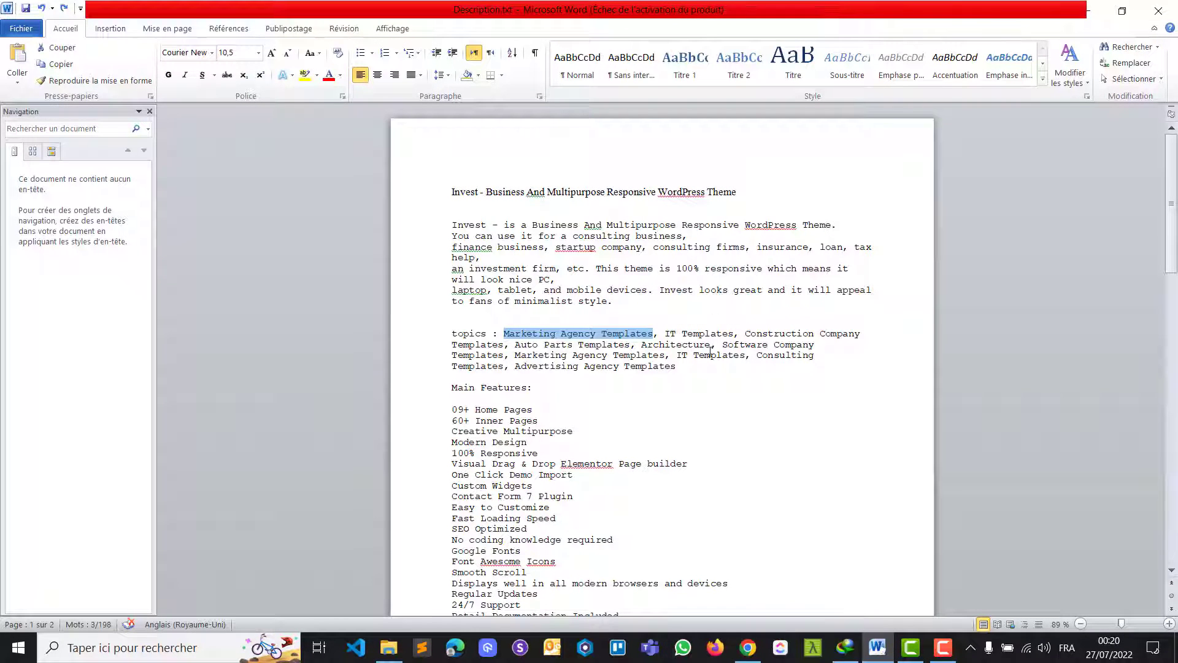
{"action": "left_click", "coordinate": [748, 647]}
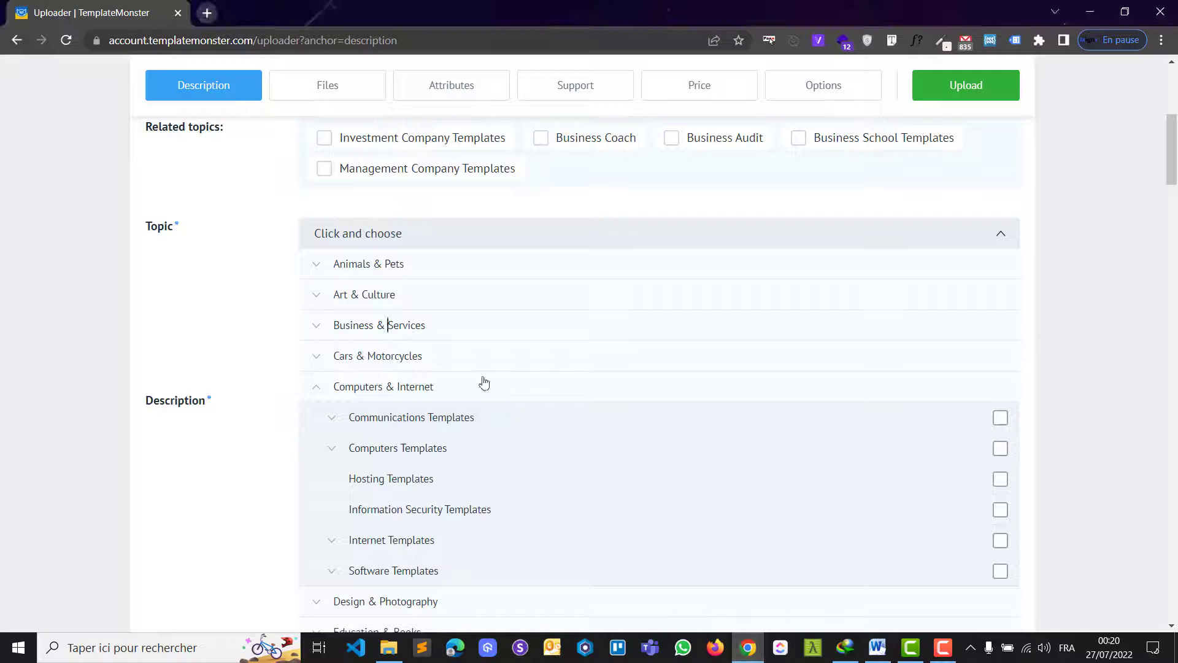
Step: Search the Topic list, including Design & Photography and Computers & Internet, for the topics named in the document
{"action": "left_click", "coordinate": [431, 400]}
{"action": "scroll", "coordinate": [423, 361], "scroll_direction": "down", "scroll_amount": 2}
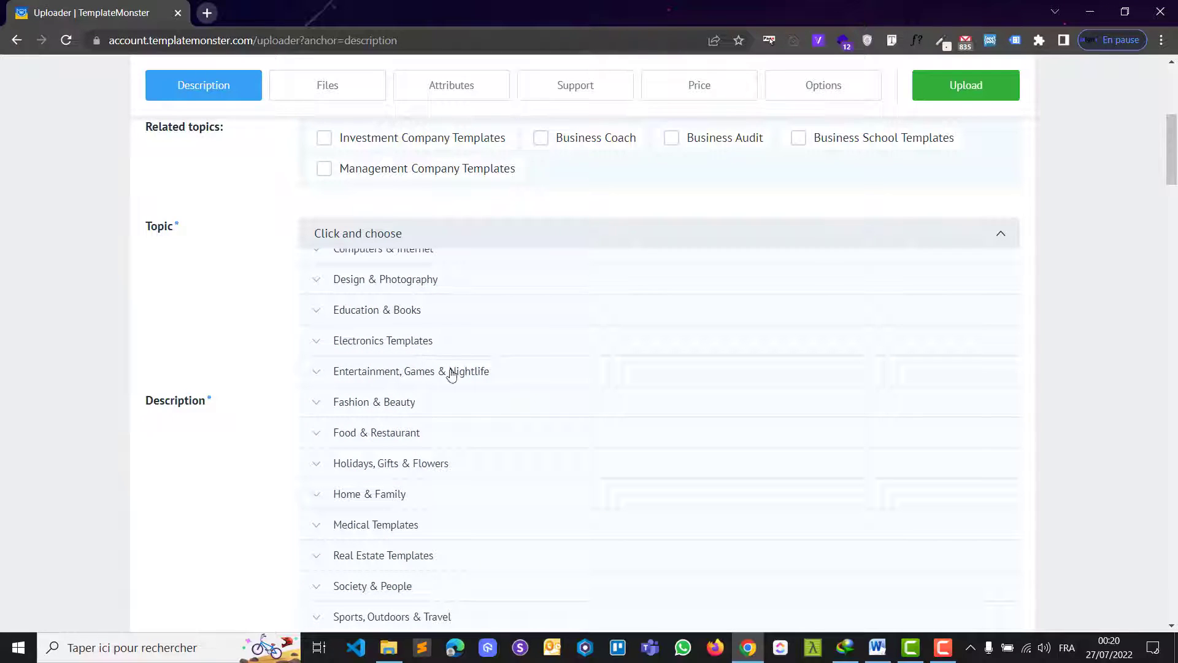
{"action": "scroll", "coordinate": [428, 460], "scroll_direction": "down", "scroll_amount": 1}
{"action": "scroll", "coordinate": [442, 466], "scroll_direction": "up", "scroll_amount": 3}
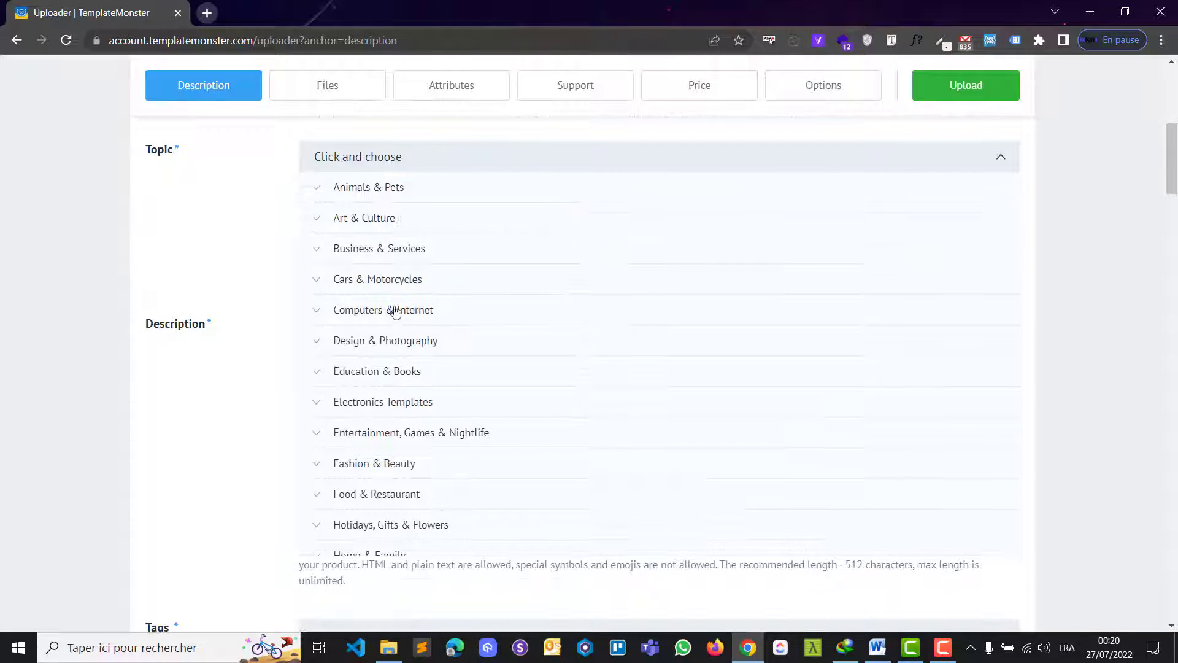
{"action": "left_click", "coordinate": [403, 338]}
{"action": "left_click", "coordinate": [402, 337]}
{"action": "left_click", "coordinate": [396, 310]}
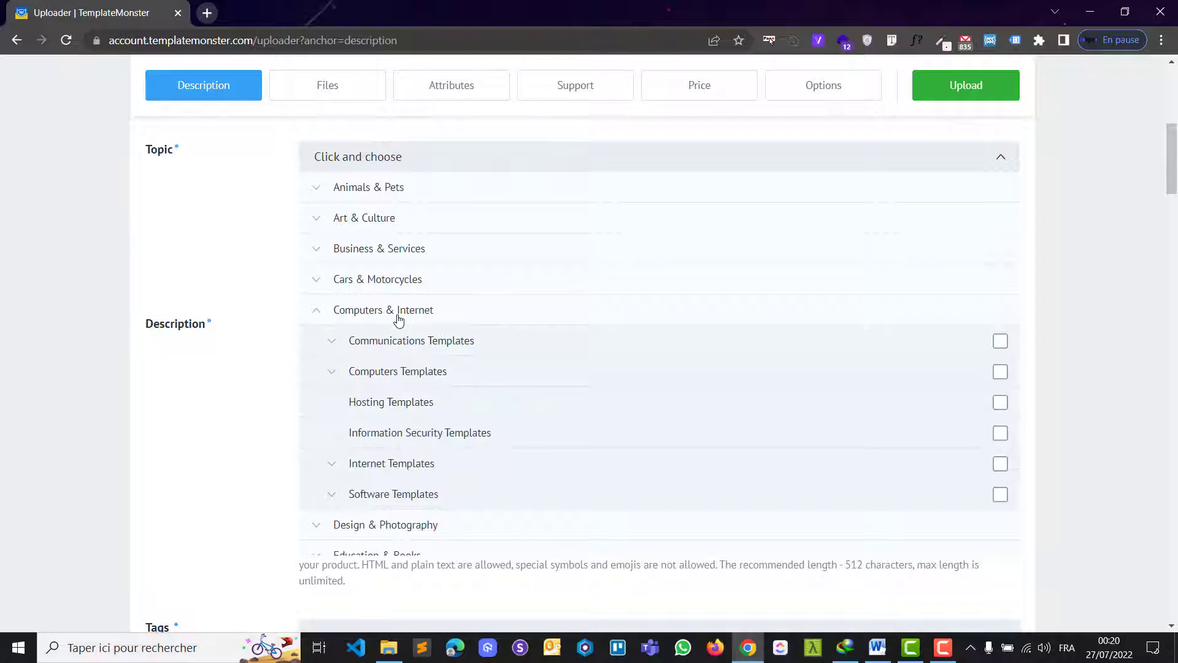
{"action": "scroll", "coordinate": [491, 362], "scroll_direction": "down", "scroll_amount": 1}
{"action": "scroll", "coordinate": [507, 356], "scroll_direction": "up", "scroll_amount": 1}
Step: Expand Business & Services in the Topic list and select IT Templates
{"action": "left_click", "coordinate": [408, 279]}
{"action": "left_click", "coordinate": [405, 252]}
{"action": "scroll", "coordinate": [473, 337], "scroll_direction": "down", "scroll_amount": 3}
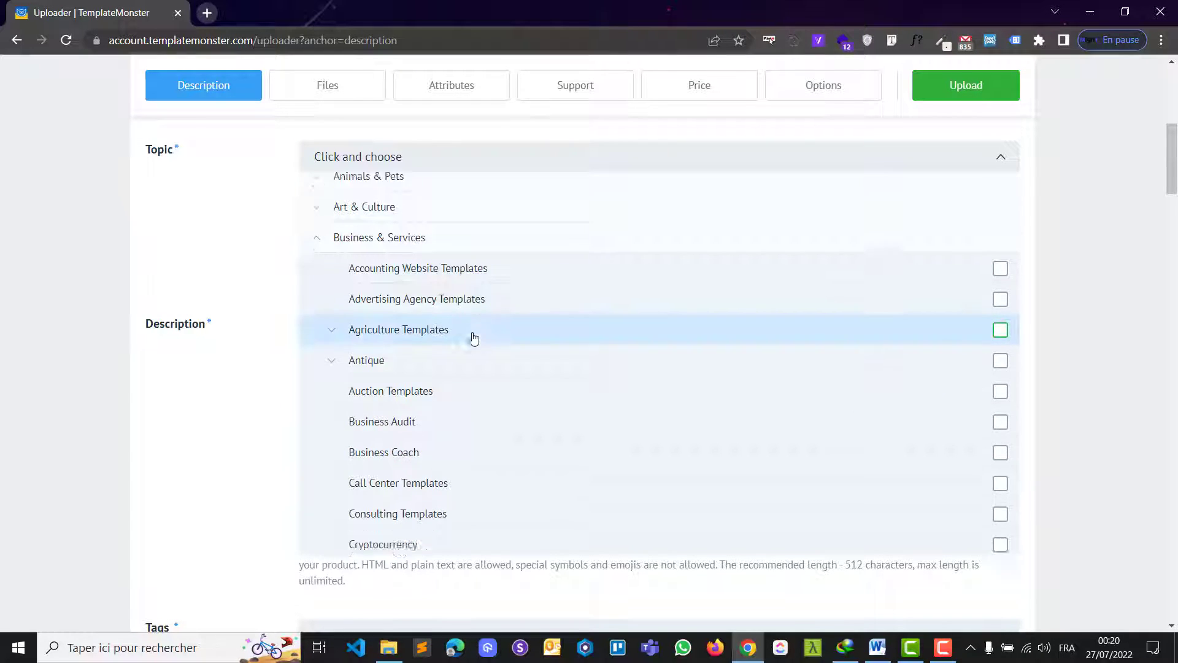
{"action": "scroll", "coordinate": [474, 337], "scroll_direction": "down", "scroll_amount": 3}
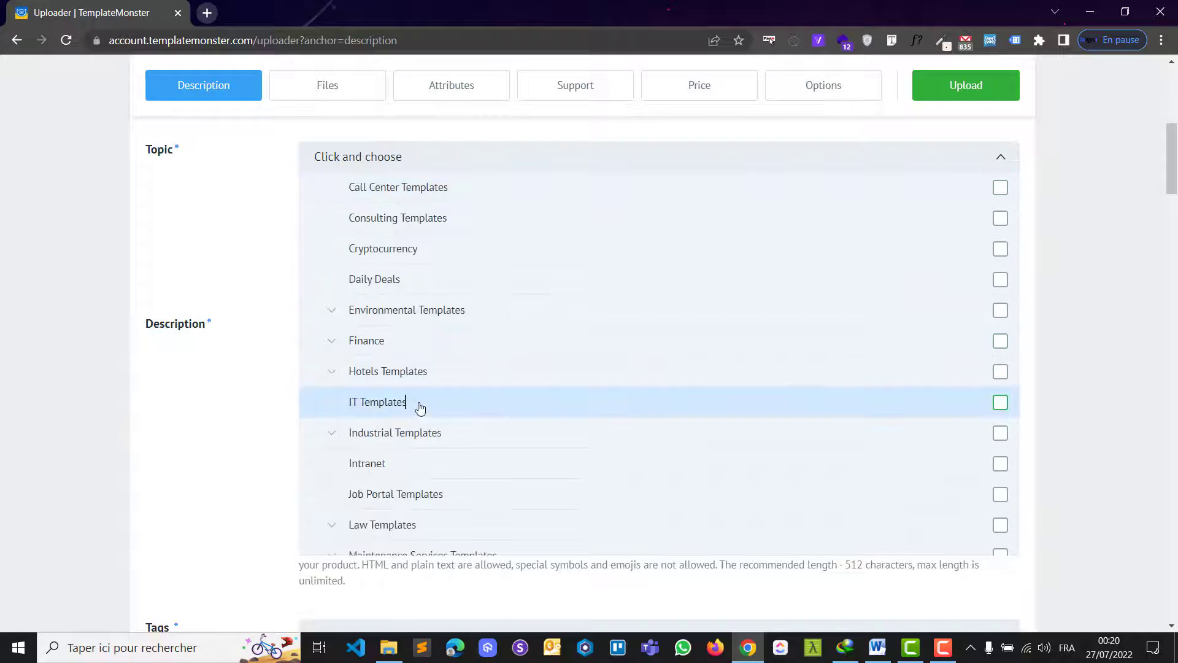
{"action": "left_click", "coordinate": [573, 393]}
Step: Select Marketing Agency Templates among the Business & Services topics
{"action": "scroll", "coordinate": [577, 391], "scroll_direction": "down", "scroll_amount": 5}
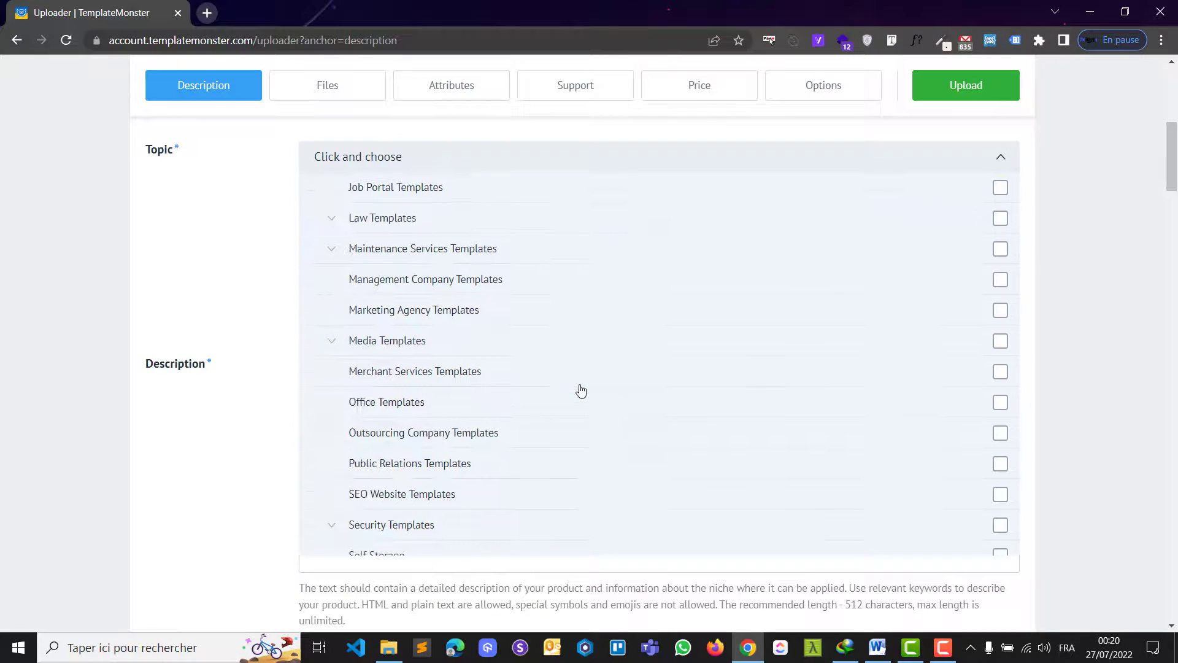
{"action": "scroll", "coordinate": [581, 391], "scroll_direction": "down", "scroll_amount": 3}
{"action": "scroll", "coordinate": [583, 391], "scroll_direction": "up", "scroll_amount": 2}
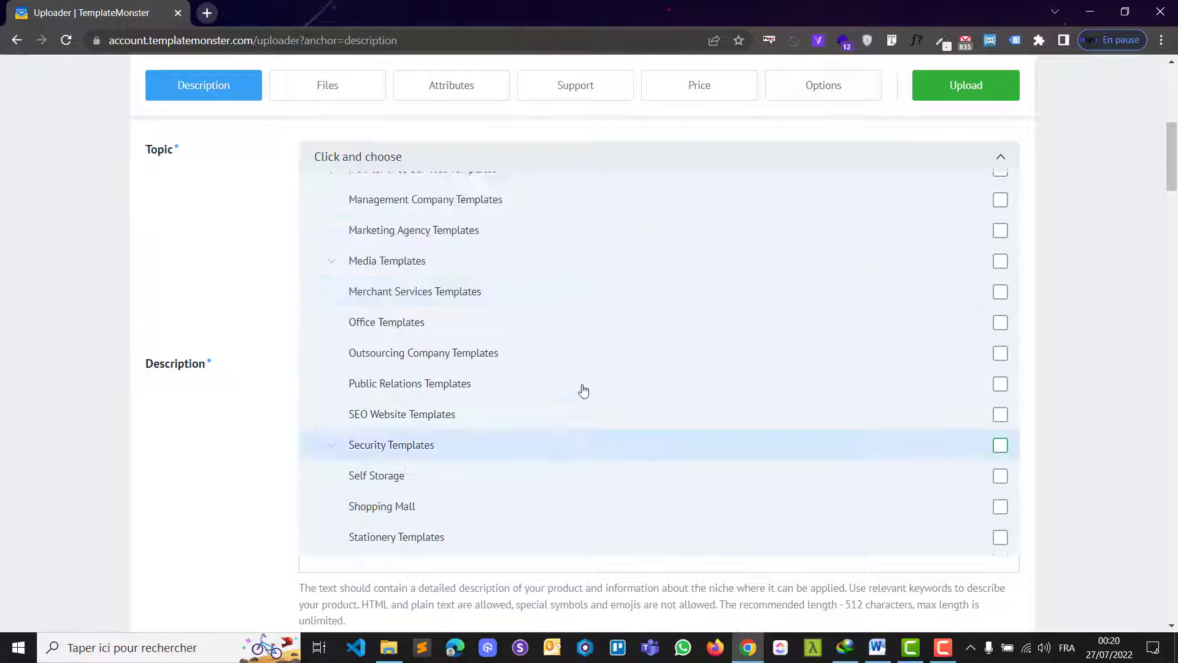
{"action": "scroll", "coordinate": [584, 391], "scroll_direction": "down", "scroll_amount": 2}
{"action": "scroll", "coordinate": [583, 392], "scroll_direction": "down", "scroll_amount": 3}
{"action": "scroll", "coordinate": [568, 389], "scroll_direction": "up", "scroll_amount": 3}
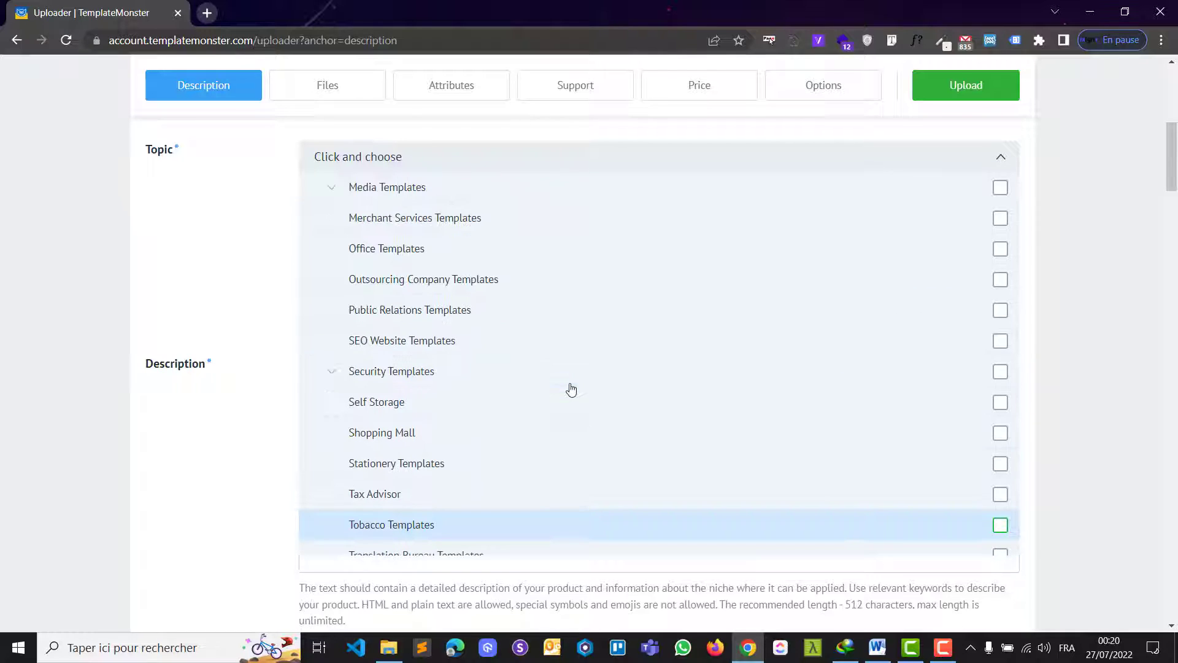
{"action": "scroll", "coordinate": [558, 388], "scroll_direction": "up", "scroll_amount": 3}
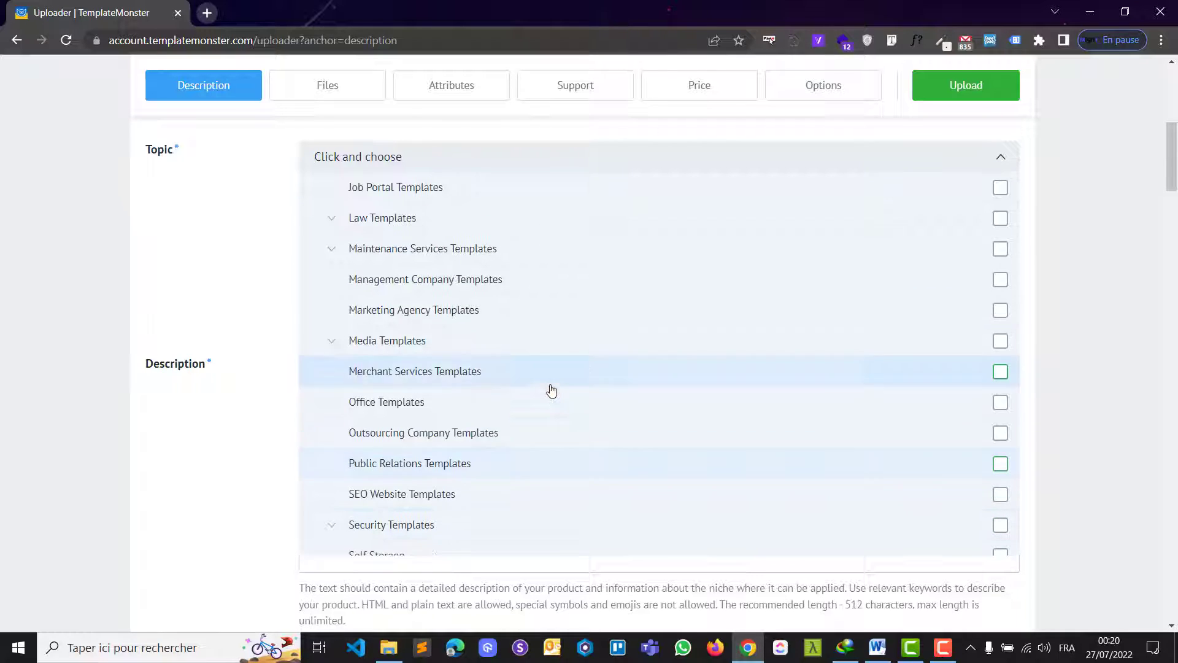
{"action": "left_click", "coordinate": [392, 311]}
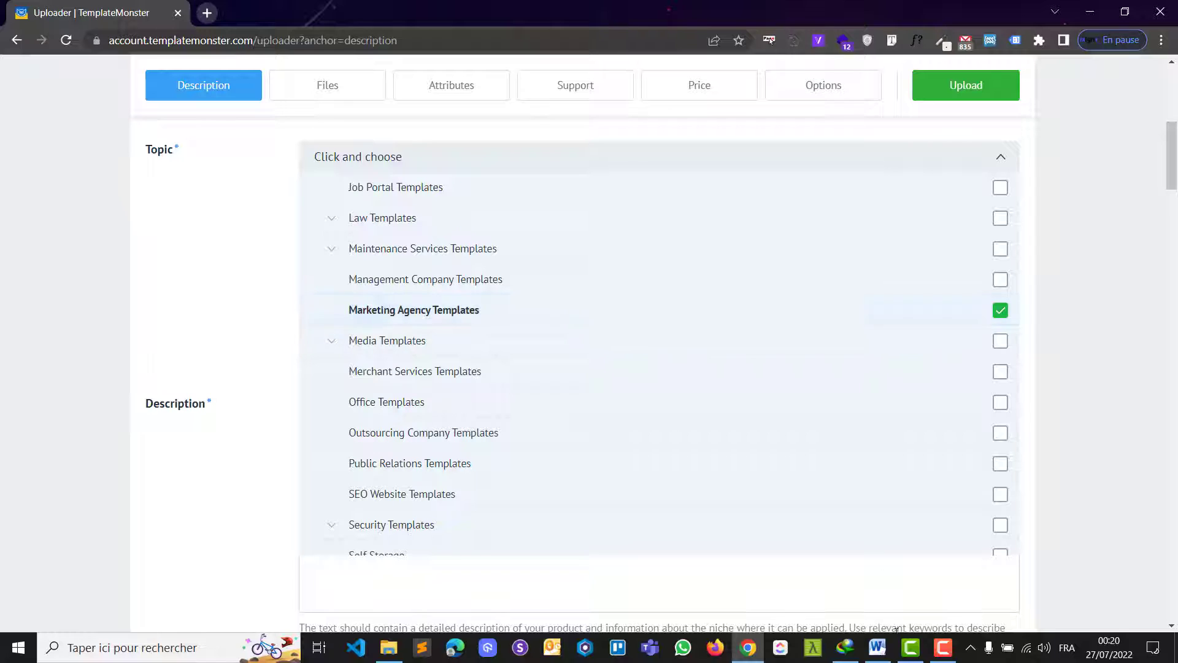
Step: Recheck the topics listed in the Word document, return to the upload form and clear the whole Business & Services selection
{"action": "left_click", "coordinate": [865, 654]}
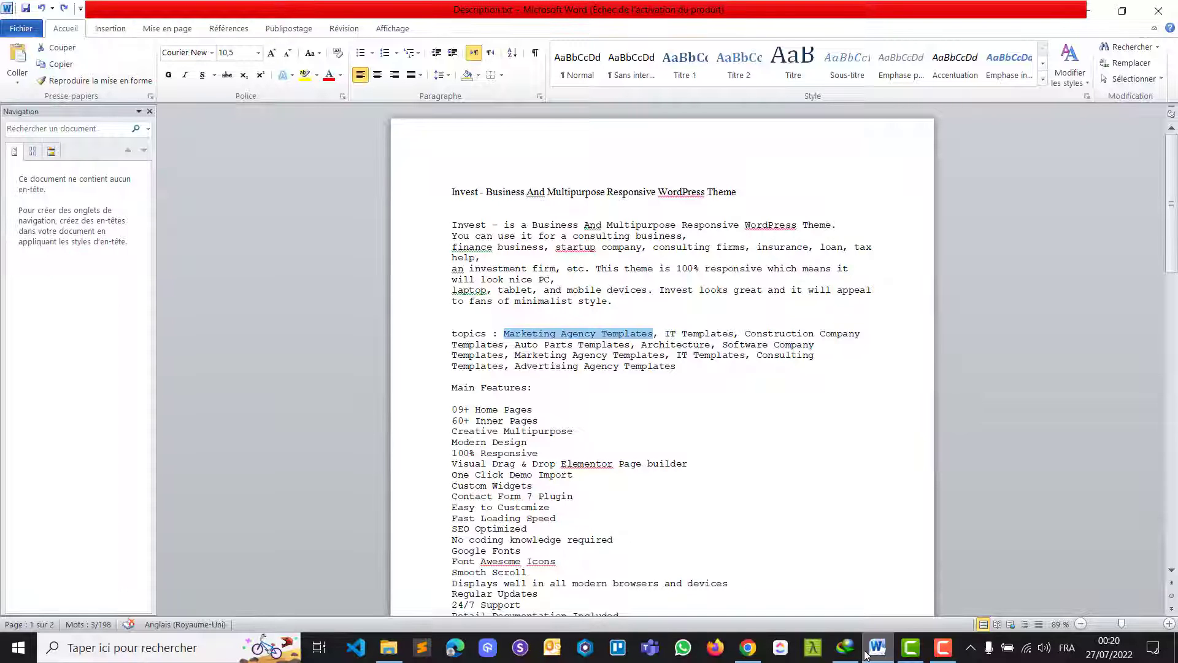
{"action": "left_click", "coordinate": [866, 654]}
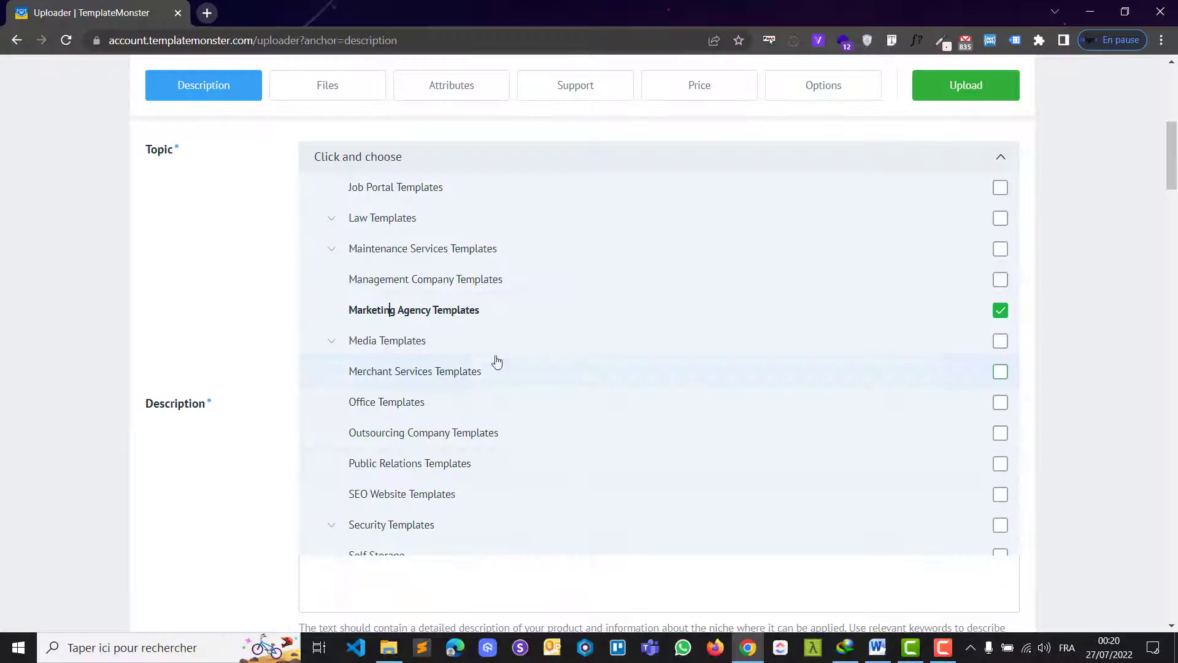
{"action": "scroll", "coordinate": [441, 334], "scroll_direction": "up", "scroll_amount": 3}
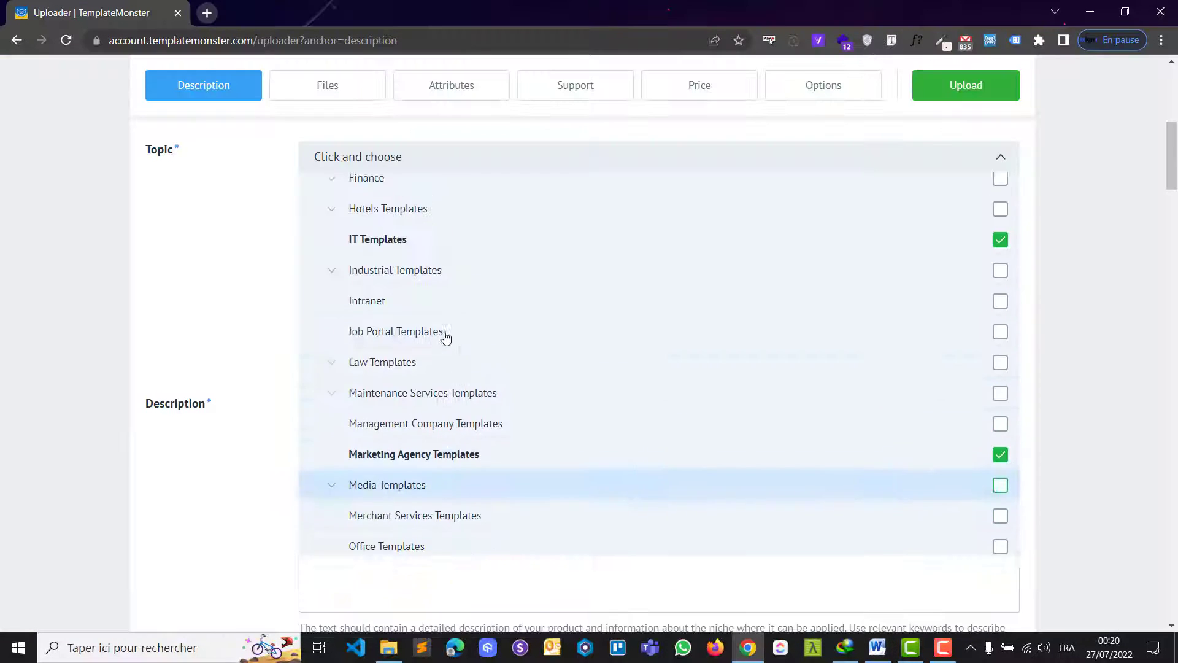
{"action": "left_click", "coordinate": [415, 222]}
{"action": "left_click", "coordinate": [407, 223]}
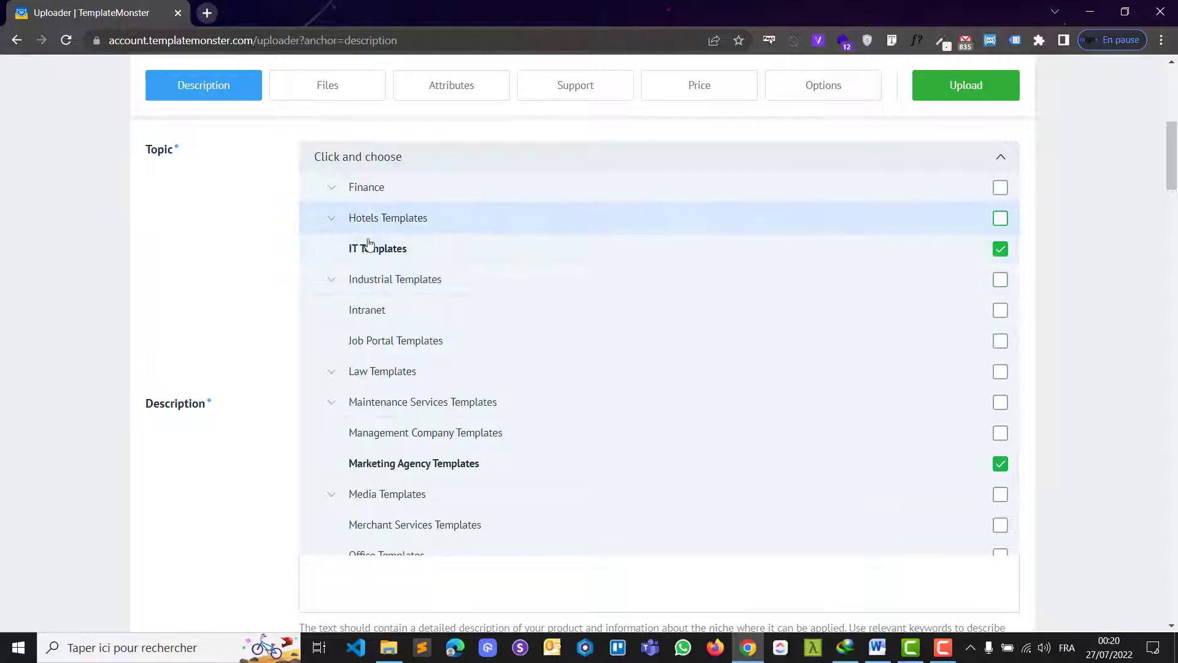
{"action": "scroll", "coordinate": [405, 282], "scroll_direction": "up", "scroll_amount": 4}
{"action": "scroll", "coordinate": [448, 306], "scroll_direction": "up", "scroll_amount": 3}
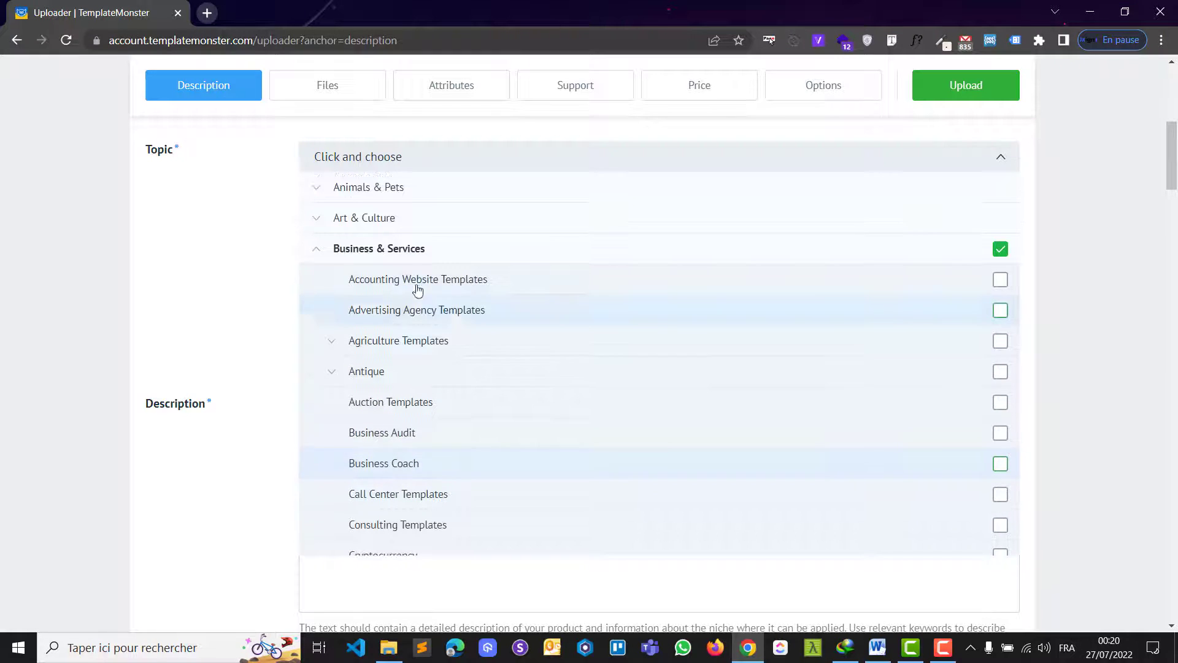
{"action": "left_click", "coordinate": [351, 258]}
Step: Select Industrial Templates under Business & Services as the product's topic and close the Topic list
{"action": "scroll", "coordinate": [455, 320], "scroll_direction": "down", "scroll_amount": 4}
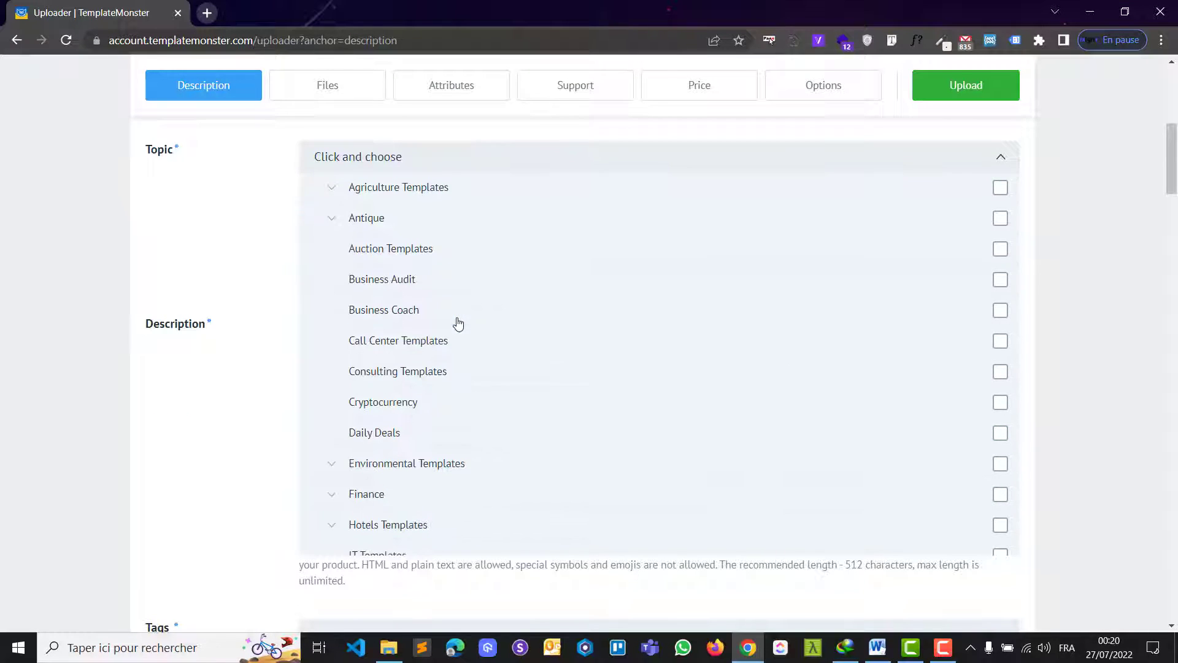
{"action": "scroll", "coordinate": [496, 353], "scroll_direction": "down", "scroll_amount": 4}
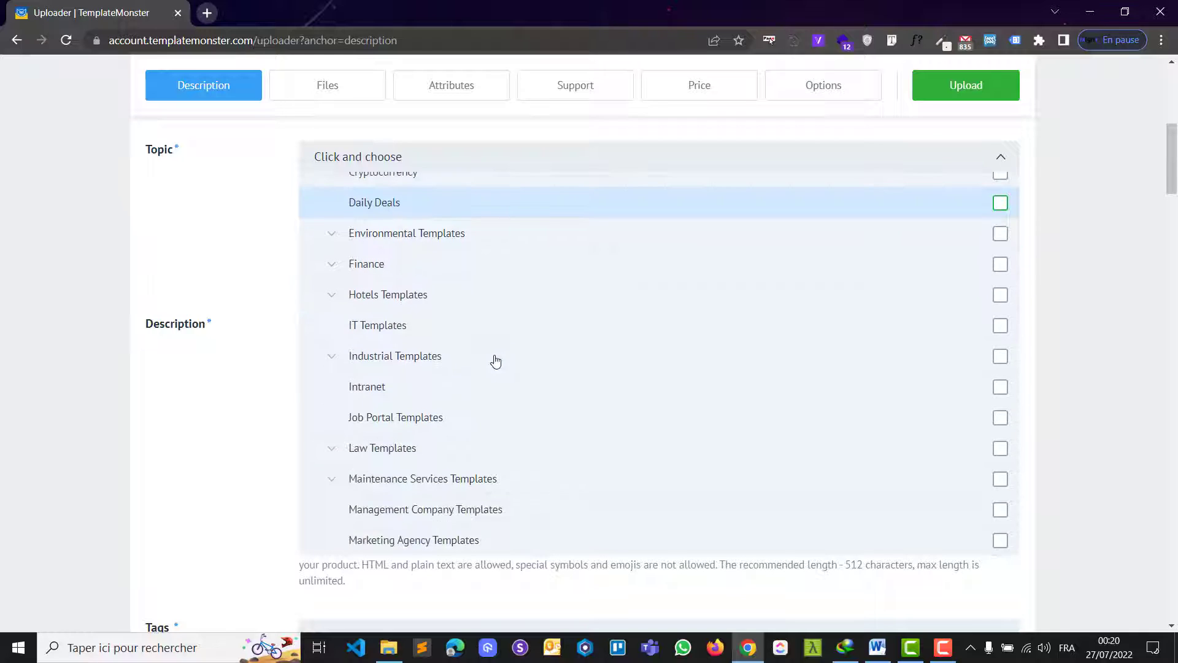
{"action": "left_click", "coordinate": [431, 279]}
{"action": "scroll", "coordinate": [547, 344], "scroll_direction": "down", "scroll_amount": 4}
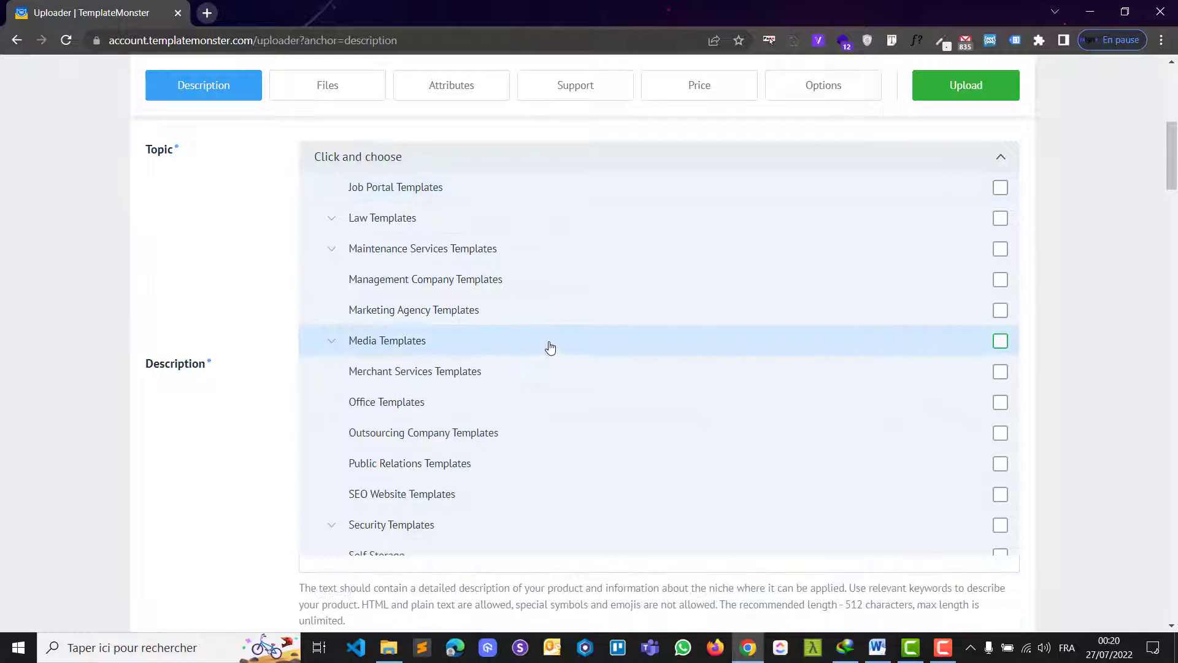
{"action": "scroll", "coordinate": [554, 350], "scroll_direction": "down", "scroll_amount": 5}
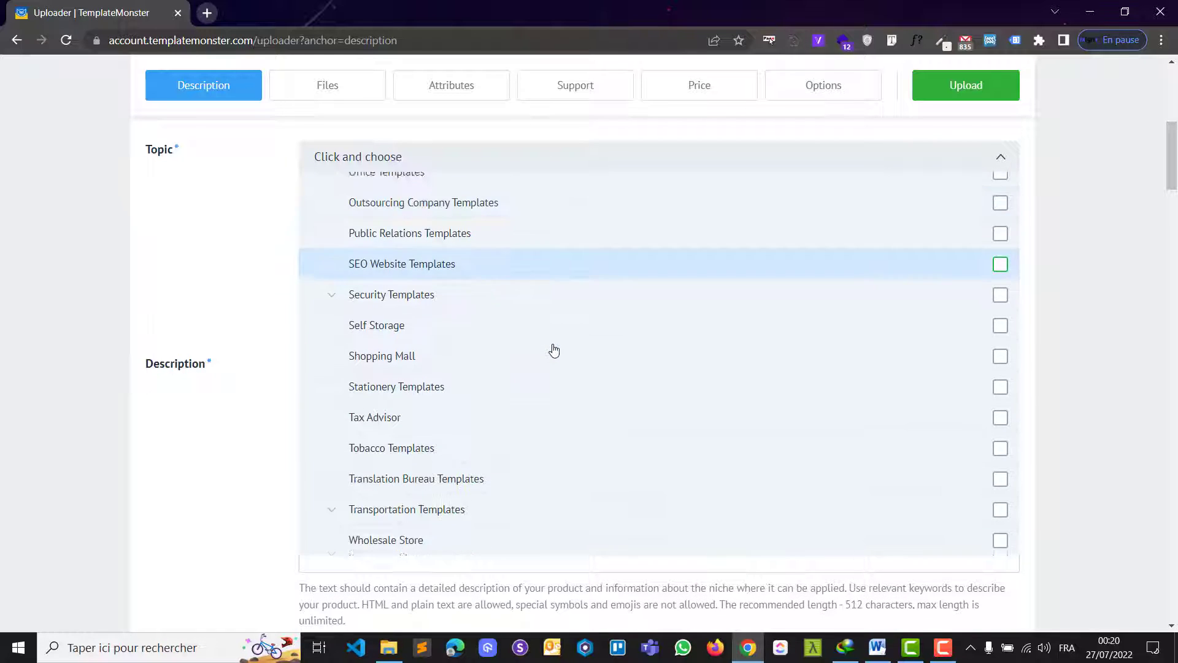
{"action": "scroll", "coordinate": [554, 350], "scroll_direction": "down", "scroll_amount": 4}
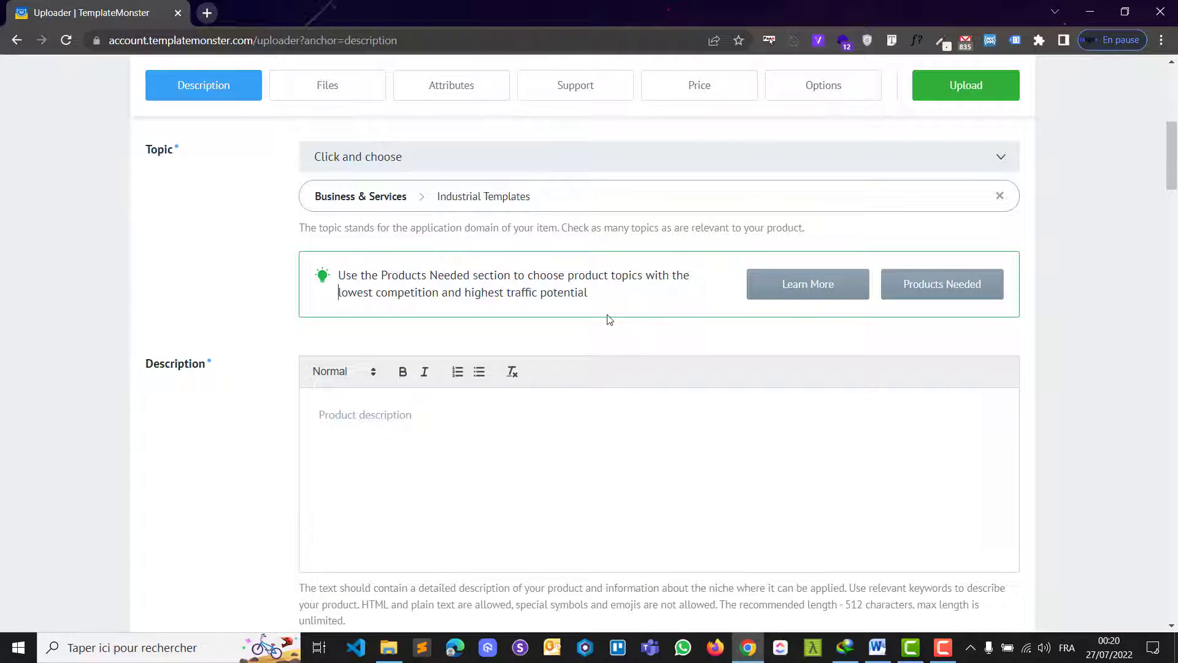
{"action": "scroll", "coordinate": [608, 319], "scroll_direction": "up", "scroll_amount": 1}
{"action": "scroll", "coordinate": [601, 322], "scroll_direction": "up", "scroll_amount": 1}
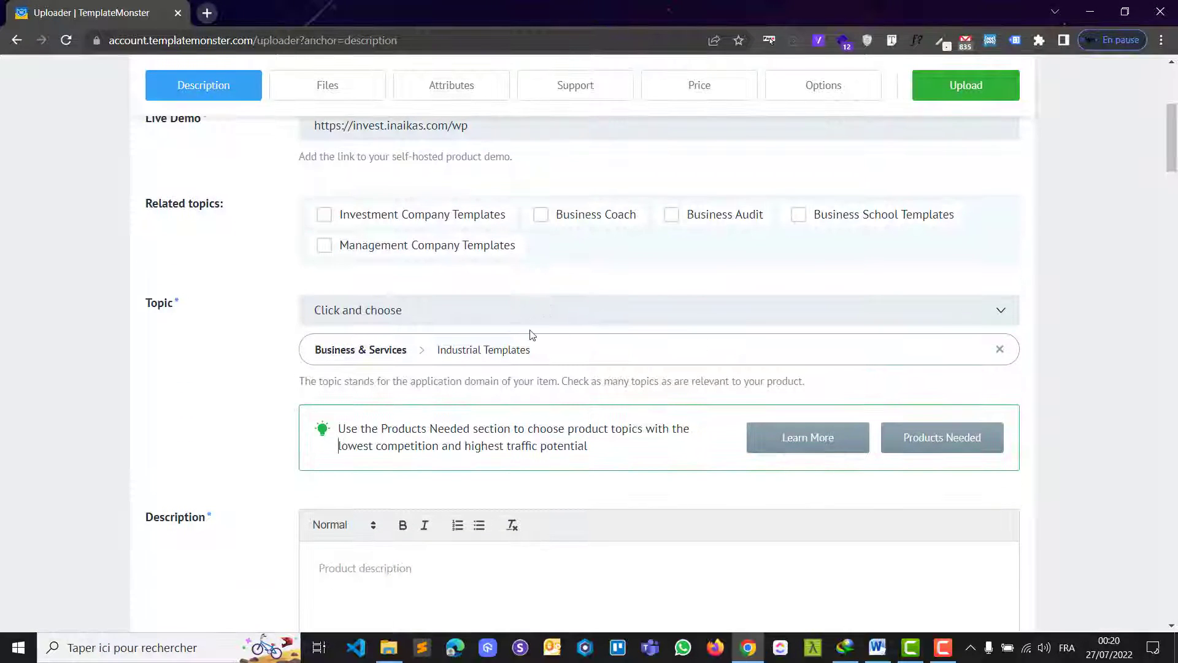
{"action": "scroll", "coordinate": [675, 350], "scroll_direction": "down", "scroll_amount": 5}
{"action": "scroll", "coordinate": [595, 329], "scroll_direction": "up", "scroll_amount": 3}
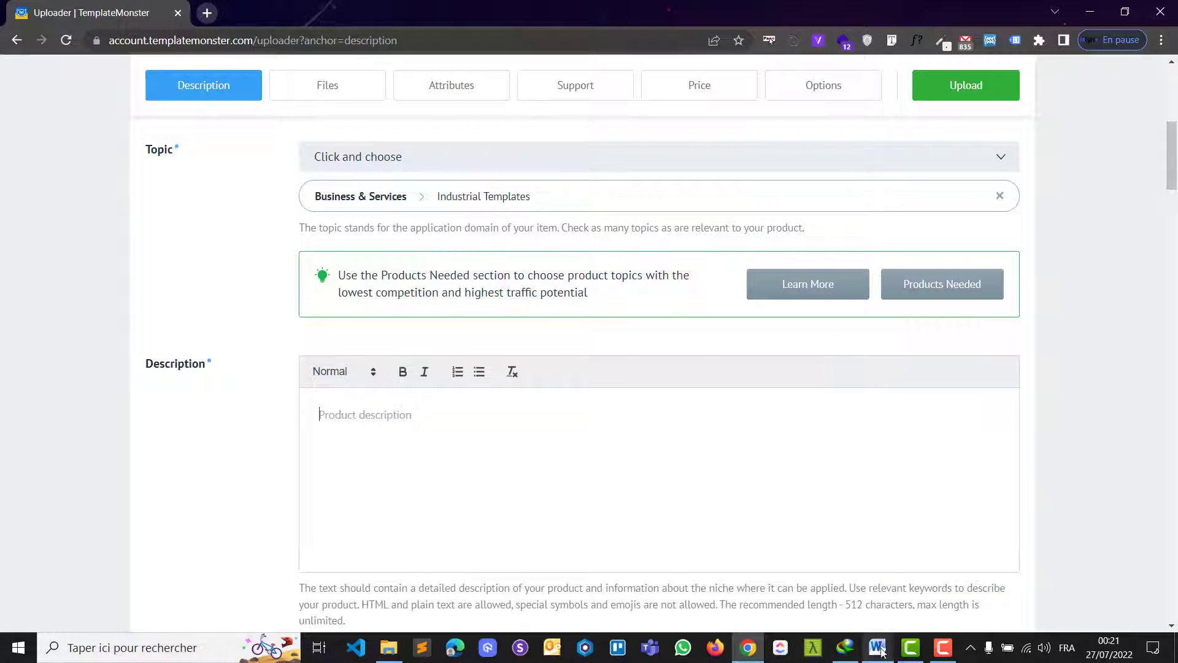
Step: Copy the introductory paragraph about the Invest theme from the Word document into the product Description on the upload form
{"action": "left_click", "coordinate": [877, 647]}
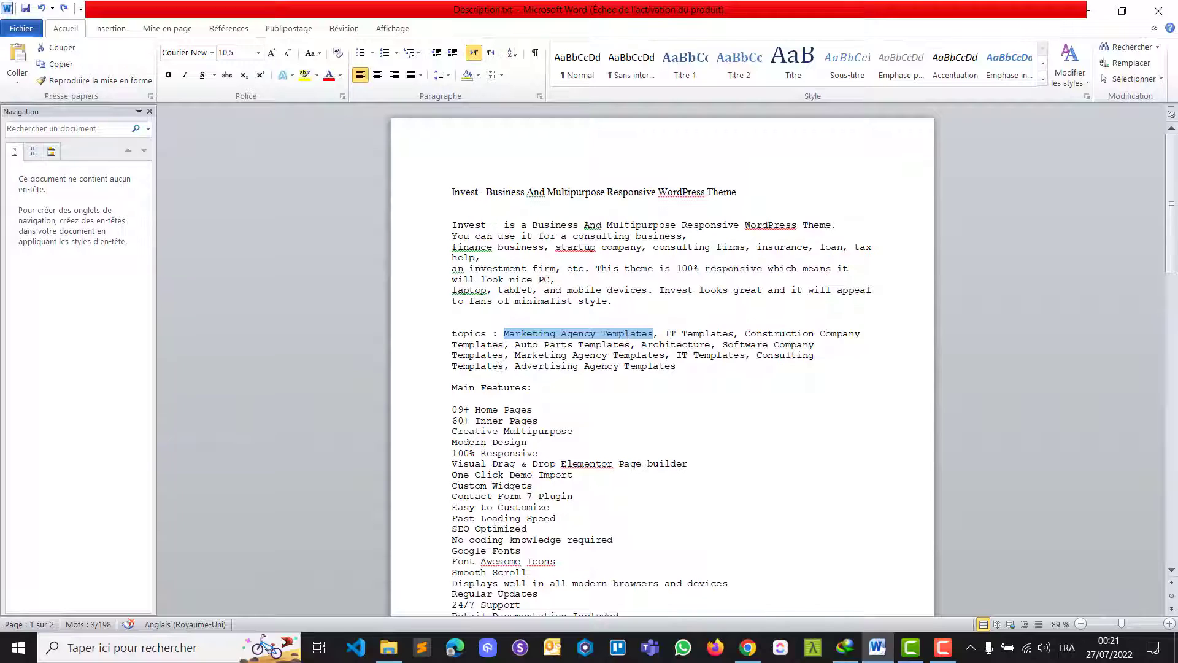
{"action": "scroll", "coordinate": [498, 366], "scroll_direction": "down", "scroll_amount": 1}
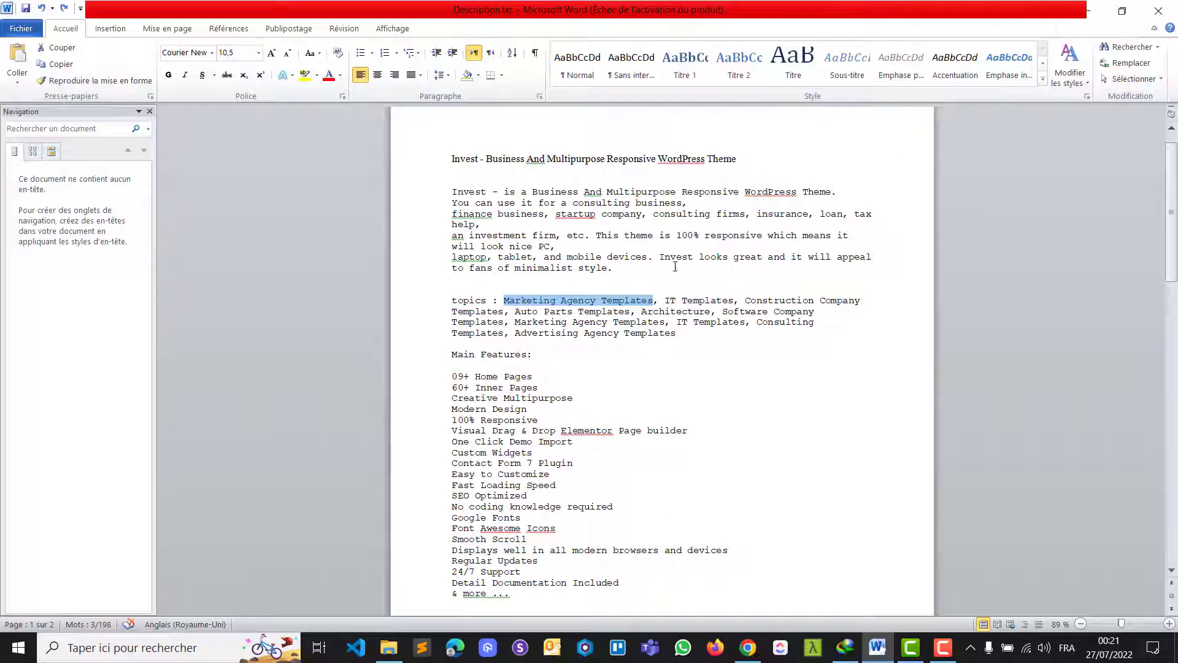
{"action": "left_click_drag", "start_coordinate": [675, 267], "coordinate": [452, 192]}
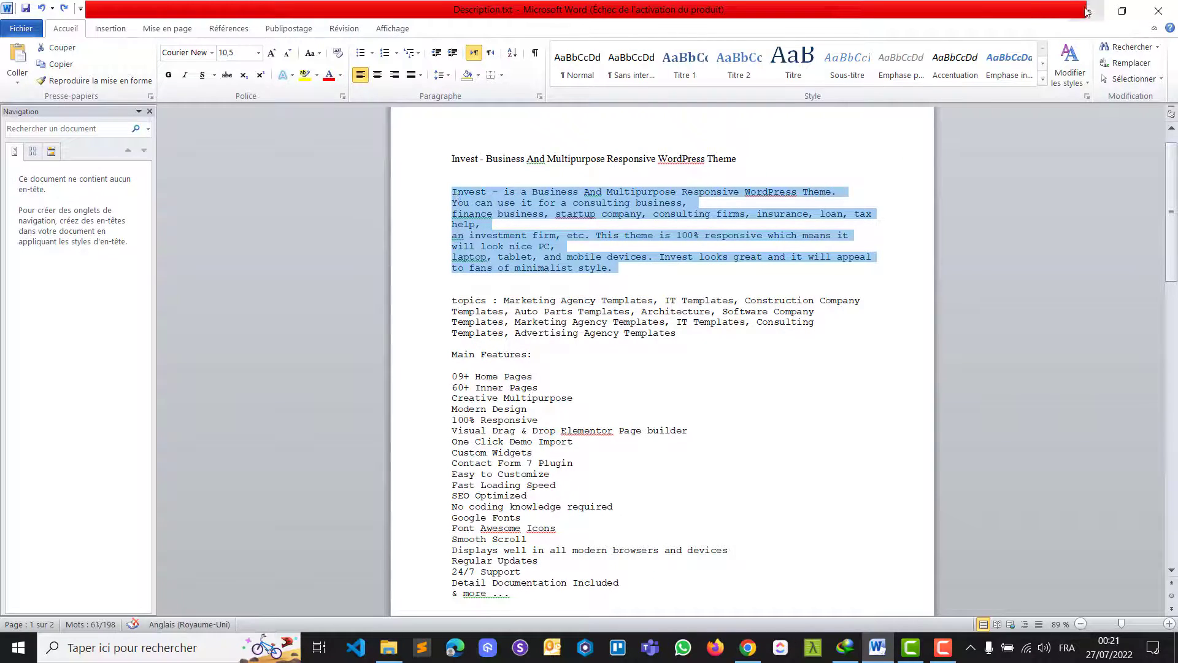
{"action": "left_click", "coordinate": [1089, 11]}
{"action": "type", "text": "Invest - is a Business And Multipurpose Responsive WordPress Theme.  You can use it for a consulting business,  finance business, startup company, consulting firms, insurance, loan, tax help,  an investment firm, etc. This theme is 100% responsive which means it will look nice PC,  laptop, tablet, and mobile devices. Invest looks great and it will appeal to fans of minimalist style."}
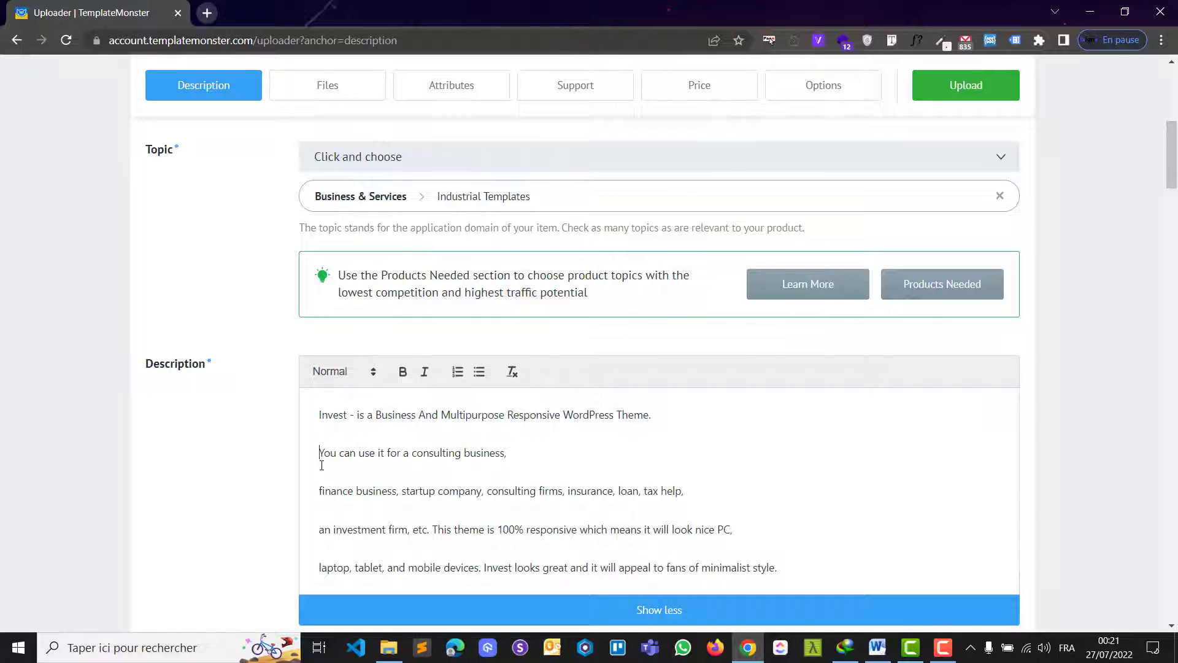
Step: Remove the line breaks inside the Description's introductory text to join all its lines into one paragraph
{"action": "key", "text": "BackSpace"}
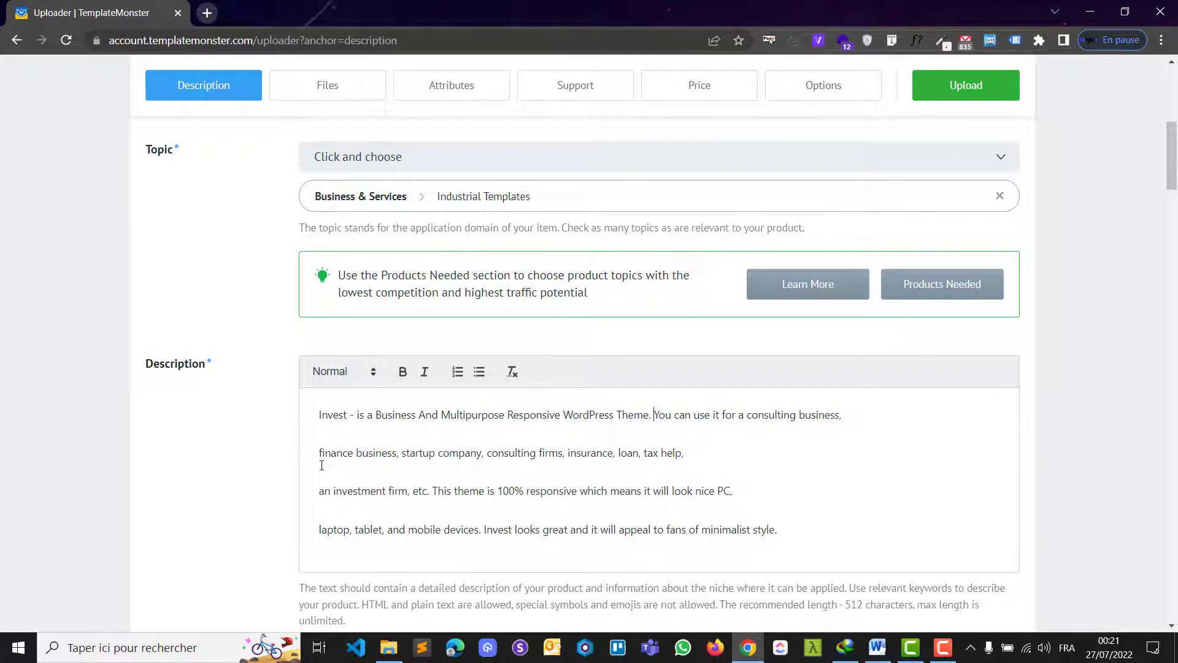
{"action": "key", "text": "Return"}
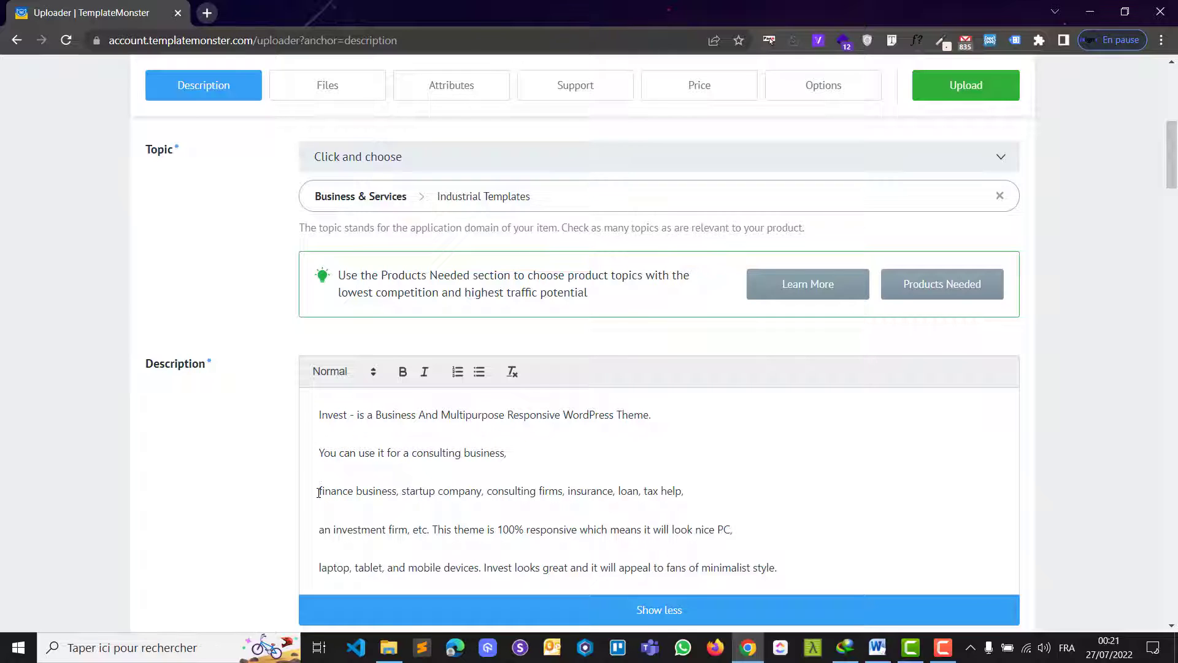
{"action": "left_click", "coordinate": [318, 491]}
{"action": "key", "text": "BackSpace"}
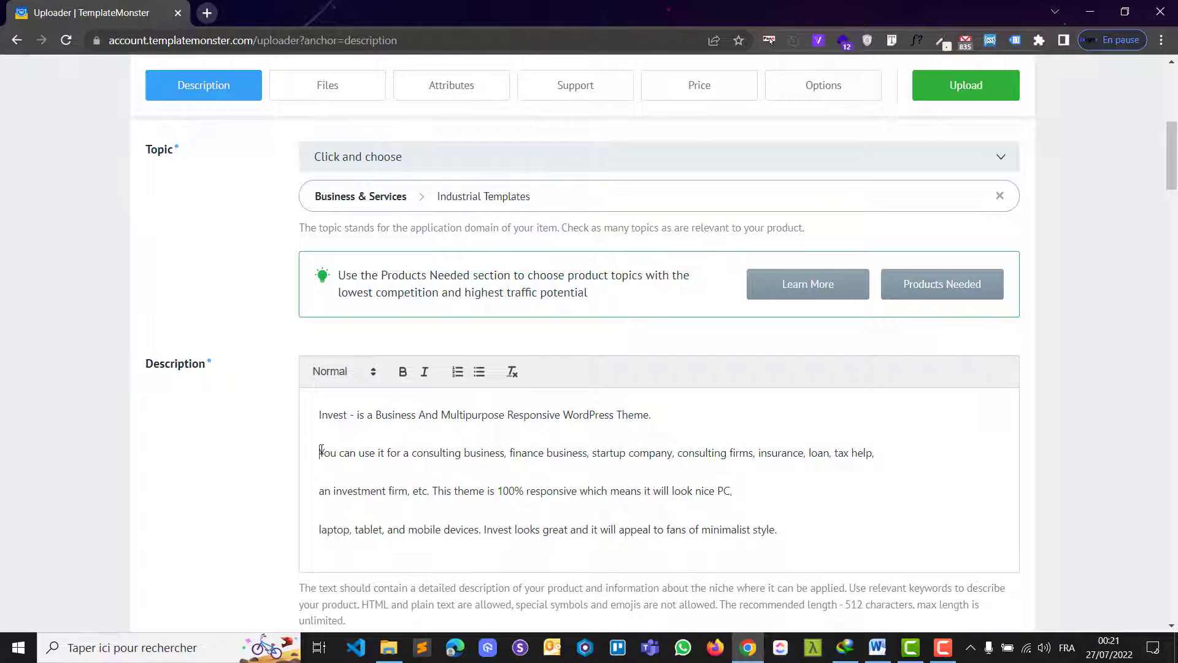
{"action": "key", "text": "BackSpace"}
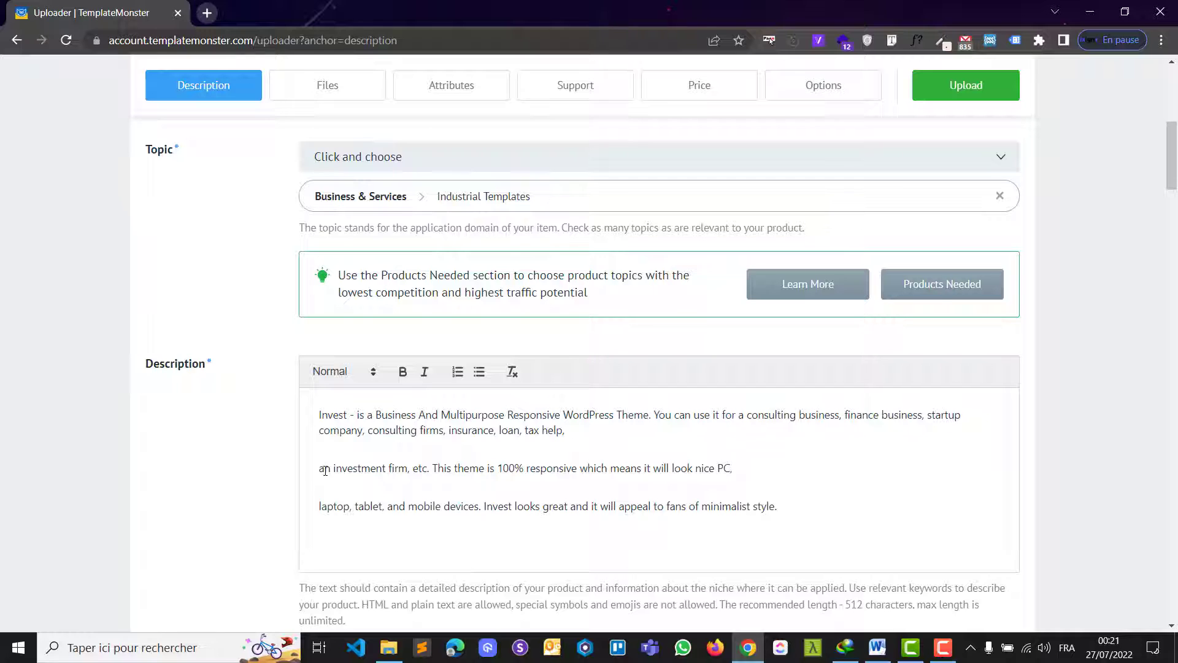
{"action": "key", "text": "BackSpace"}
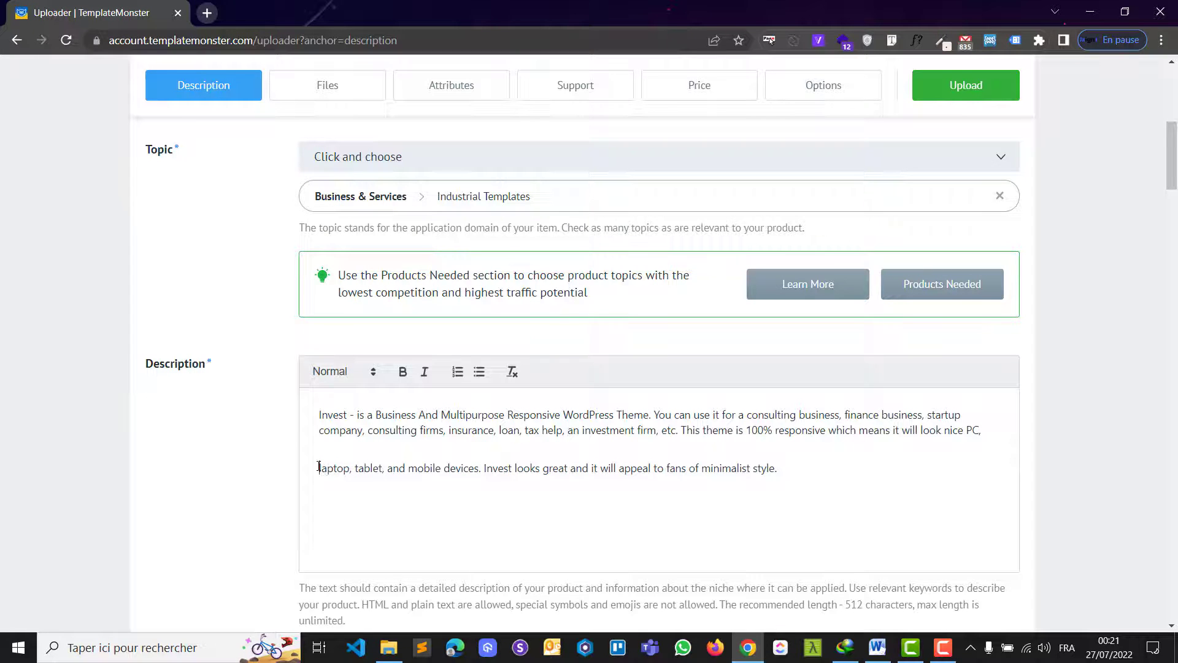
{"action": "key", "text": "BackSpace"}
Step: Copy the "Main Features:" line from the Word document into the Description below the introductory paragraph
{"action": "scroll", "coordinate": [441, 465], "scroll_direction": "down", "scroll_amount": 3}
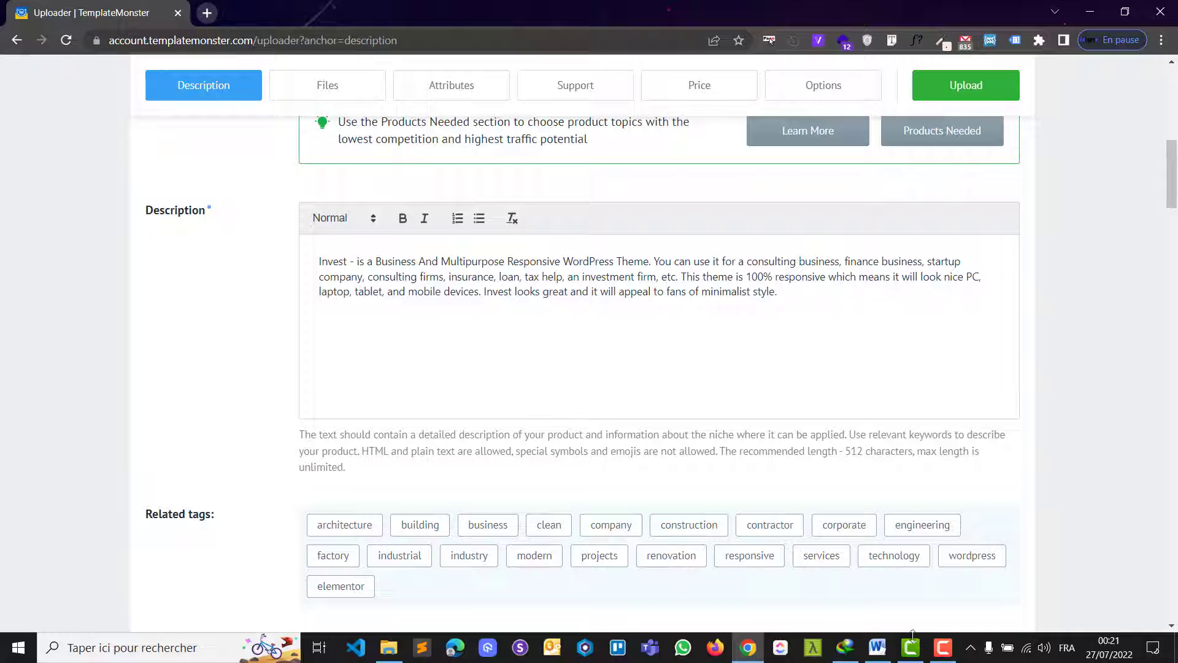
{"action": "left_click", "coordinate": [878, 648]}
{"action": "left_click_drag", "start_coordinate": [536, 354], "coordinate": [451, 354]}
{"action": "key", "text": "ctrl+c"}
{"action": "left_click", "coordinate": [1088, 13]}
{"action": "key", "text": "ctrl+v"}
Step: Format the "Main Features:" line in the Description as Heading 2
{"action": "left_click_drag", "start_coordinate": [418, 327], "coordinate": [274, 332]}
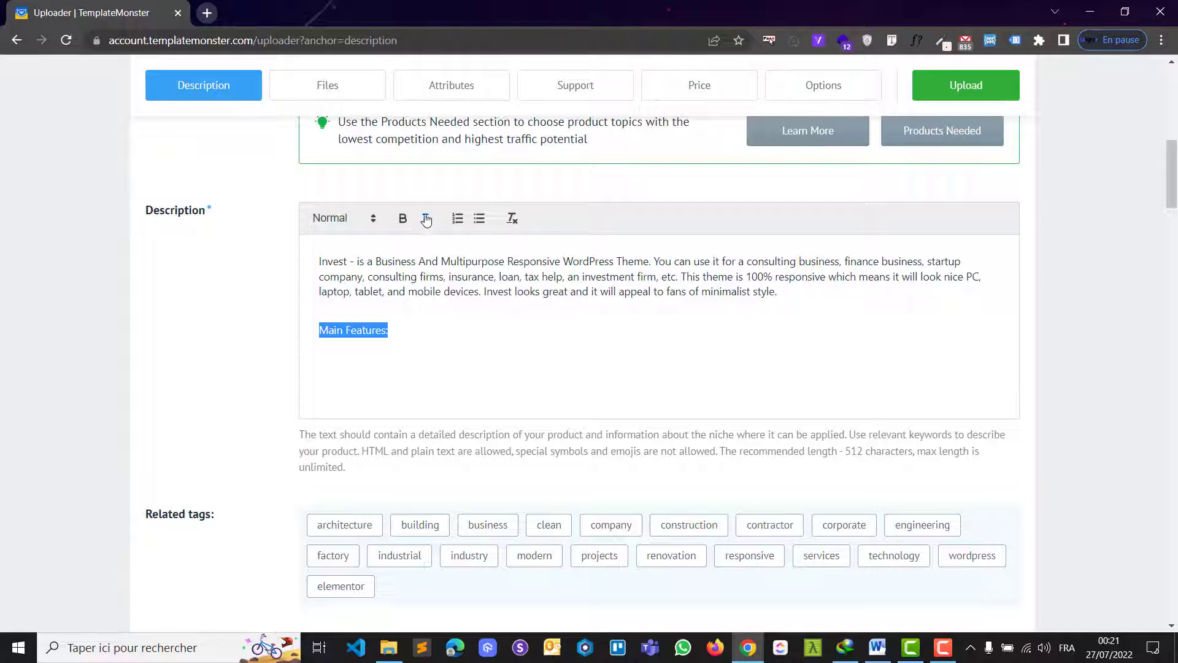
{"action": "left_click", "coordinate": [373, 219]}
{"action": "left_click", "coordinate": [341, 247]}
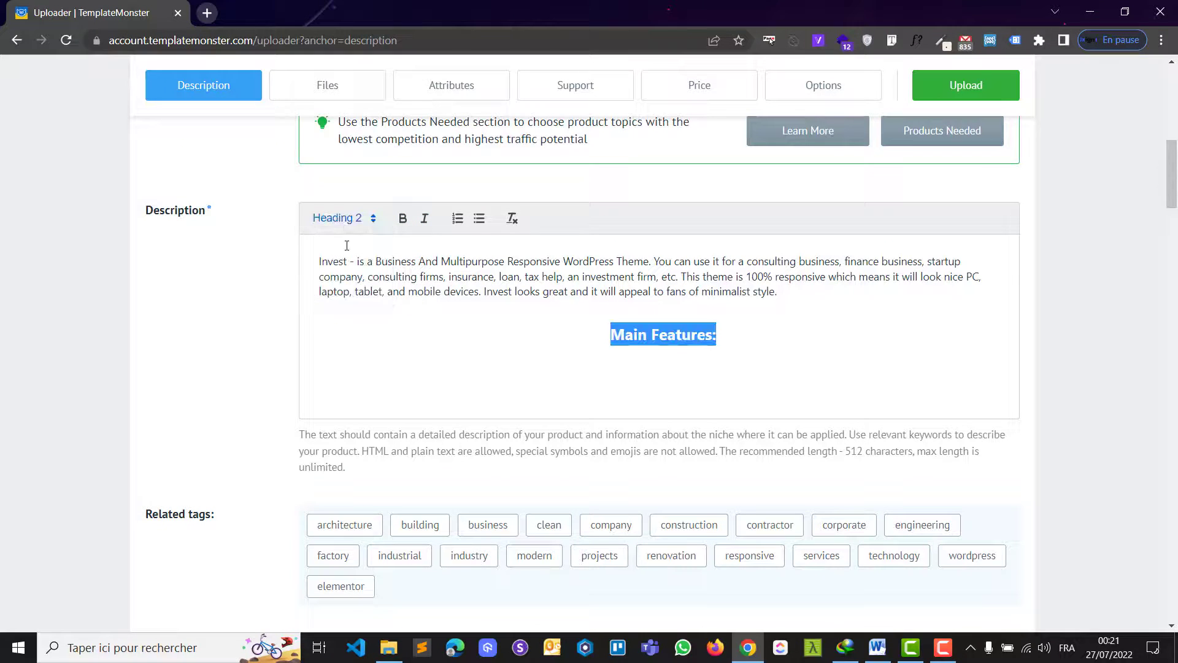
Step: Copy the feature list starting with "09+ Home Pages" from the Word document into the Description below the "Main Features:" heading
{"action": "left_click", "coordinate": [877, 647]}
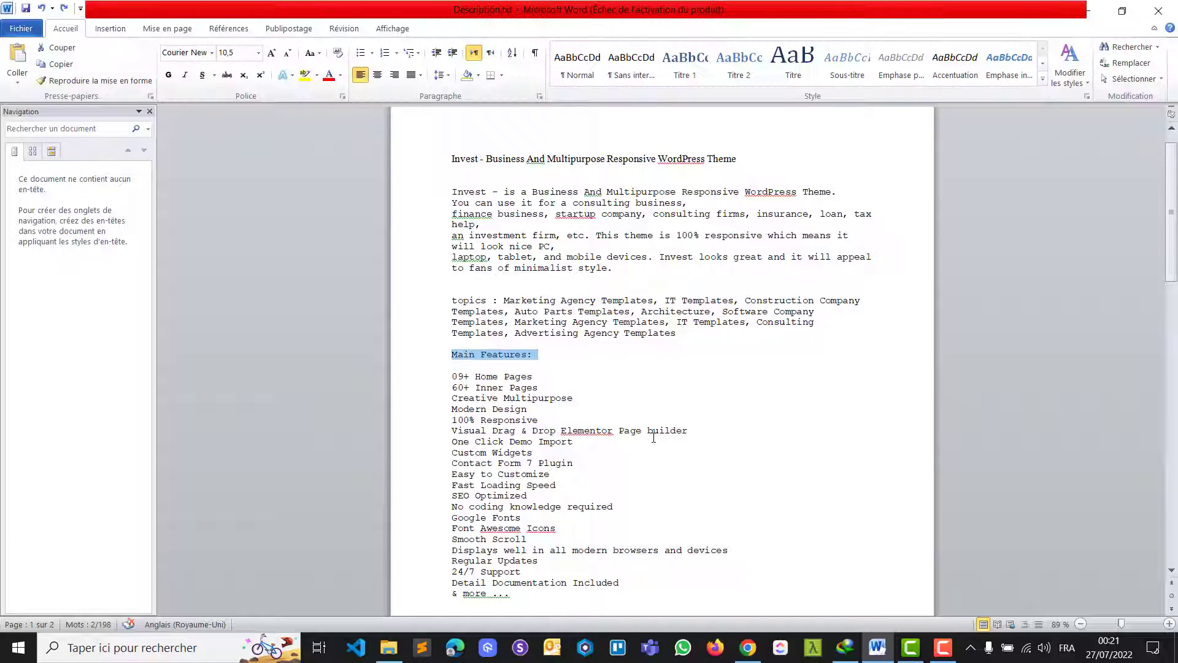
{"action": "scroll", "coordinate": [463, 504], "scroll_direction": "down", "scroll_amount": 2}
{"action": "left_click_drag", "start_coordinate": [533, 534], "coordinate": [367, 303]}
{"action": "left_click", "coordinate": [1087, 10]}
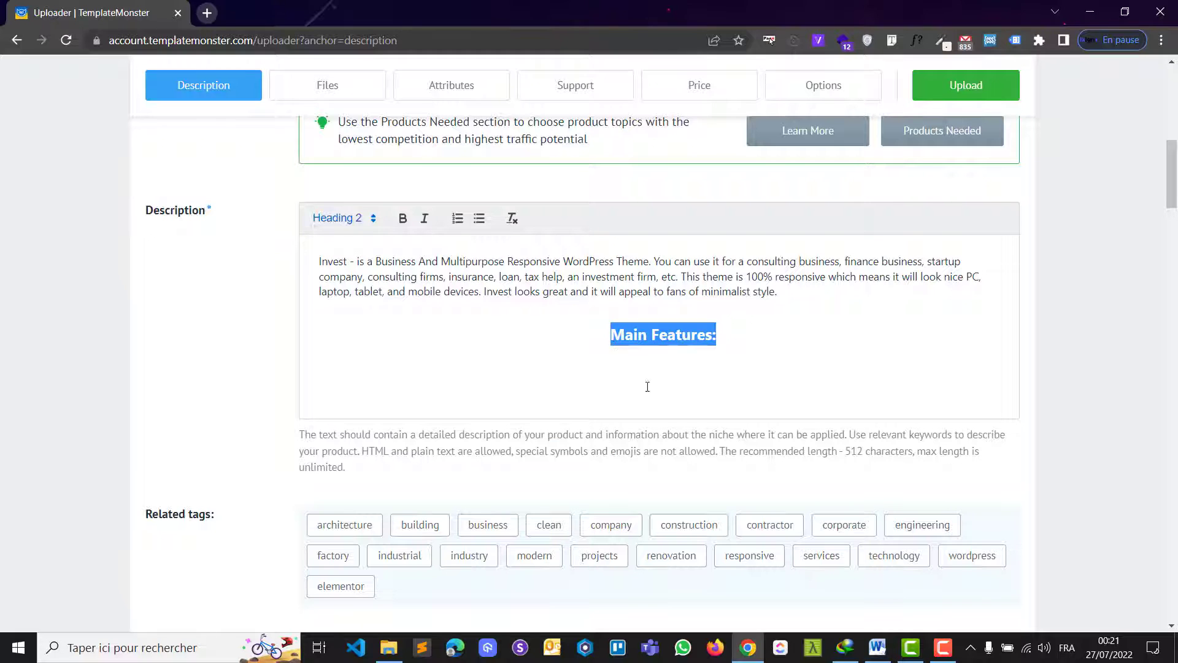
{"action": "left_click", "coordinate": [725, 374]}
{"action": "key", "text": "Return"}
{"action": "key", "text": "ctrl+v"}
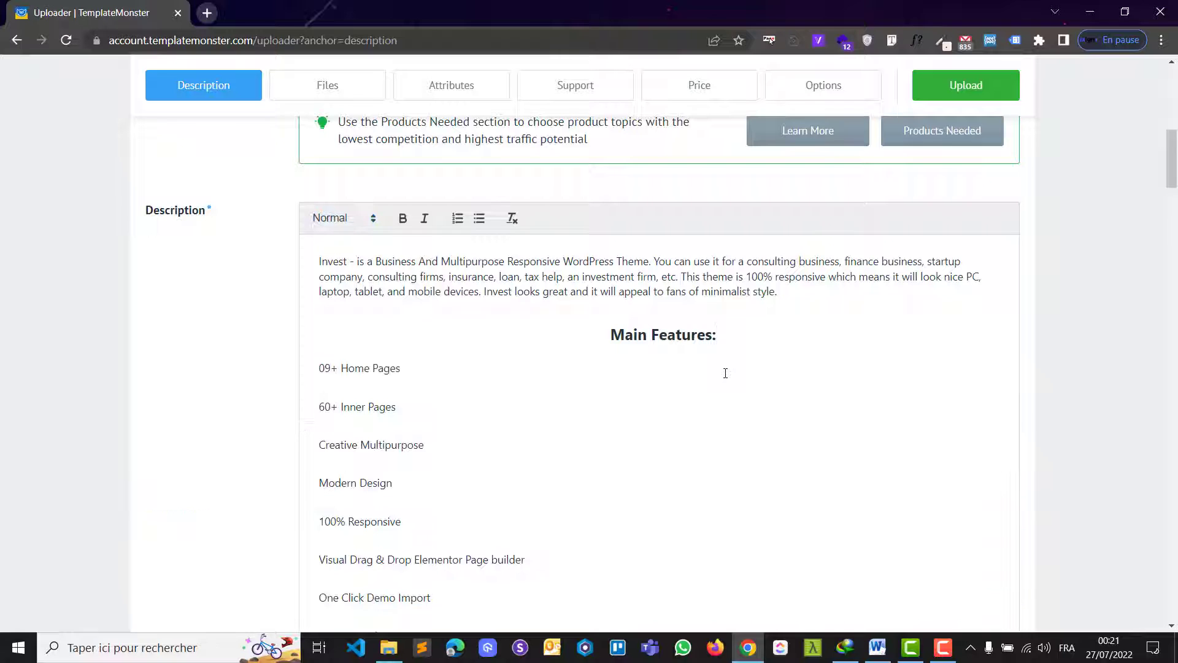
{"action": "scroll", "coordinate": [403, 387], "scroll_direction": "down", "scroll_amount": 3}
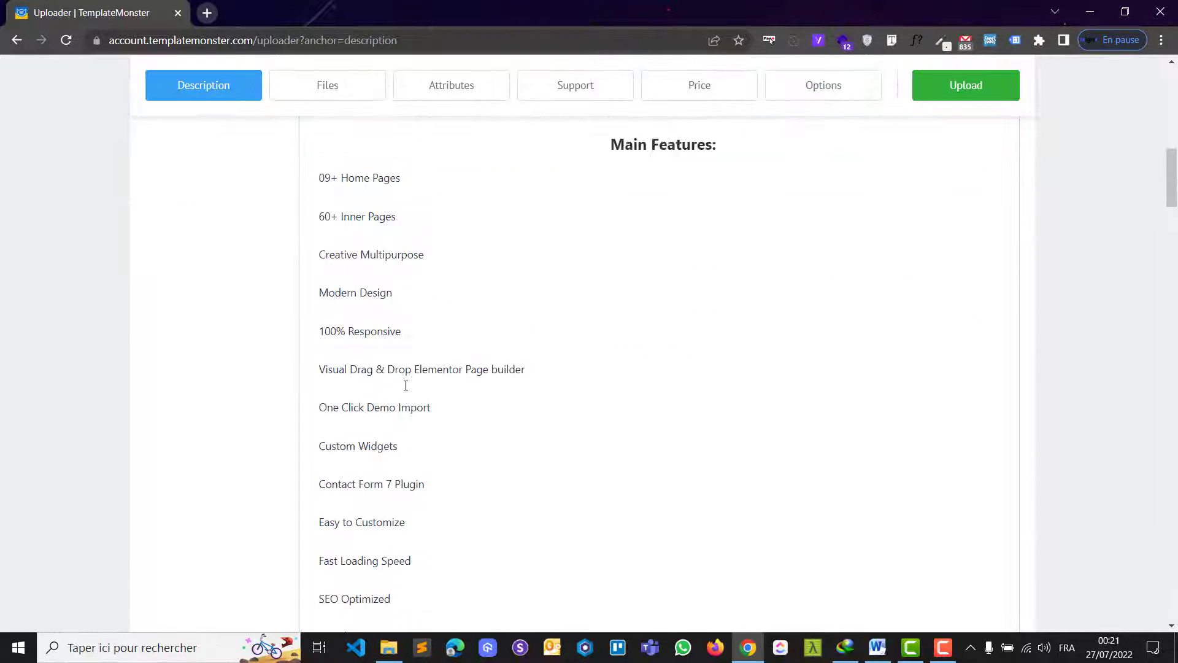
Step: Start a numbered list under "Main Features:" with "09+ Home Pages", "60+ Inner Pages" and "Creative Multipurpose" as separate items
{"action": "scroll", "coordinate": [408, 387], "scroll_direction": "up", "scroll_amount": 4}
{"action": "left_click_drag", "start_coordinate": [406, 446], "coordinate": [311, 447]}
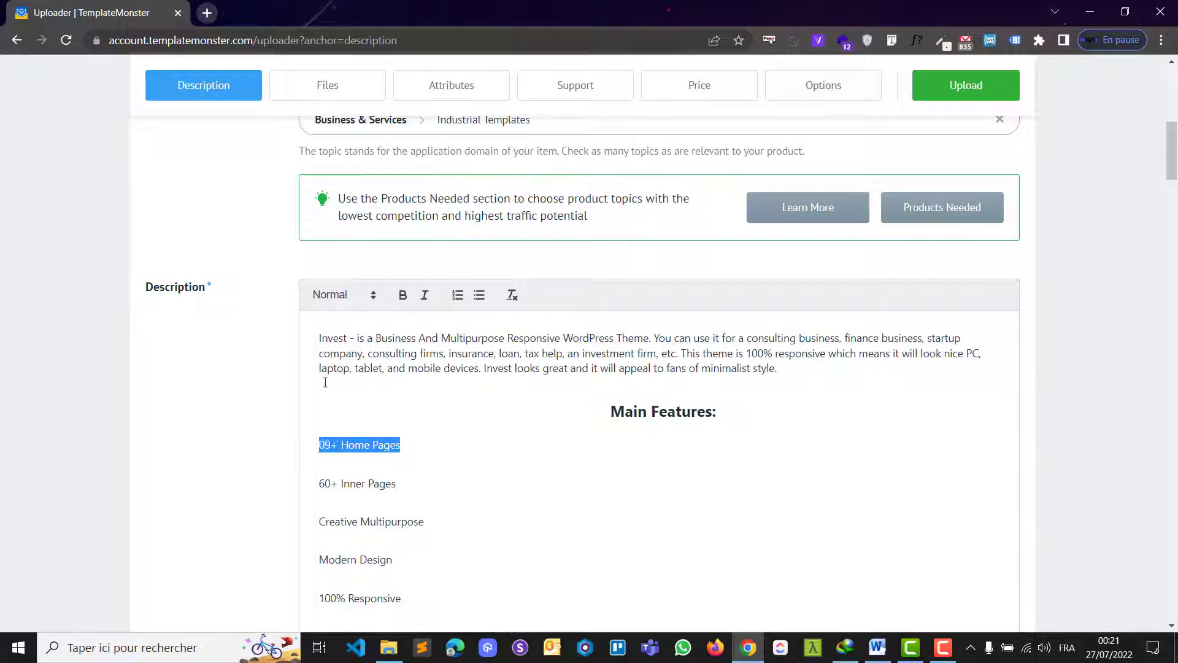
{"action": "left_click", "coordinate": [457, 295]}
{"action": "left_click", "coordinate": [320, 489]}
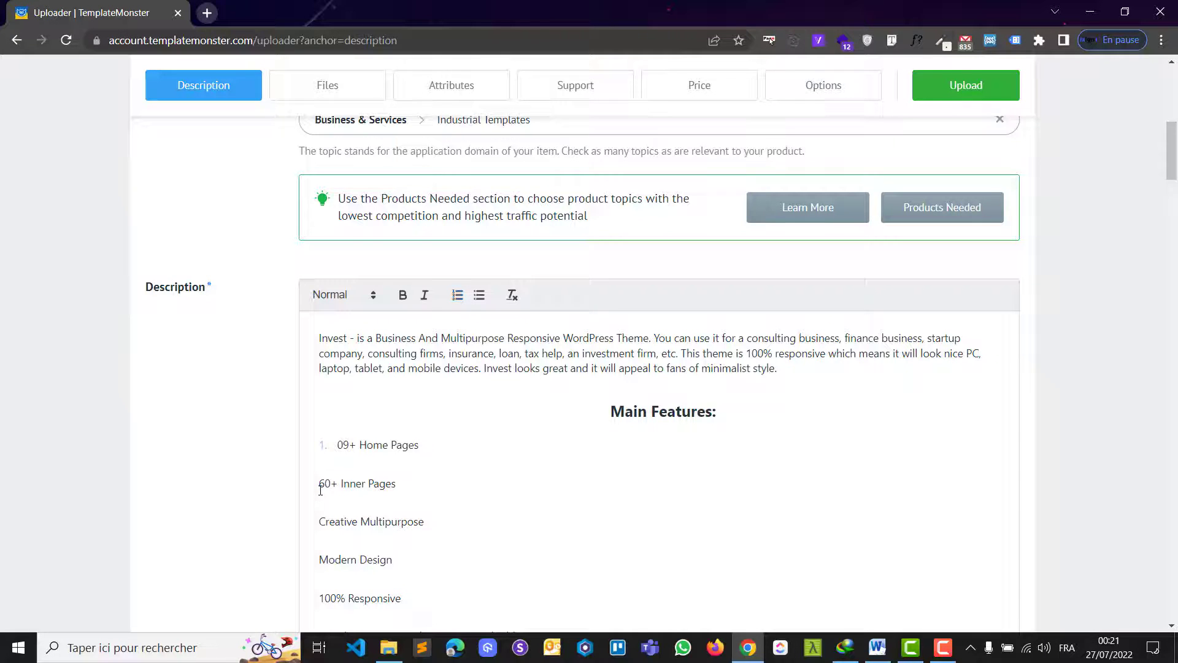
{"action": "key", "text": "BackSpace"}
{"action": "key", "text": "Return"}
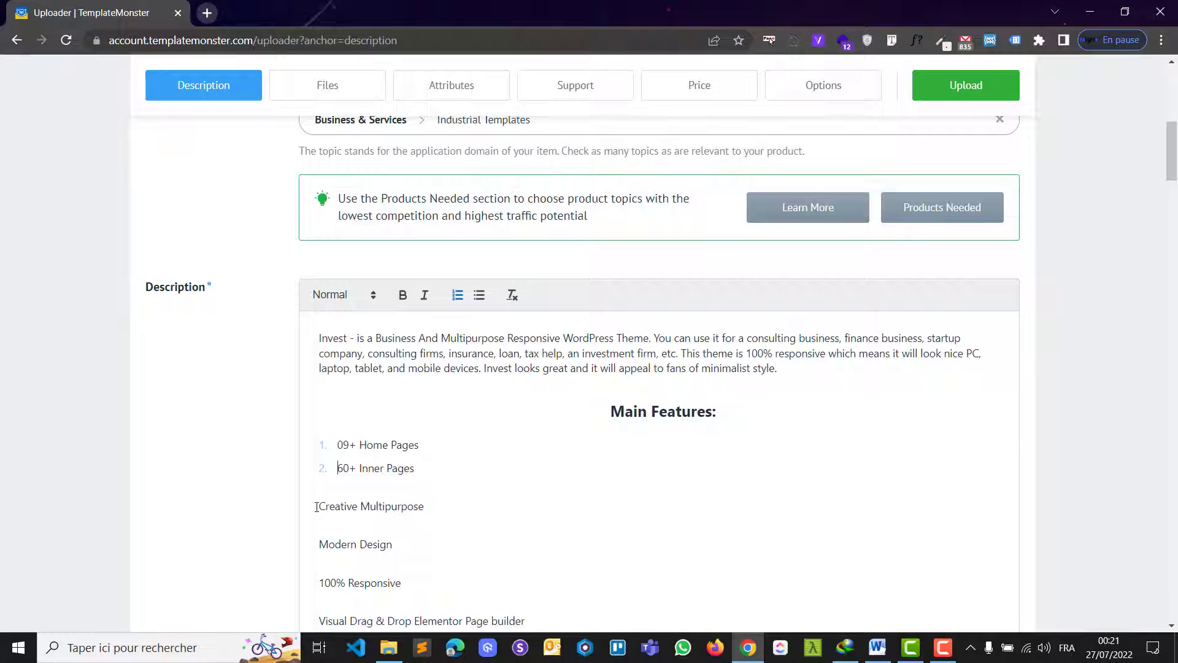
{"action": "key", "text": "BackSpace"}
{"action": "key", "text": "Return"}
Step: Add "Modern Design", "100% Responsive" and "Visual Drag & Drop Elementor Page builder" to the numbered feature list as separate items
{"action": "scroll", "coordinate": [313, 506], "scroll_direction": "down", "scroll_amount": 3}
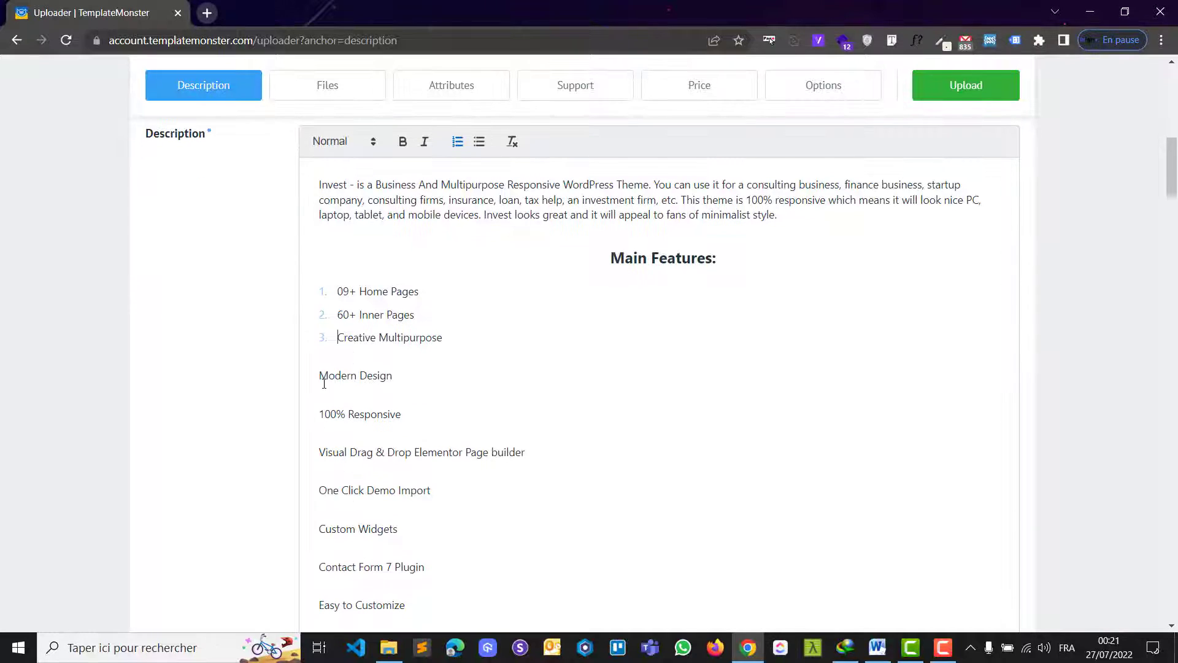
{"action": "key", "text": "BackSpace"}
{"action": "key", "text": "Return"}
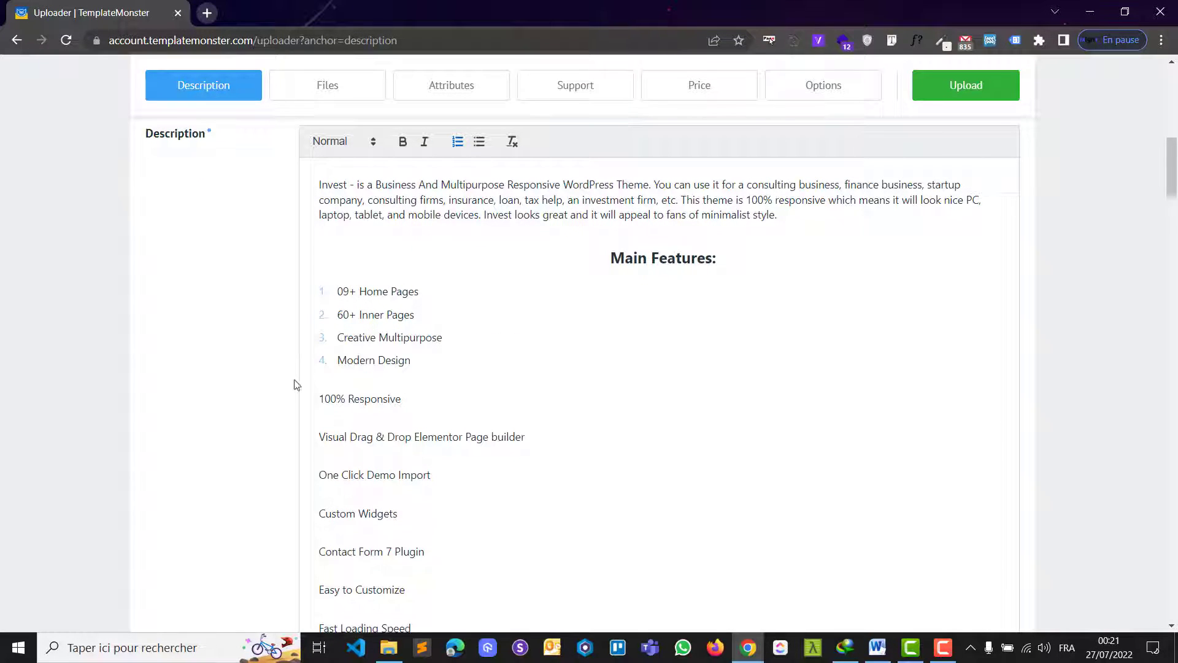
{"action": "key", "text": "BackSpace"}
{"action": "key", "text": "Return"}
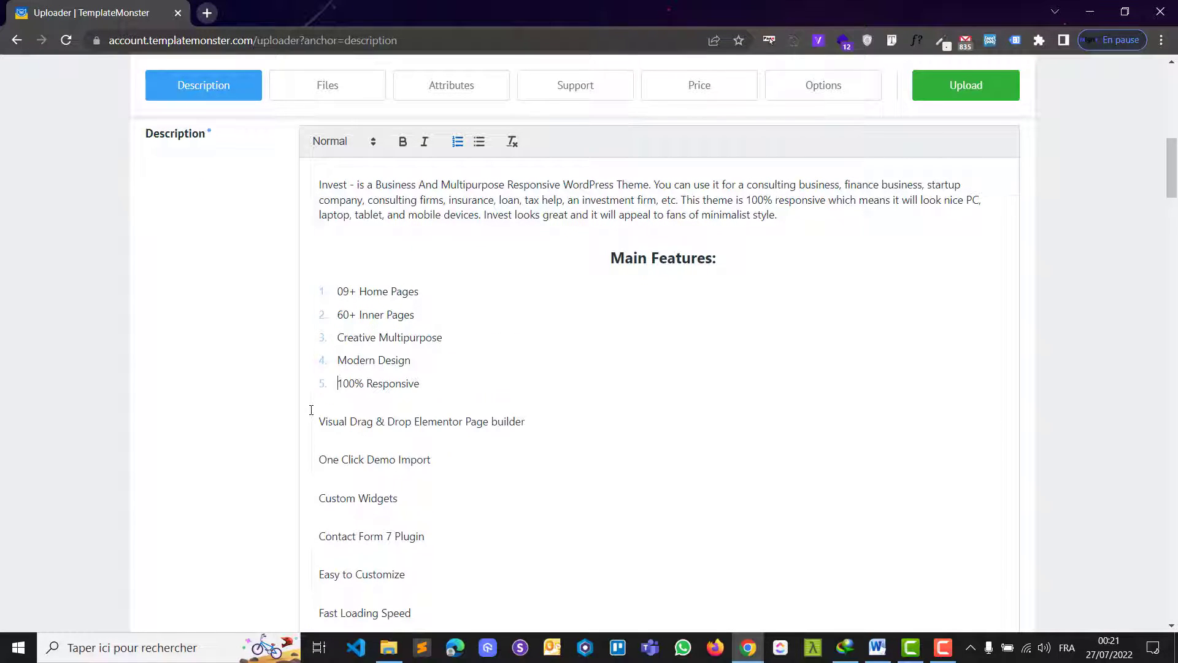
{"action": "key", "text": "BackSpace"}
{"action": "key", "text": "Return"}
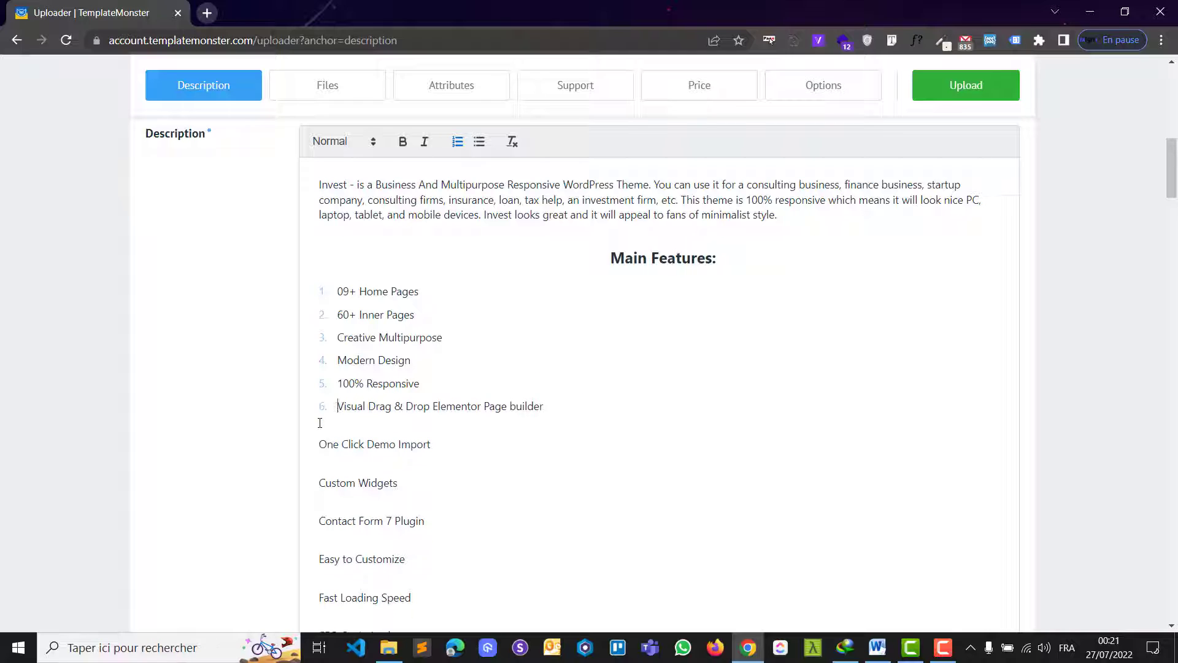
Step: Add the "One Click Demo Import", "Custom Widgets" and "Contact Form 7 Plugin" lines to the numbered feature list
{"action": "key", "text": "BackSpace"}
{"action": "key", "text": "Return"}
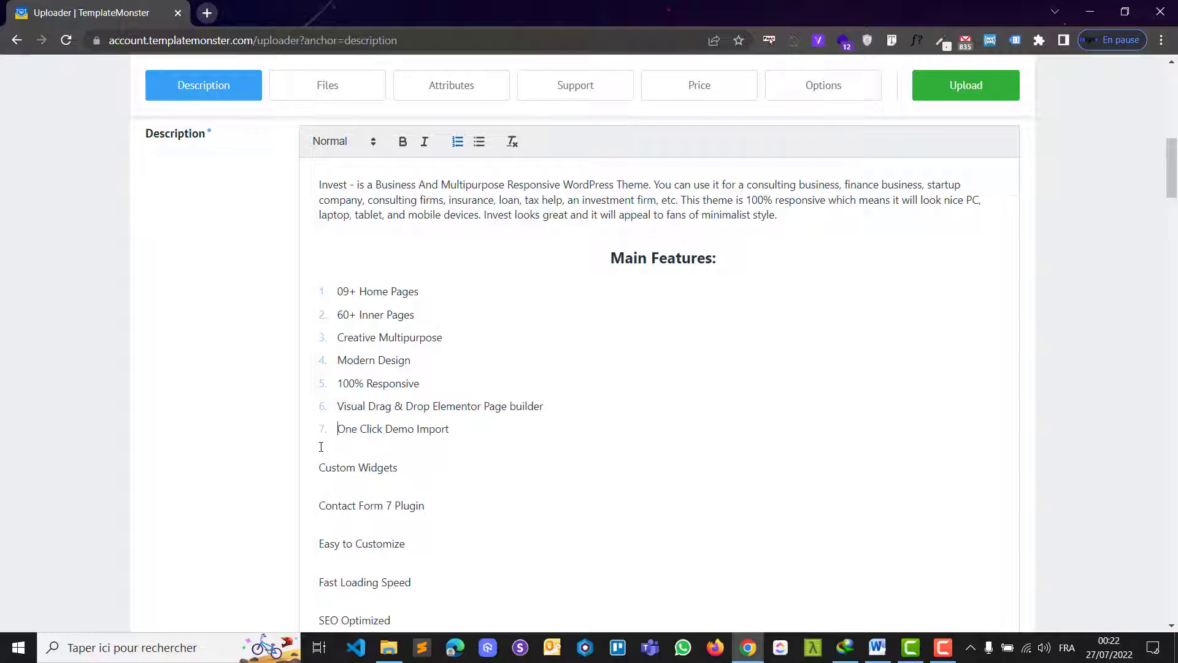
{"action": "key", "text": "BackSpace"}
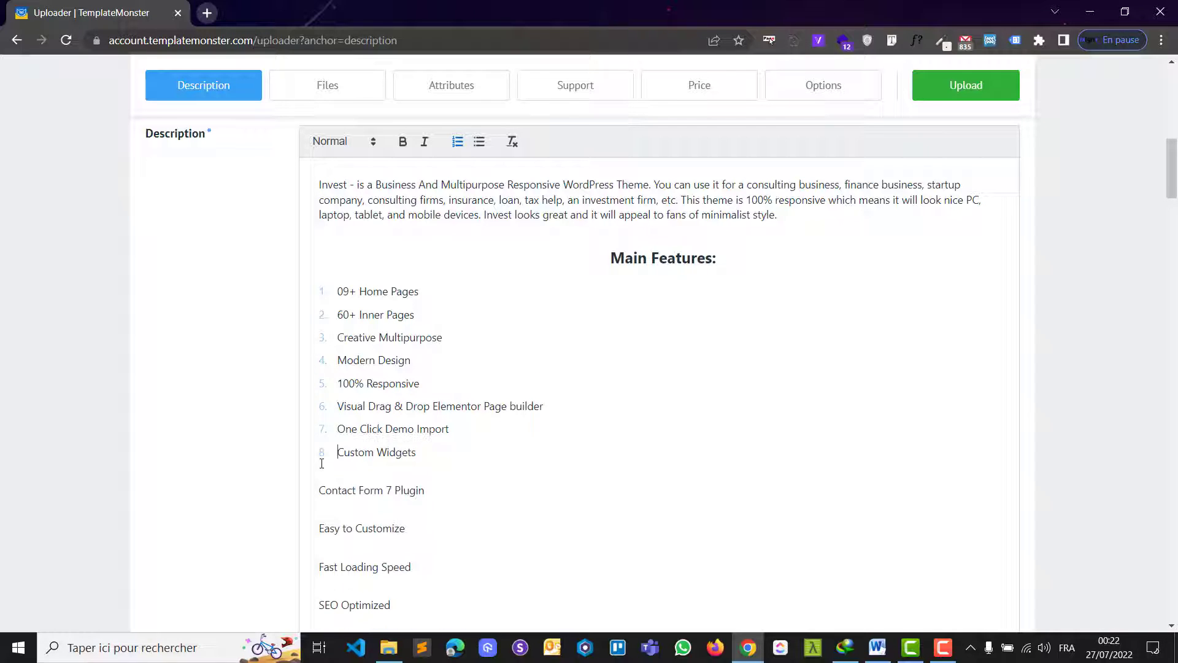
{"action": "key", "text": "Return"}
{"action": "scroll", "coordinate": [311, 317], "scroll_direction": "down", "scroll_amount": 3}
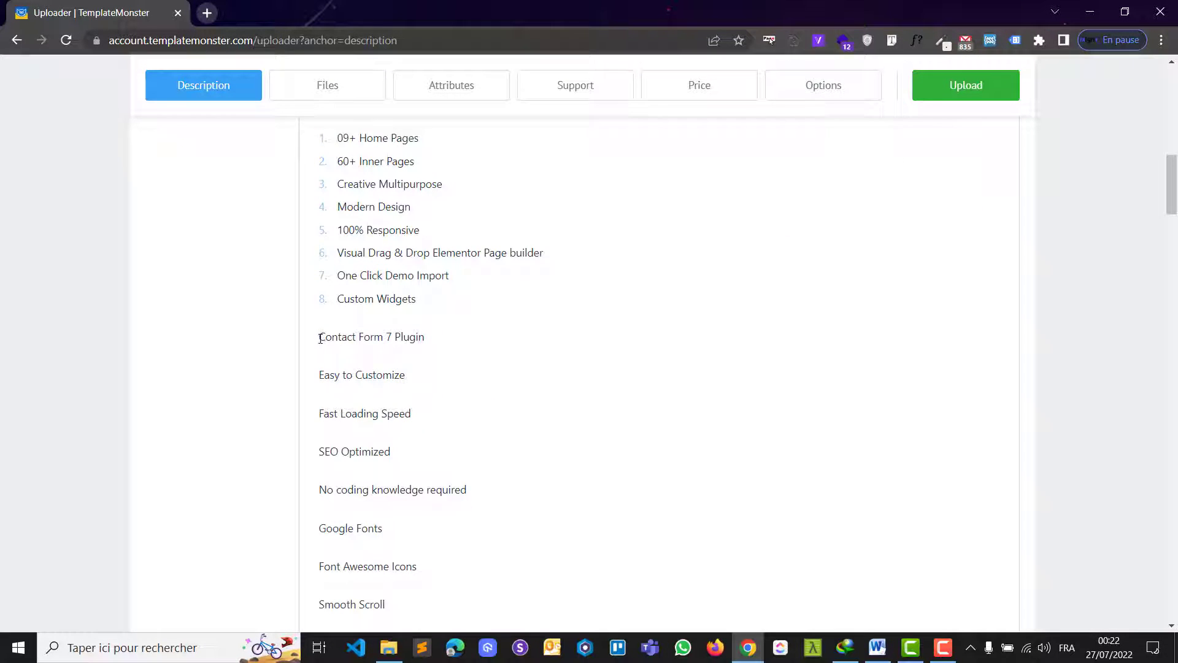
{"action": "left_click", "coordinate": [320, 337]}
{"action": "key", "text": "BackSpace"}
{"action": "key", "text": "Return"}
Step: Turn the "Easy to Customize", "Fast Loading Speed" and "SEO Optimized" lines into items of the numbered feature list
{"action": "left_click", "coordinate": [320, 359]}
{"action": "key", "text": "BackSpace"}
{"action": "key", "text": "Return"}
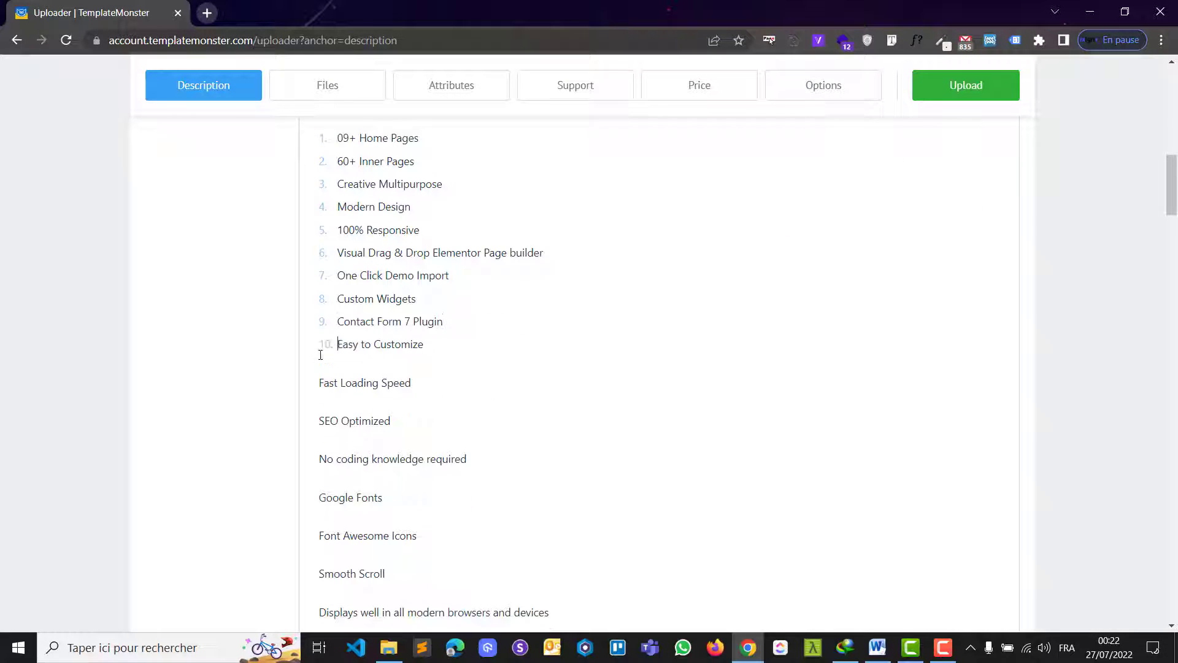
{"action": "left_click", "coordinate": [320, 382]}
{"action": "key", "text": "BackSpace"}
{"action": "key", "text": "Return"}
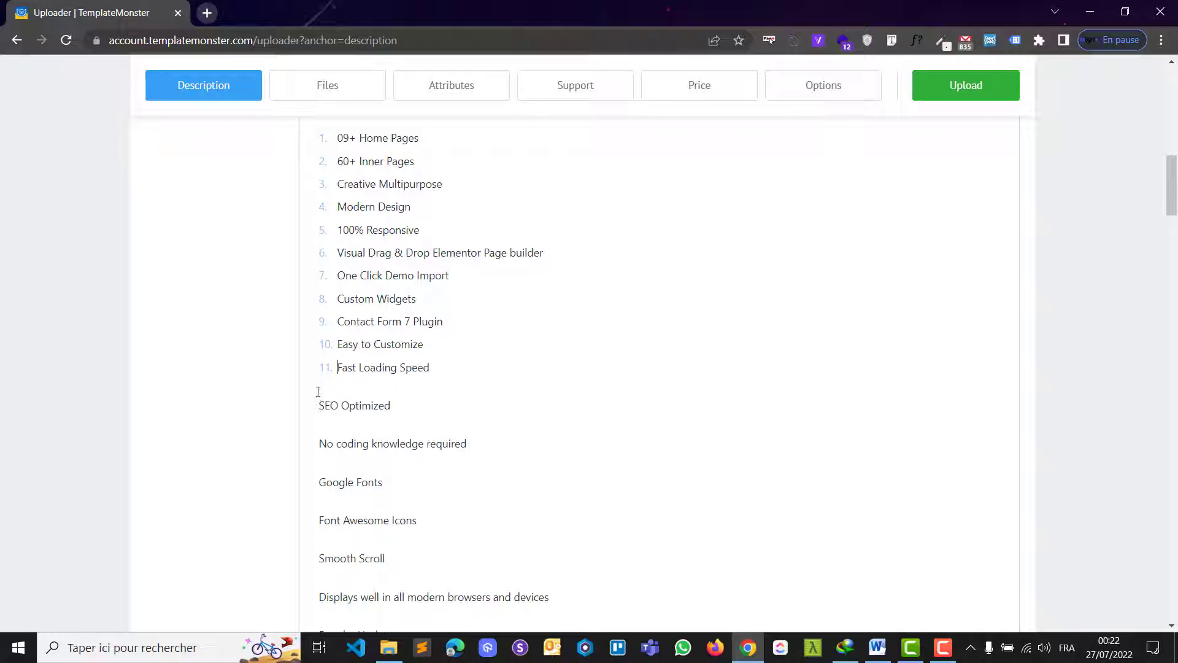
{"action": "left_click", "coordinate": [318, 405]}
{"action": "key", "text": "BackSpace"}
{"action": "key", "text": "Return"}
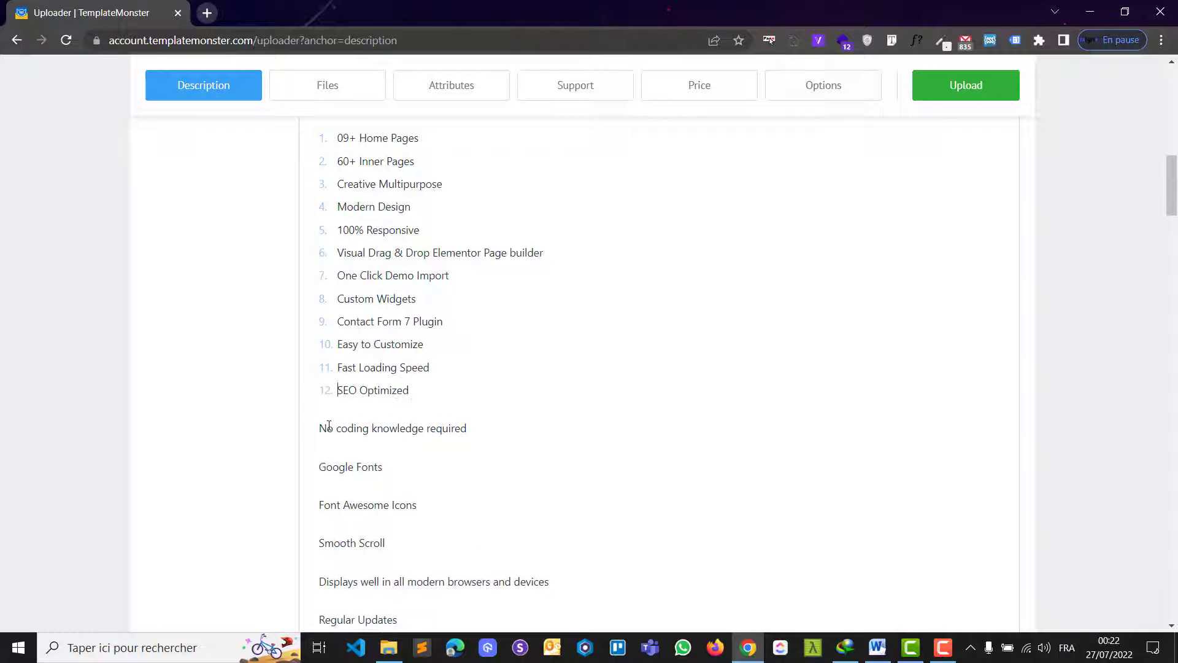
Step: Add the "No coding knowledge required", "Google Fonts" and "Font Awesome Icons" lines to the numbered feature list
{"action": "left_click", "coordinate": [318, 428]}
{"action": "key", "text": "BackSpace"}
{"action": "key", "text": "Return"}
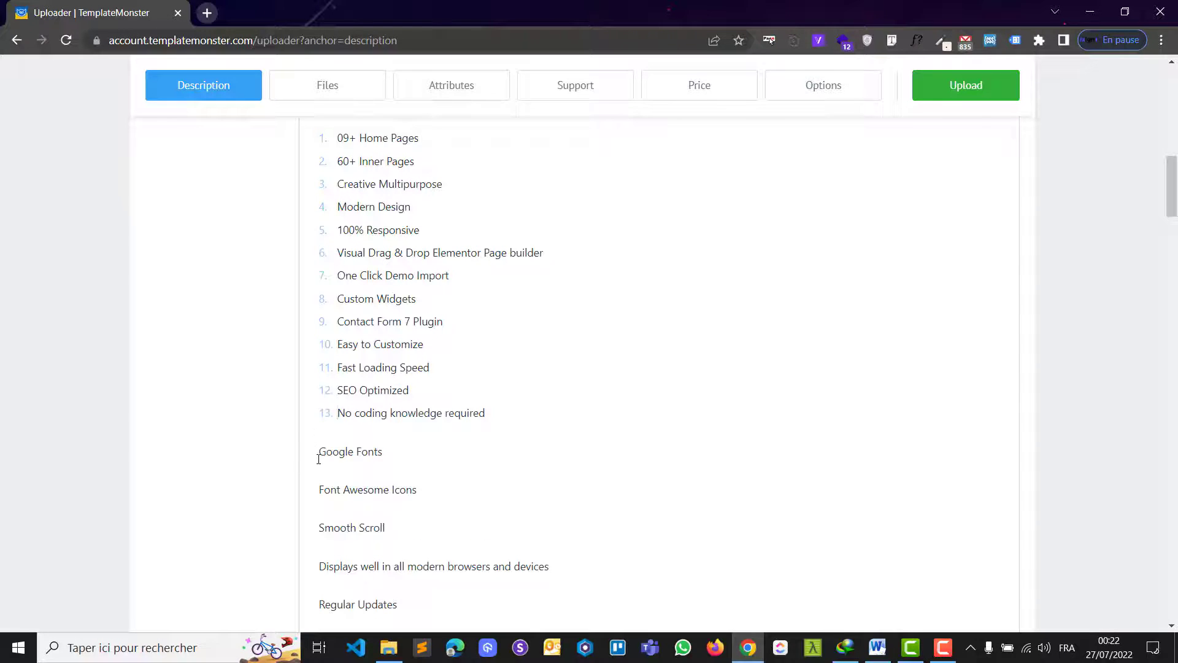
{"action": "key", "text": "BackSpace"}
{"action": "key", "text": "Return"}
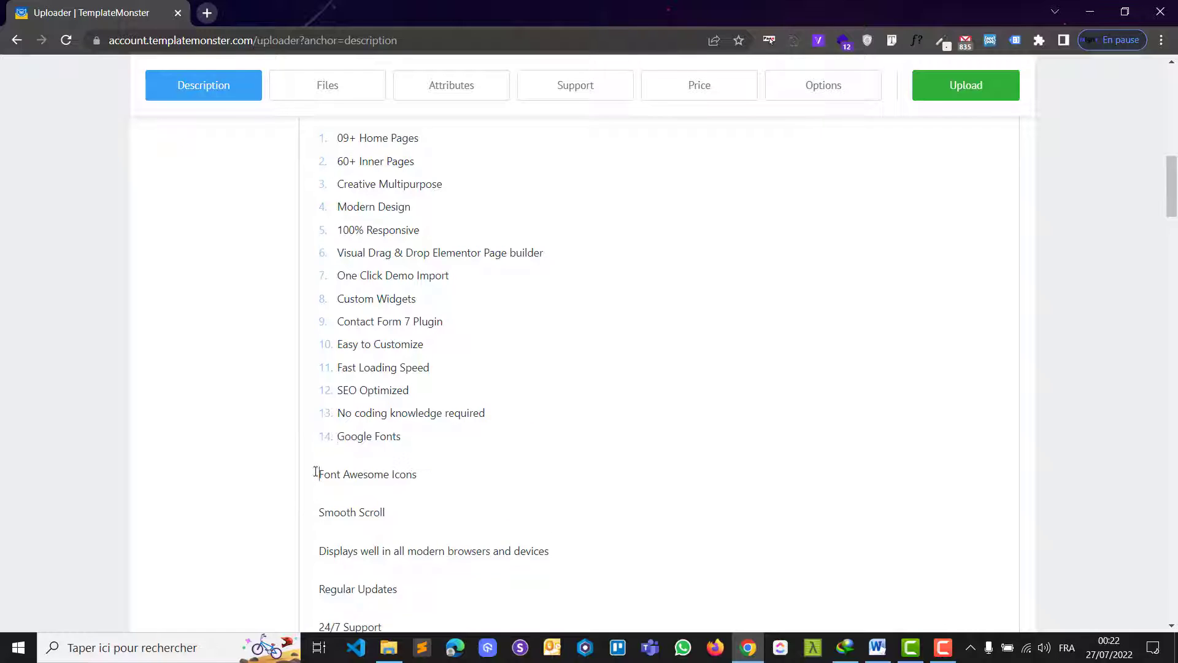
{"action": "key", "text": "BackSpace"}
{"action": "key", "text": "Return"}
Step: Add "Smooth Scroll", "Displays well in all modern browsers and devices" and "Regular Updates" to the numbered feature list
{"action": "left_click", "coordinate": [315, 499]}
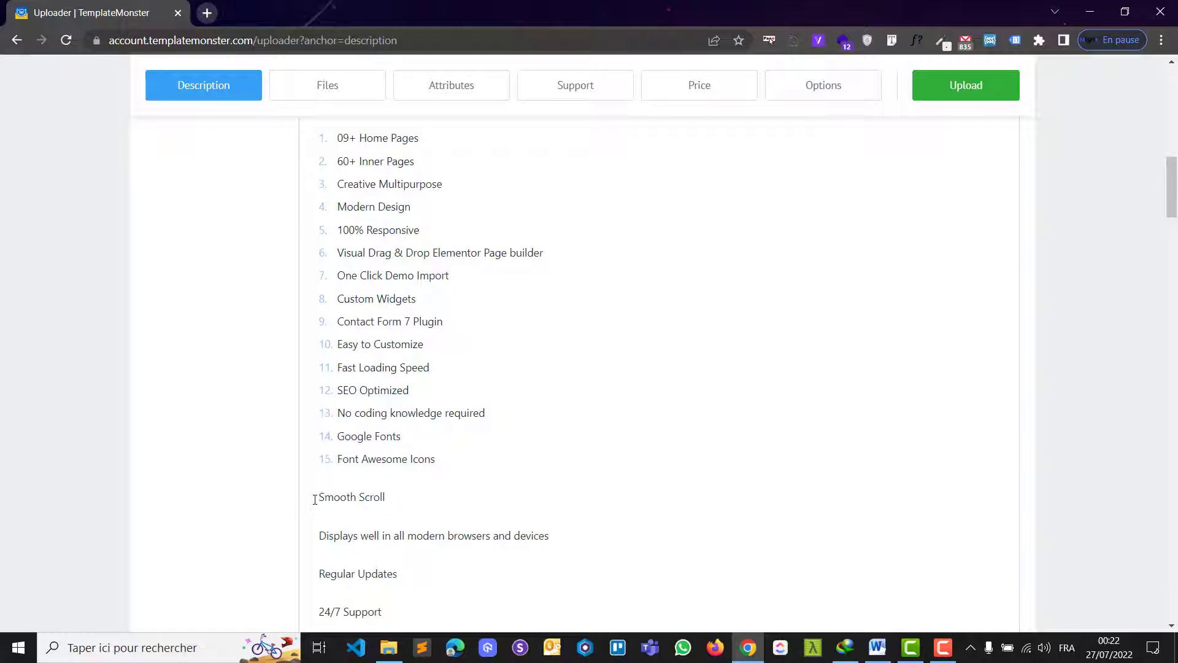
{"action": "key", "text": "BackSpace"}
{"action": "key", "text": "Return"}
{"action": "left_click", "coordinate": [318, 520]}
{"action": "key", "text": "BackSpace"}
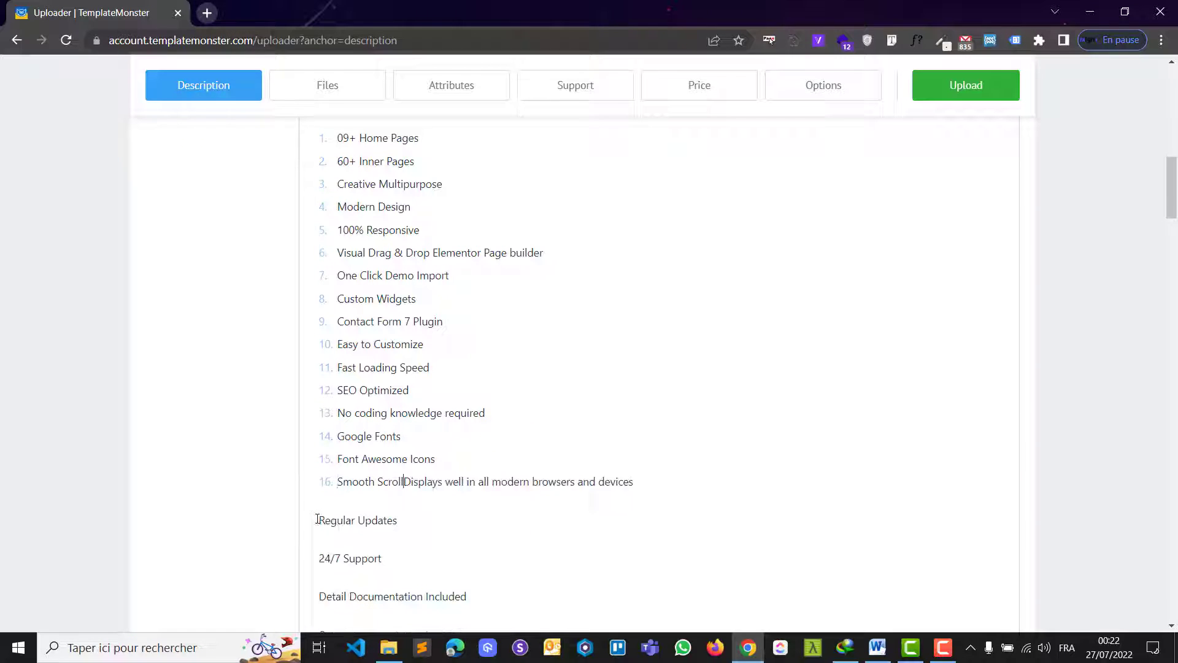
{"action": "key", "text": "Return"}
{"action": "left_click", "coordinate": [318, 543]}
{"action": "key", "text": "BackSpace"}
{"action": "key", "text": "Return"}
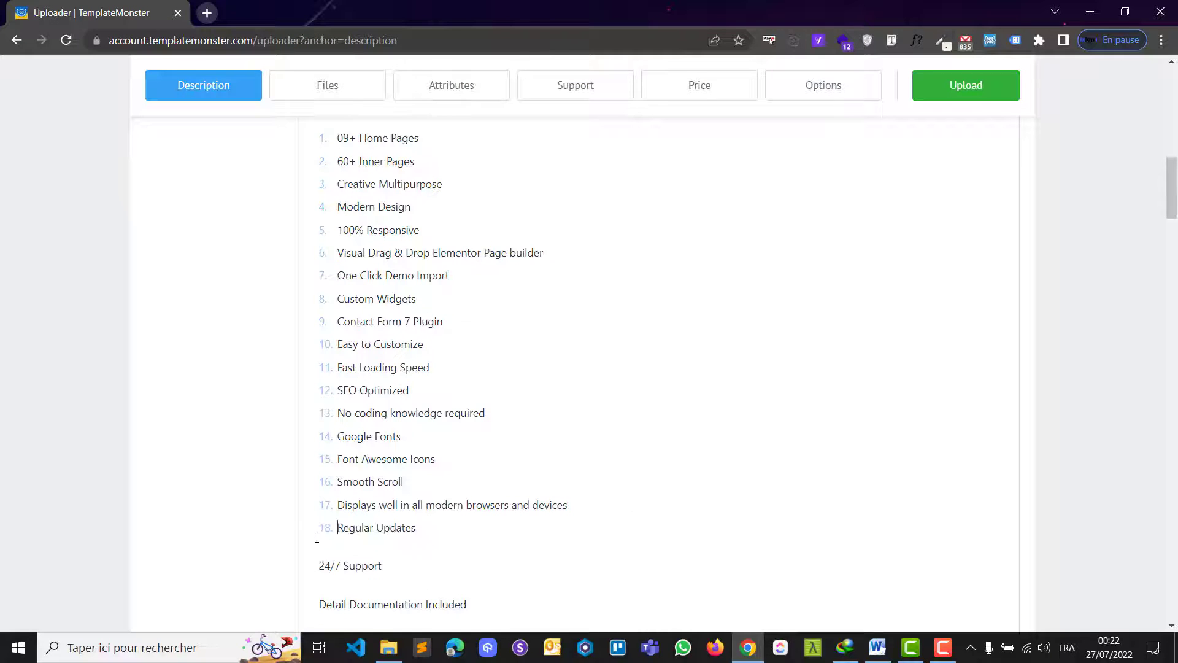
Step: Complete the numbered feature list with "24/7 Support", "Detail Documentation Included" and "& more ..." as its last items
{"action": "scroll", "coordinate": [318, 537], "scroll_direction": "down", "scroll_amount": 3}
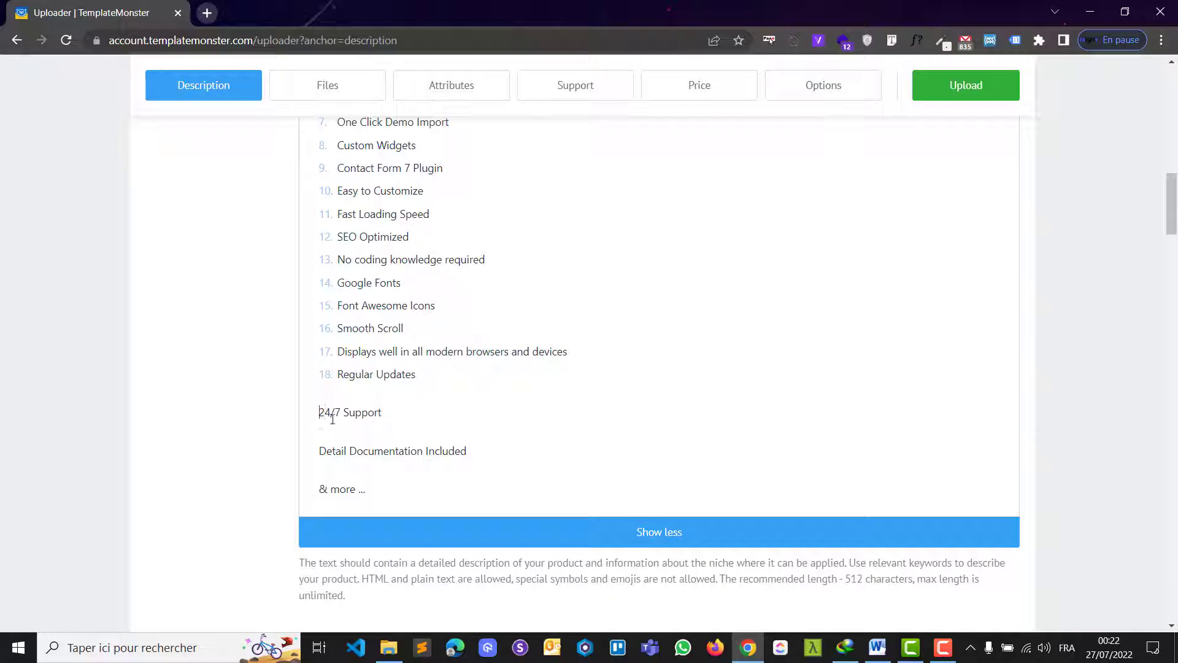
{"action": "key", "text": "BackSpace"}
{"action": "key", "text": "Return"}
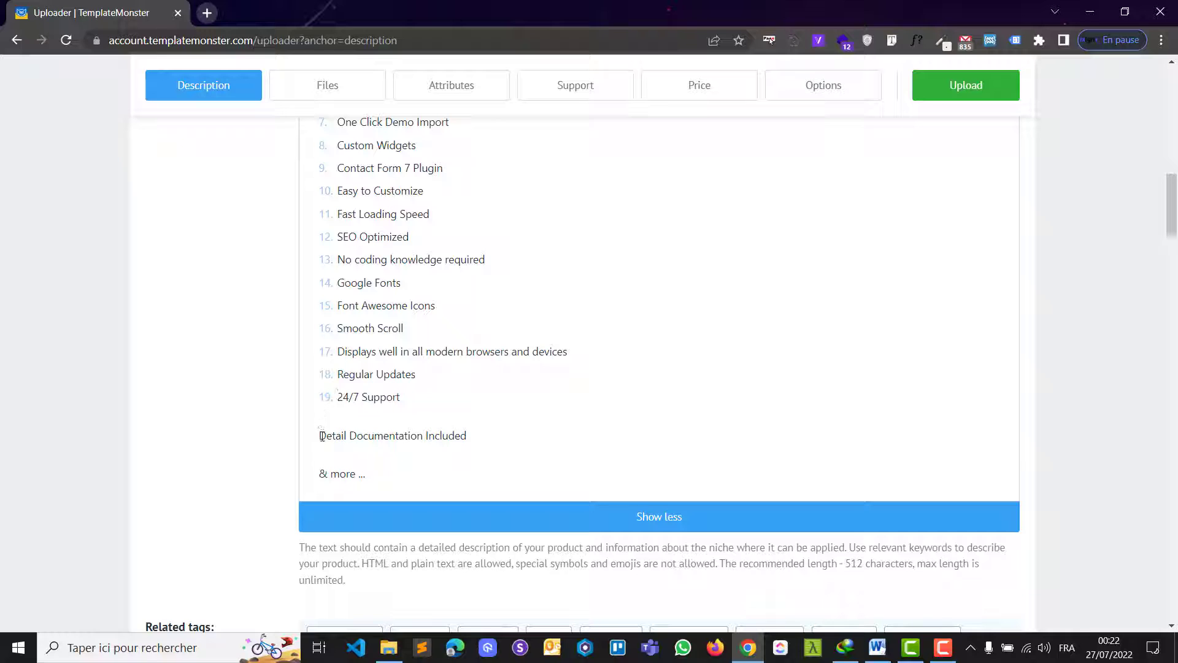
{"action": "left_click", "coordinate": [320, 435]}
{"action": "key", "text": "BackSpace"}
{"action": "key", "text": "Return"}
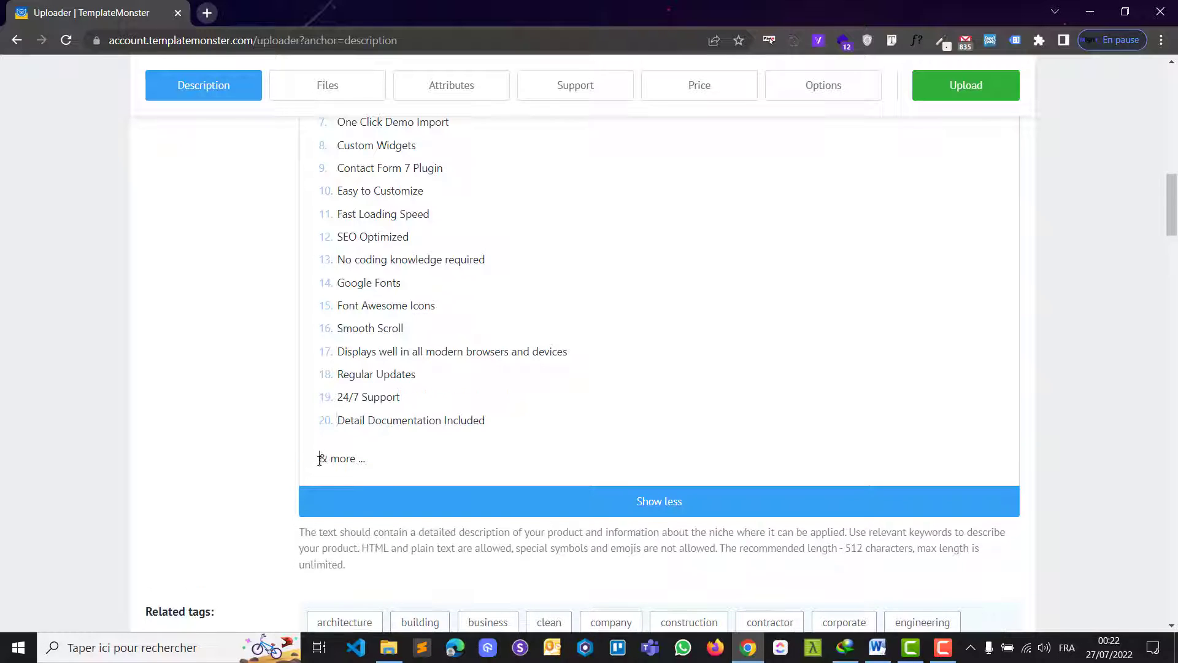
Step: Copy the text from "File Included :" through the "Sources and Credits:" list from the Word document into the Description below the feature list
{"action": "left_click", "coordinate": [878, 647]}
{"action": "scroll", "coordinate": [678, 443], "scroll_direction": "down", "scroll_amount": 4}
{"action": "left_click_drag", "start_coordinate": [544, 427], "coordinate": [450, 427]}
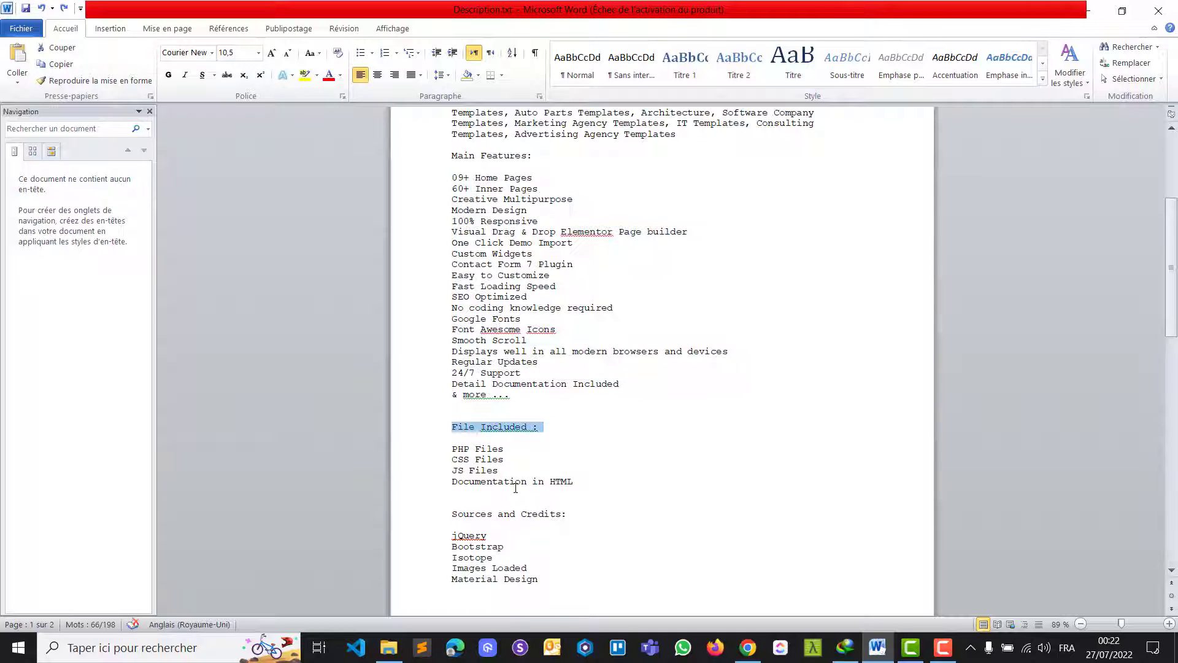
{"action": "scroll", "coordinate": [517, 497], "scroll_direction": "down", "scroll_amount": 2}
{"action": "left_click_drag", "start_coordinate": [563, 513], "coordinate": [415, 348]}
{"action": "left_click", "coordinate": [1086, 11]}
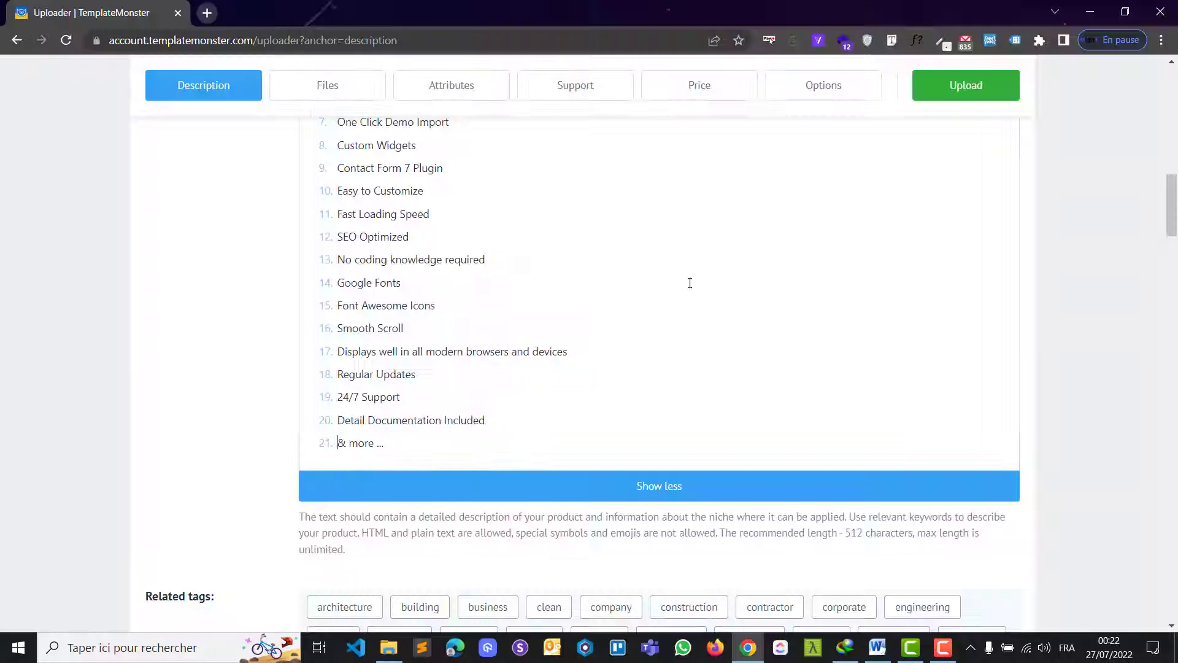
{"action": "scroll", "coordinate": [460, 421], "scroll_direction": "down", "scroll_amount": 3}
{"action": "key", "text": "Return"}
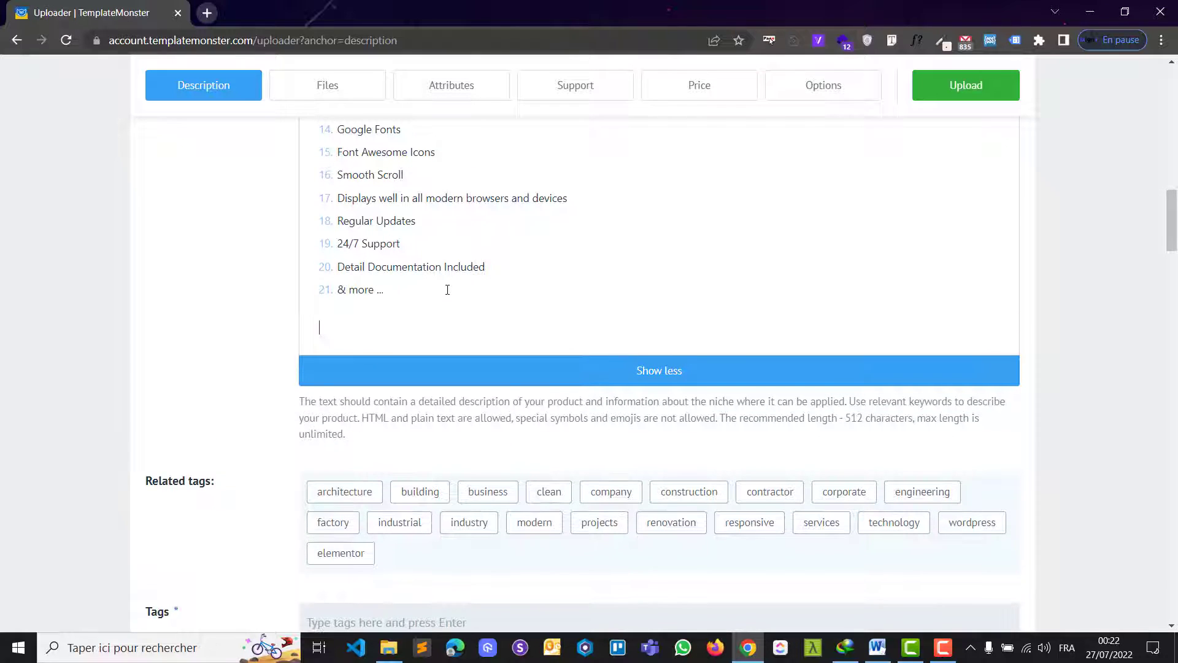
{"action": "key", "text": "BackSpace"}
{"action": "key", "text": "Return"}
Step: Format the "File Included :" line in the Description as Heading 2 and remove the empty line above it
{"action": "scroll", "coordinate": [448, 289], "scroll_direction": "up", "scroll_amount": 10}
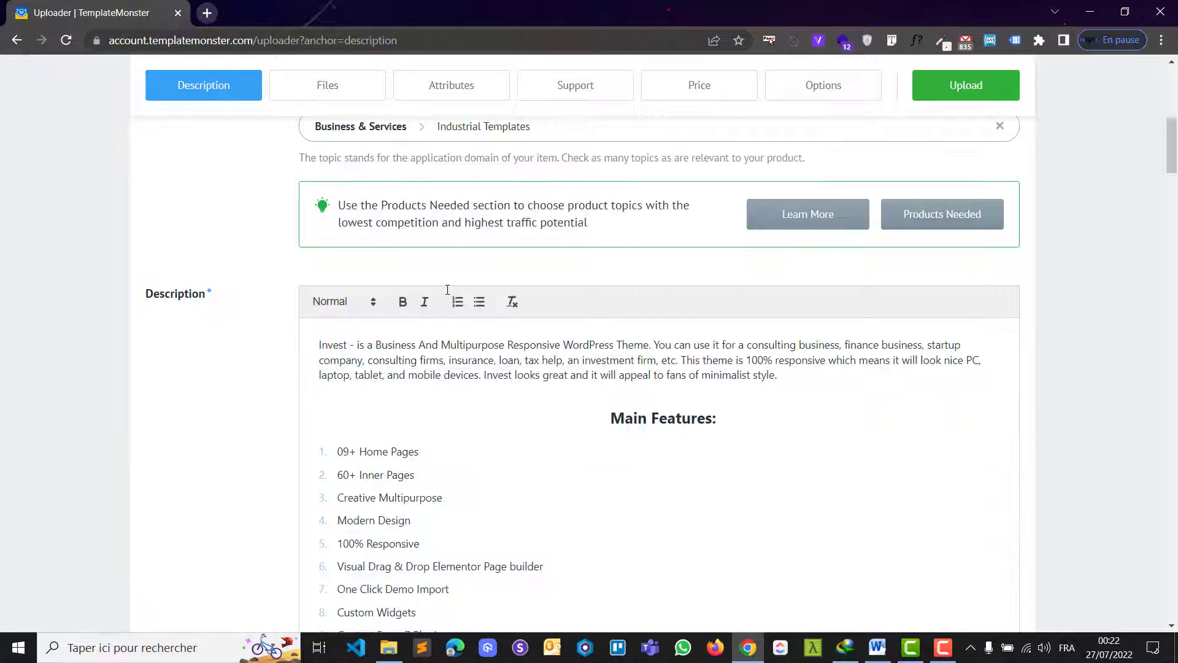
{"action": "scroll", "coordinate": [487, 339], "scroll_direction": "down", "scroll_amount": 12}
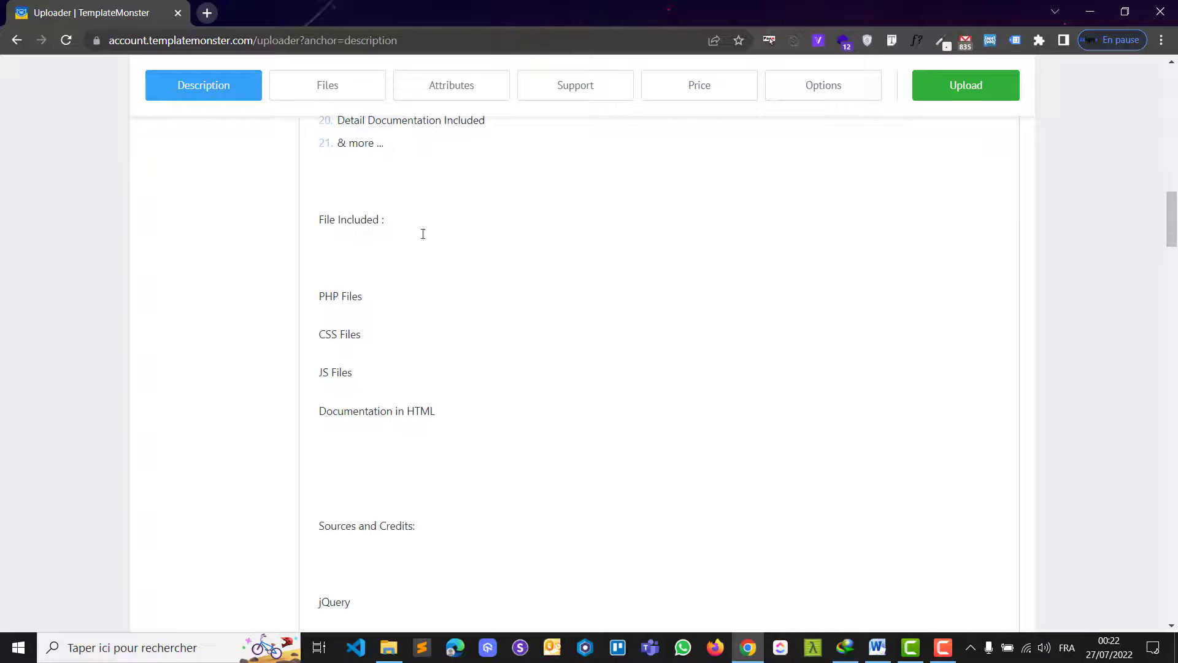
{"action": "left_click_drag", "start_coordinate": [421, 234], "coordinate": [294, 223]}
{"action": "scroll", "coordinate": [260, 274], "scroll_direction": "up", "scroll_amount": 12}
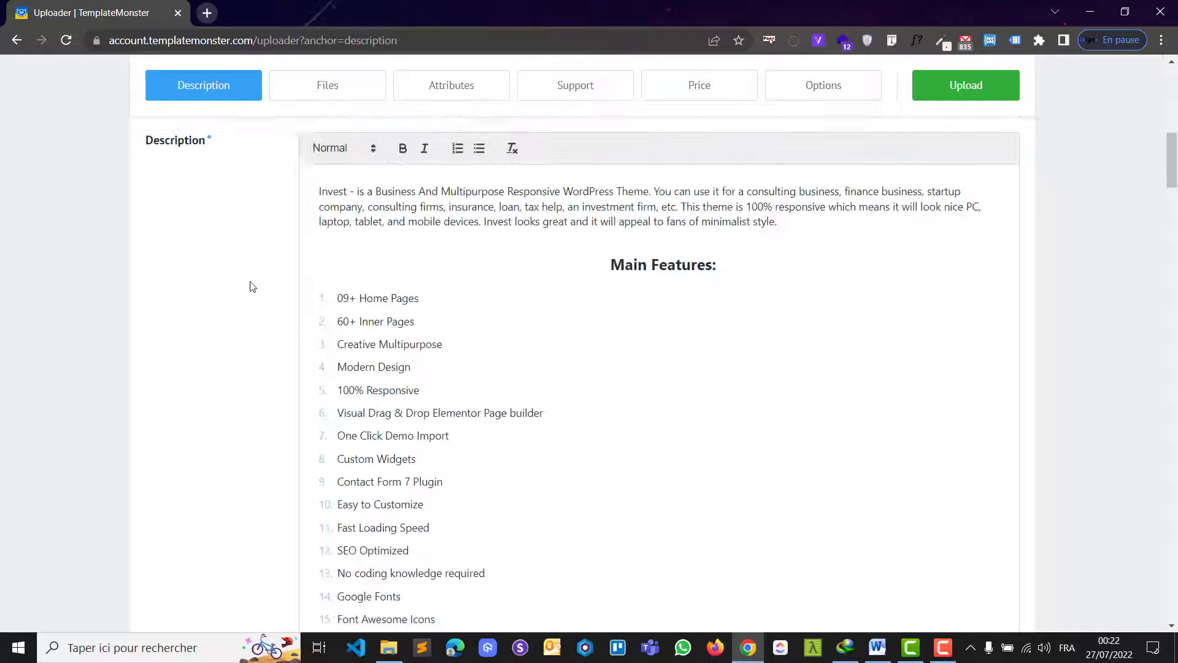
{"action": "left_click", "coordinate": [329, 315]}
{"action": "left_click", "coordinate": [350, 327]}
{"action": "scroll", "coordinate": [310, 370], "scroll_direction": "down", "scroll_amount": 9}
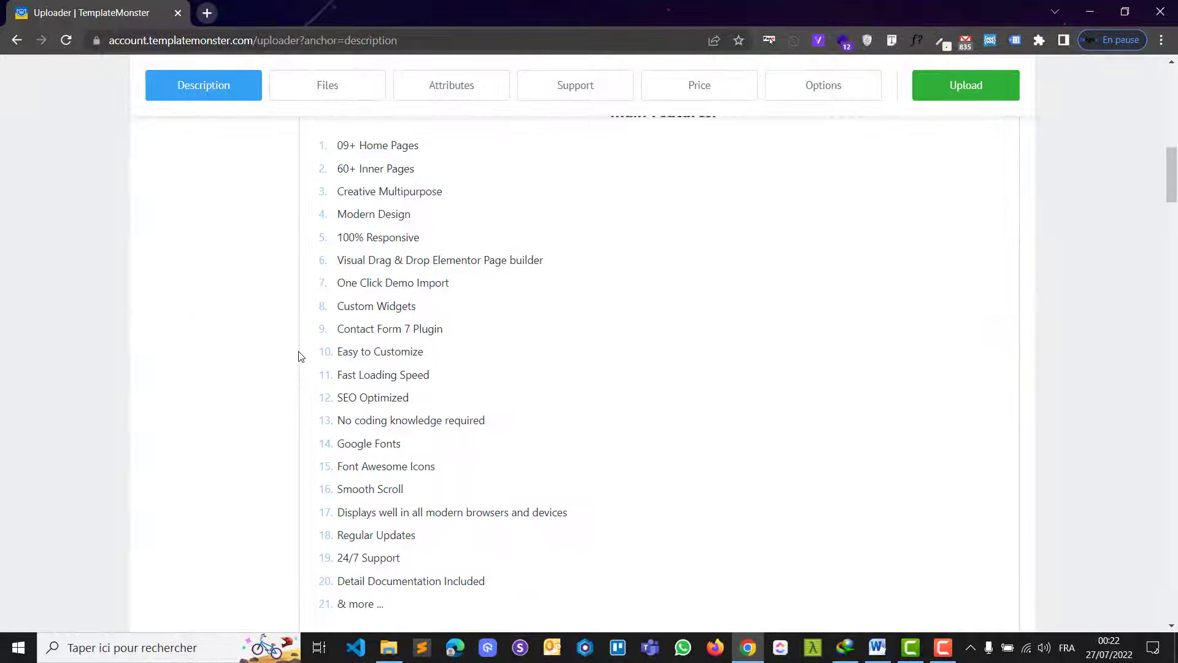
{"action": "key", "text": "Left"}
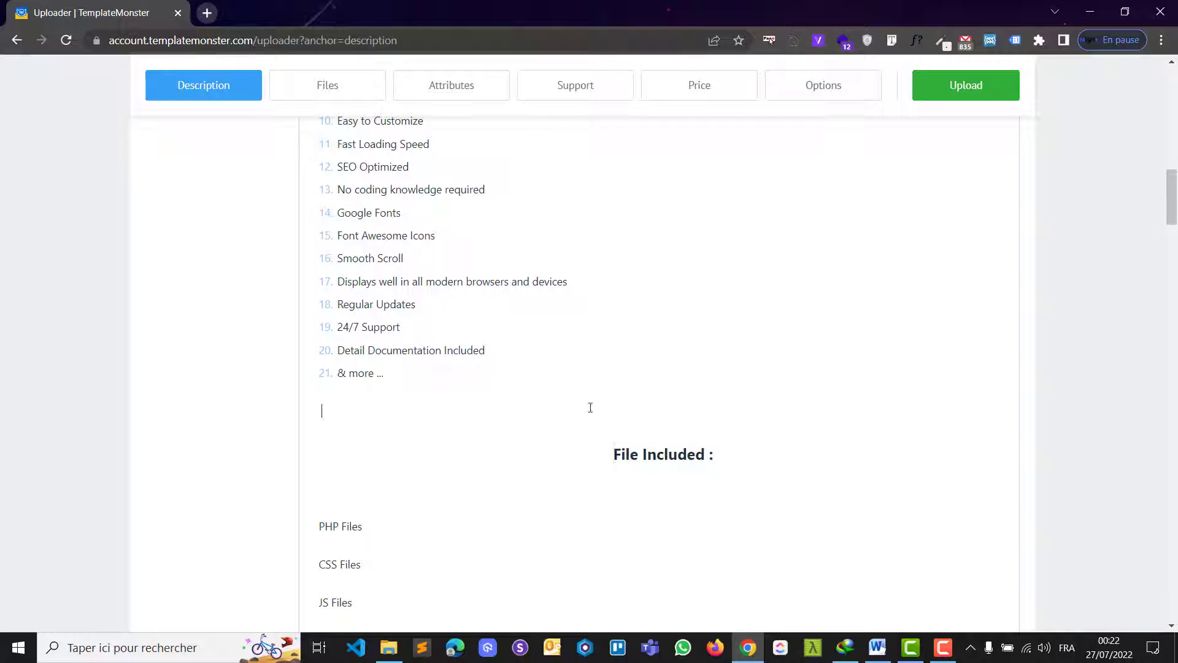
{"action": "key", "text": "BackSpace"}
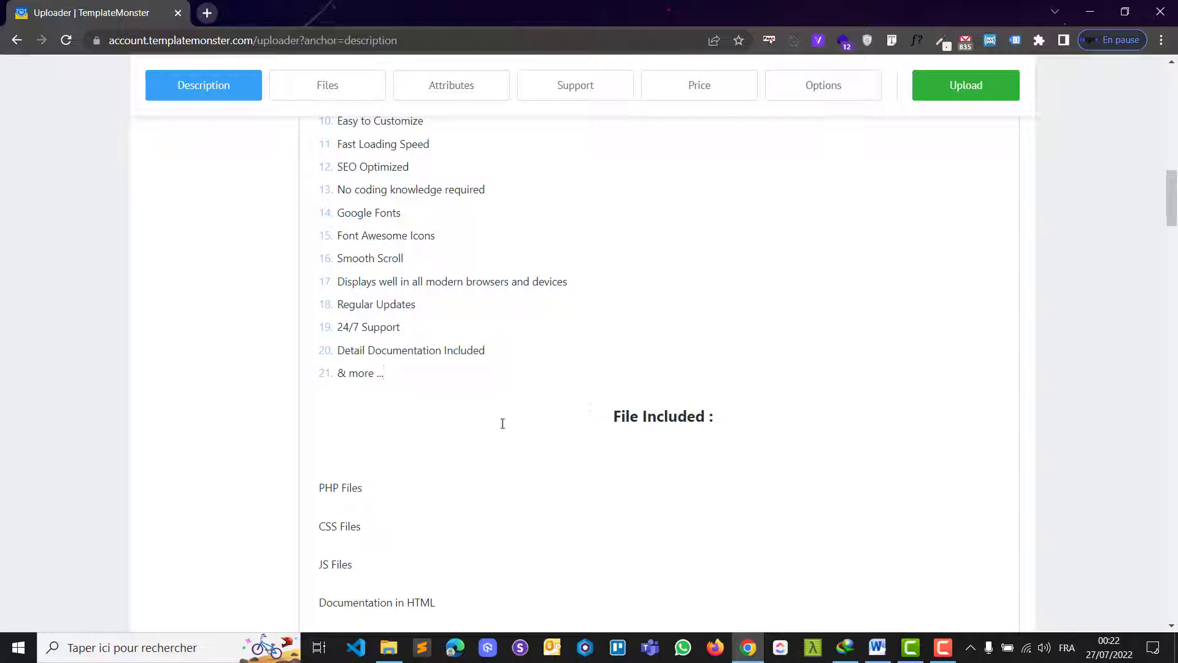
Step: Format the "Sources and Credits:" line in the Description as Heading 2
{"action": "left_click", "coordinate": [390, 468]}
{"action": "scroll", "coordinate": [477, 464], "scroll_direction": "down", "scroll_amount": 5}
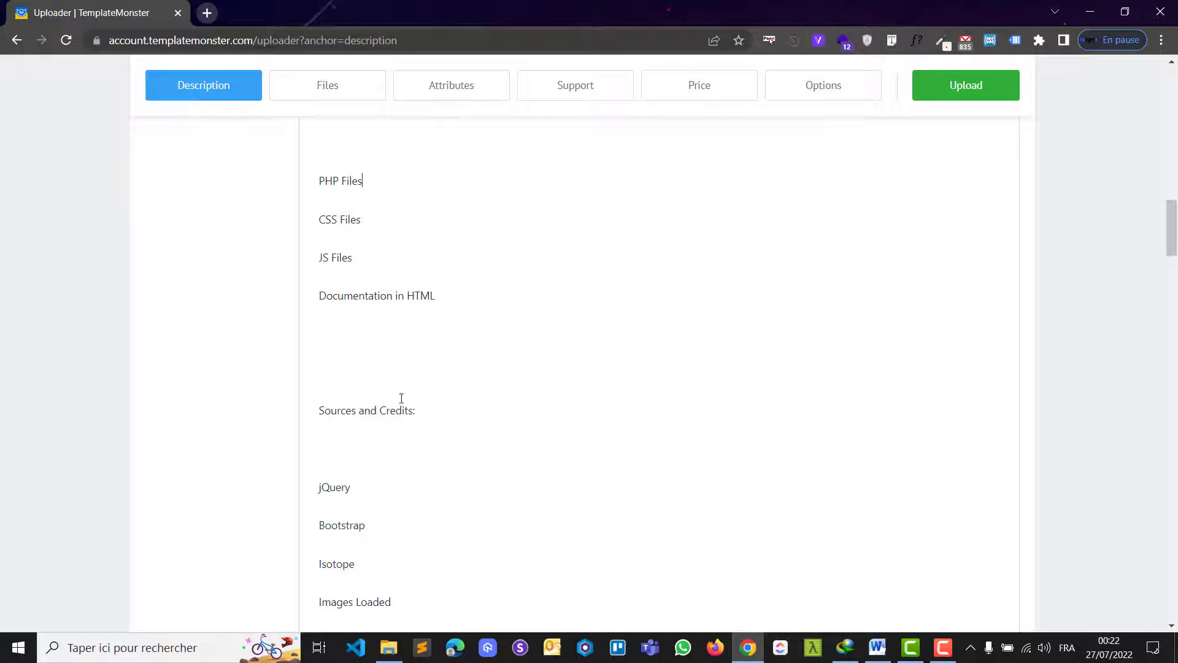
{"action": "left_click_drag", "start_coordinate": [434, 418], "coordinate": [252, 410]}
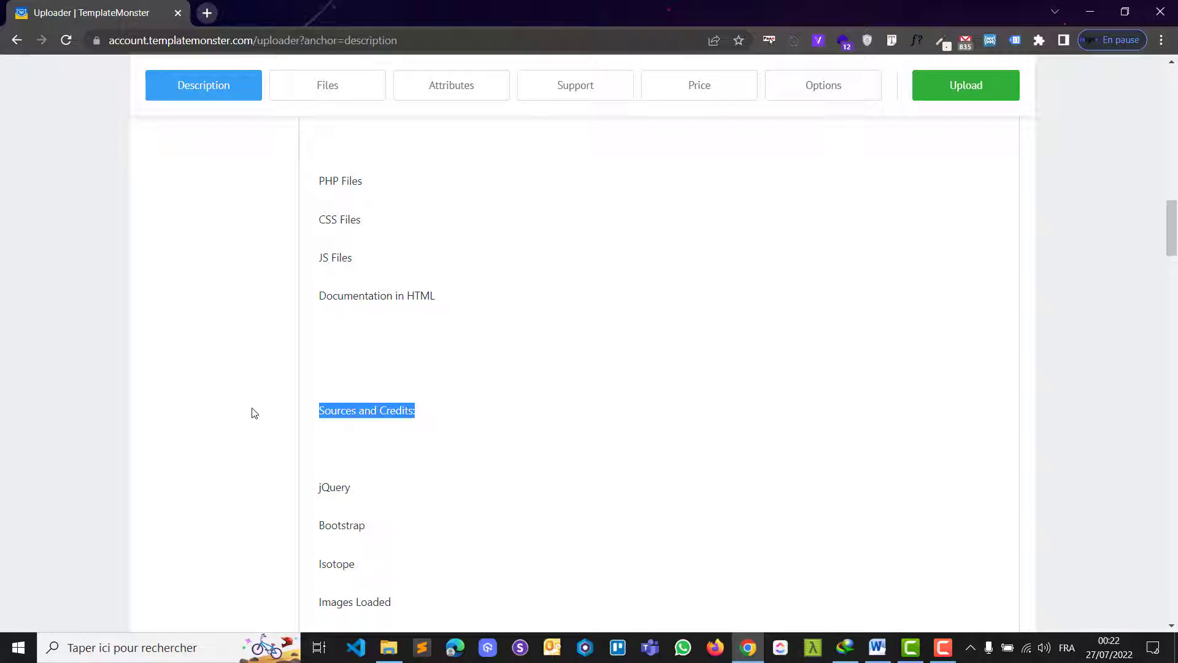
{"action": "scroll", "coordinate": [218, 324], "scroll_direction": "up", "scroll_amount": 15}
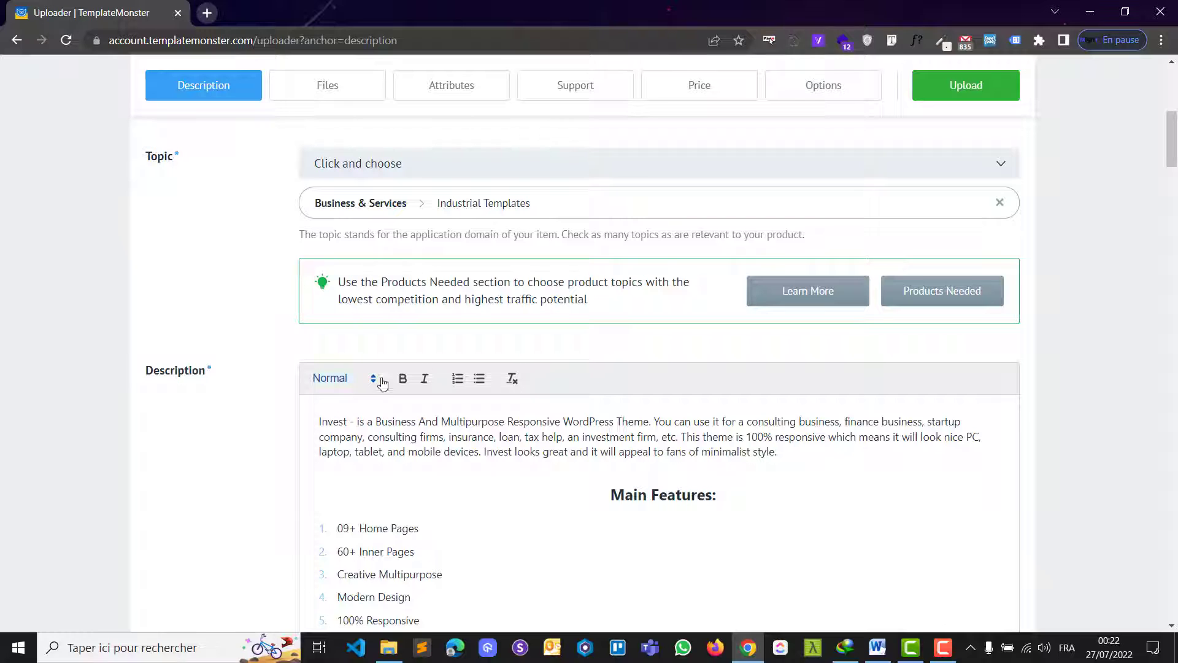
{"action": "left_click", "coordinate": [334, 379]}
{"action": "left_click", "coordinate": [340, 396]}
{"action": "scroll", "coordinate": [248, 434], "scroll_direction": "down", "scroll_amount": 10}
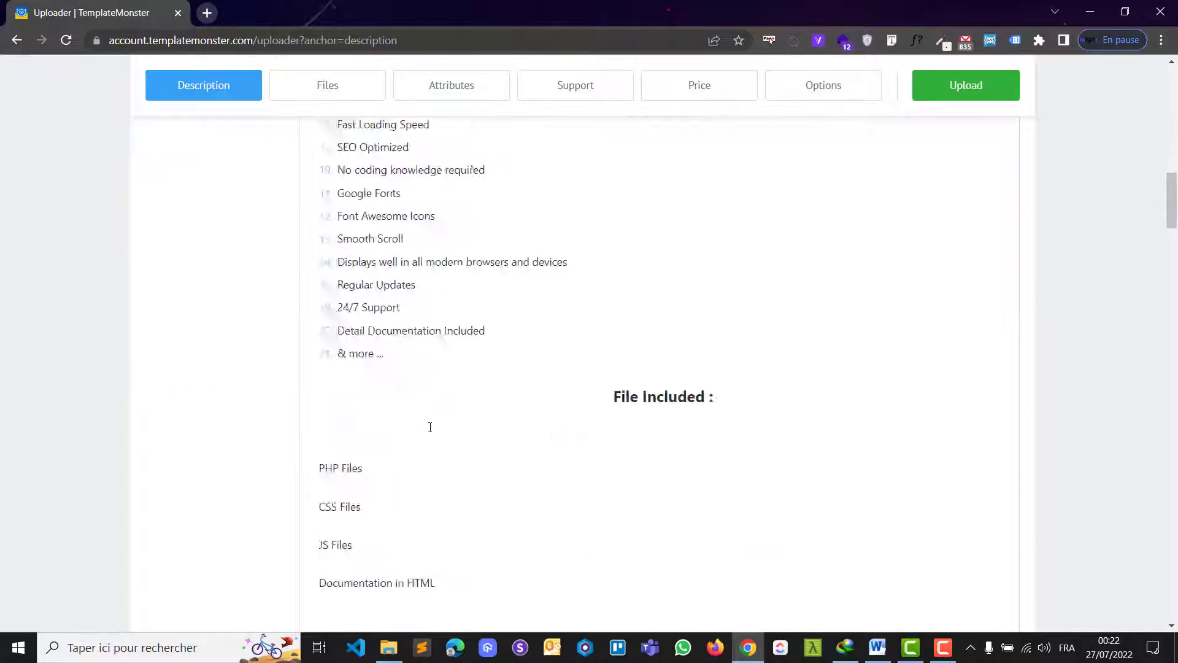
Step: Turn the lines from "PHP Files" to "Documentation in HTML" under "File Included :" into a numbered list
{"action": "left_click_drag", "start_coordinate": [452, 376], "coordinate": [320, 252]}
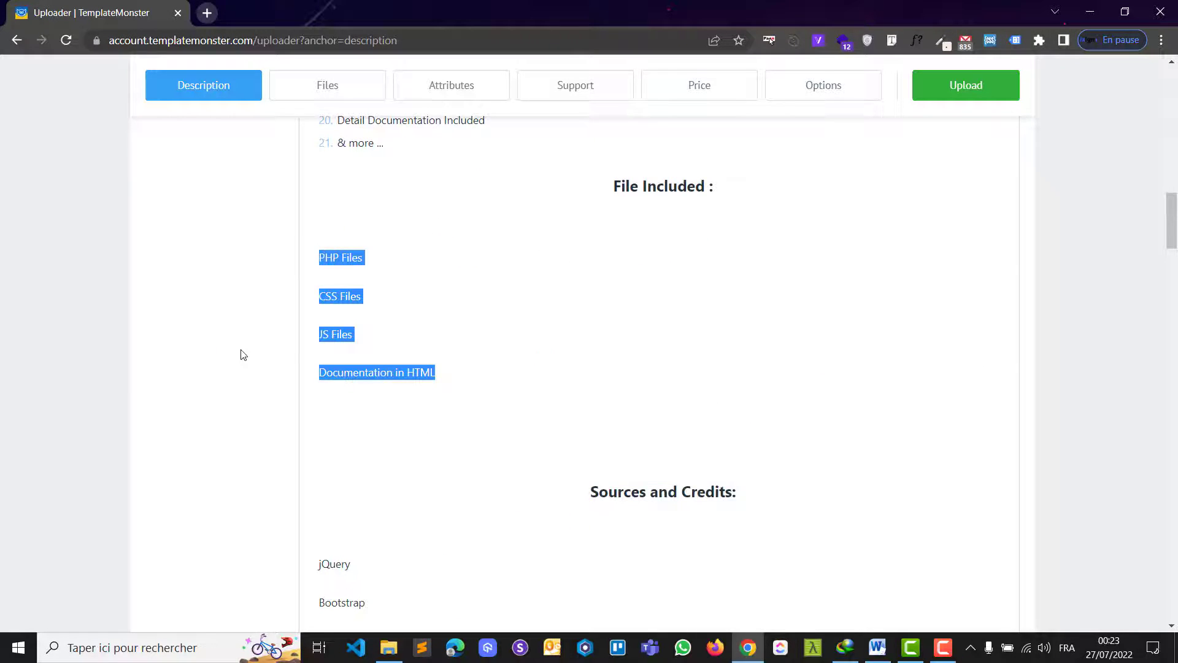
{"action": "scroll", "coordinate": [243, 354], "scroll_direction": "up", "scroll_amount": 12}
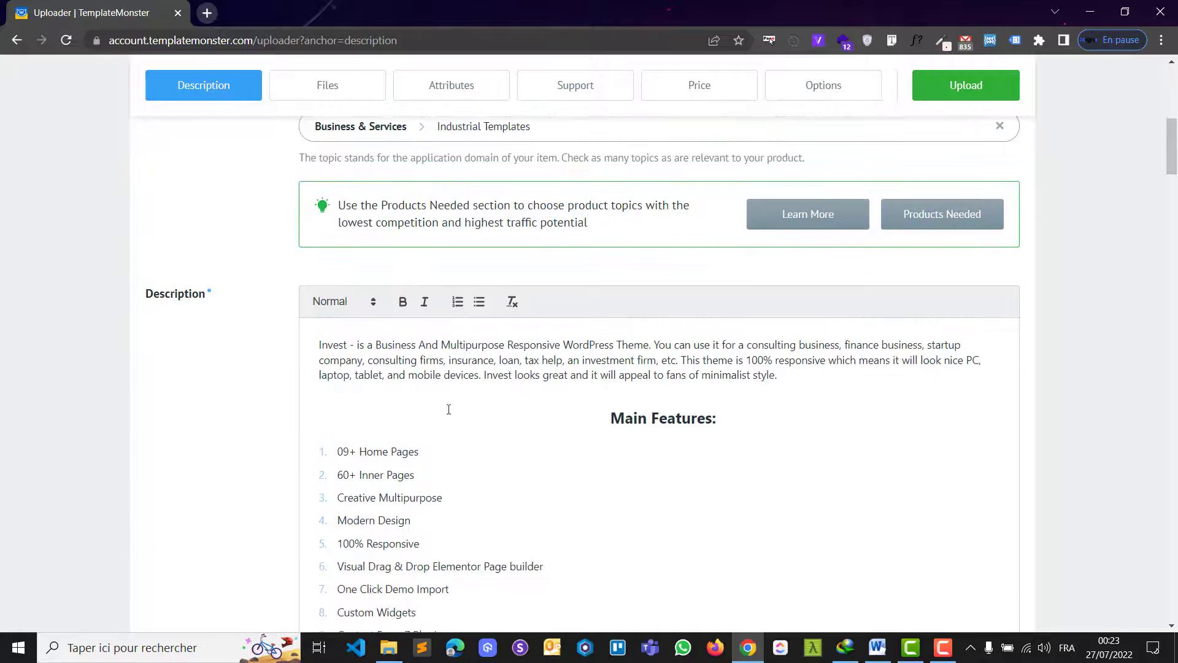
{"action": "scroll", "coordinate": [518, 442], "scroll_direction": "down", "scroll_amount": 10}
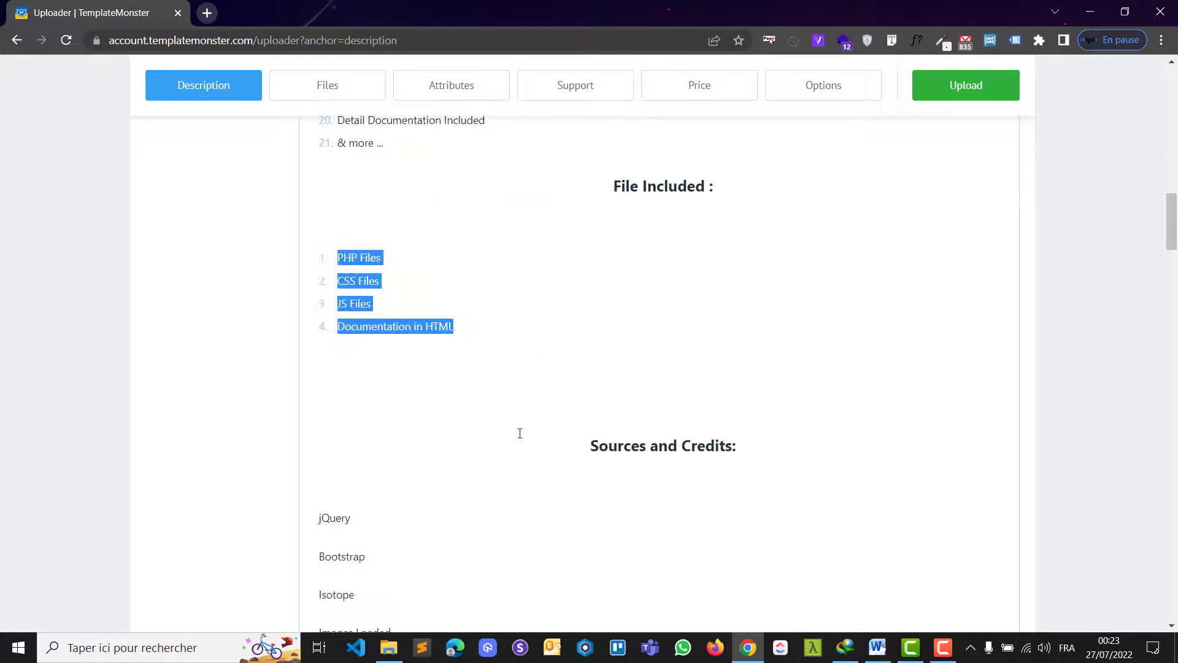
{"action": "scroll", "coordinate": [421, 332], "scroll_direction": "up", "scroll_amount": 5}
{"action": "scroll", "coordinate": [516, 321], "scroll_direction": "down", "scroll_amount": 6}
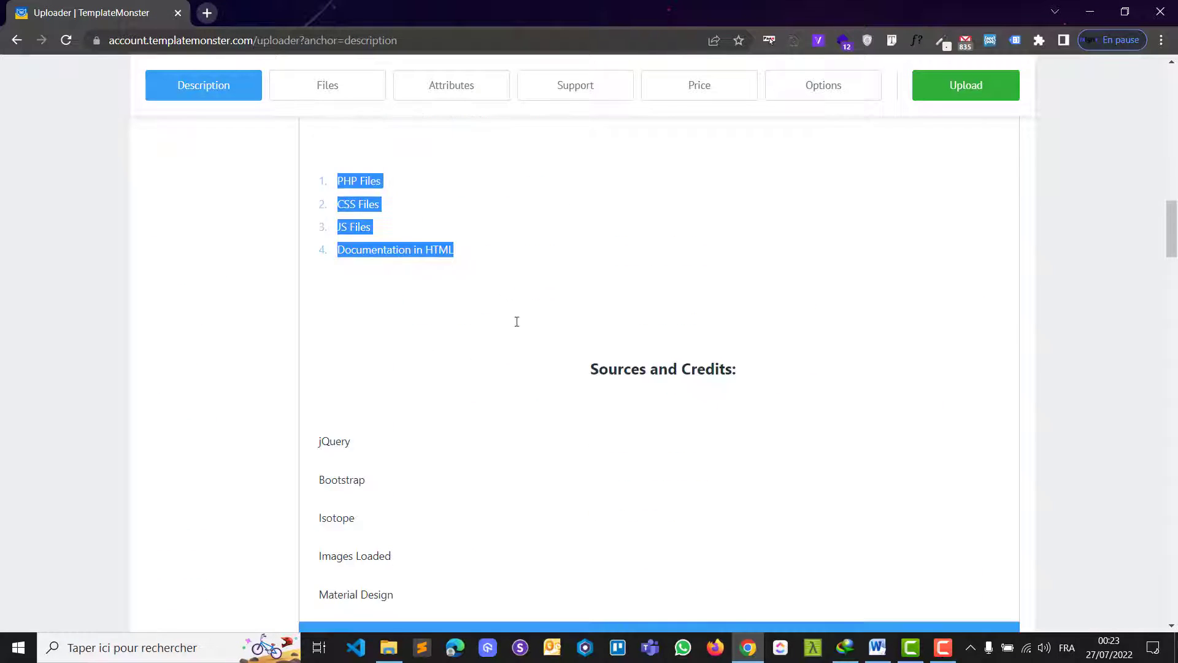
Step: Turn the lines from "jQuery" to "Material Design" under "Sources and Credits:" into a numbered list
{"action": "scroll", "coordinate": [510, 402], "scroll_direction": "down", "scroll_amount": 4}
{"action": "left_click_drag", "start_coordinate": [396, 366], "coordinate": [300, 211]}
{"action": "scroll", "coordinate": [368, 368], "scroll_direction": "up", "scroll_amount": 6}
{"action": "scroll", "coordinate": [380, 393], "scroll_direction": "up", "scroll_amount": 9}
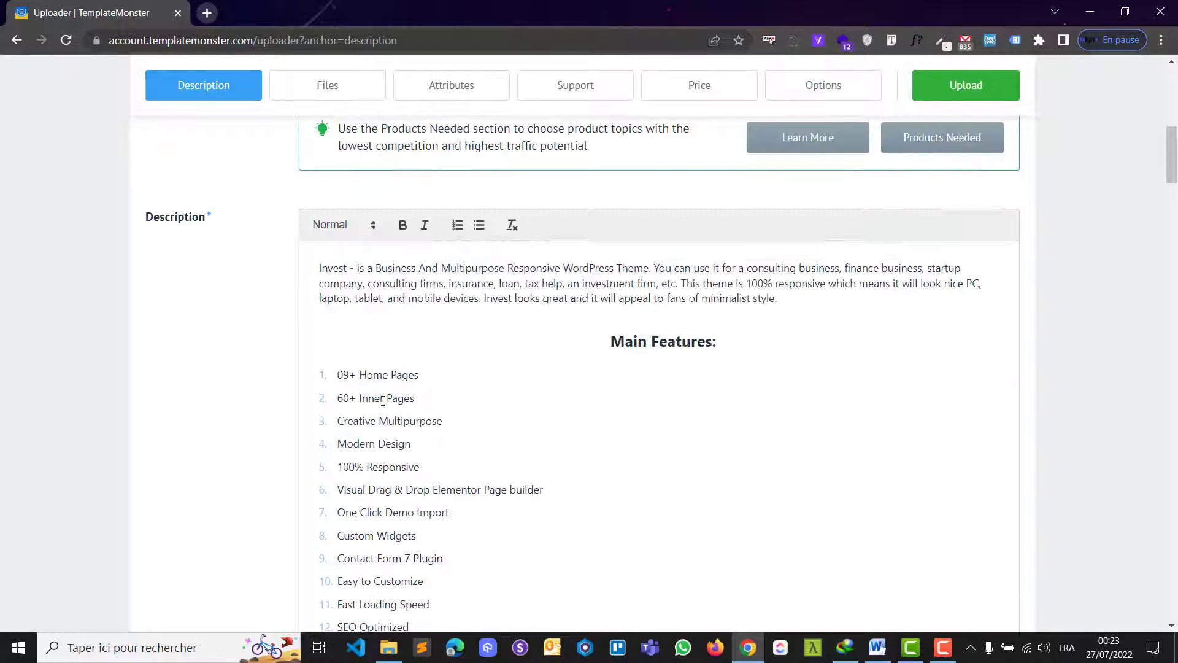
{"action": "scroll", "coordinate": [473, 423], "scroll_direction": "down", "scroll_amount": 12}
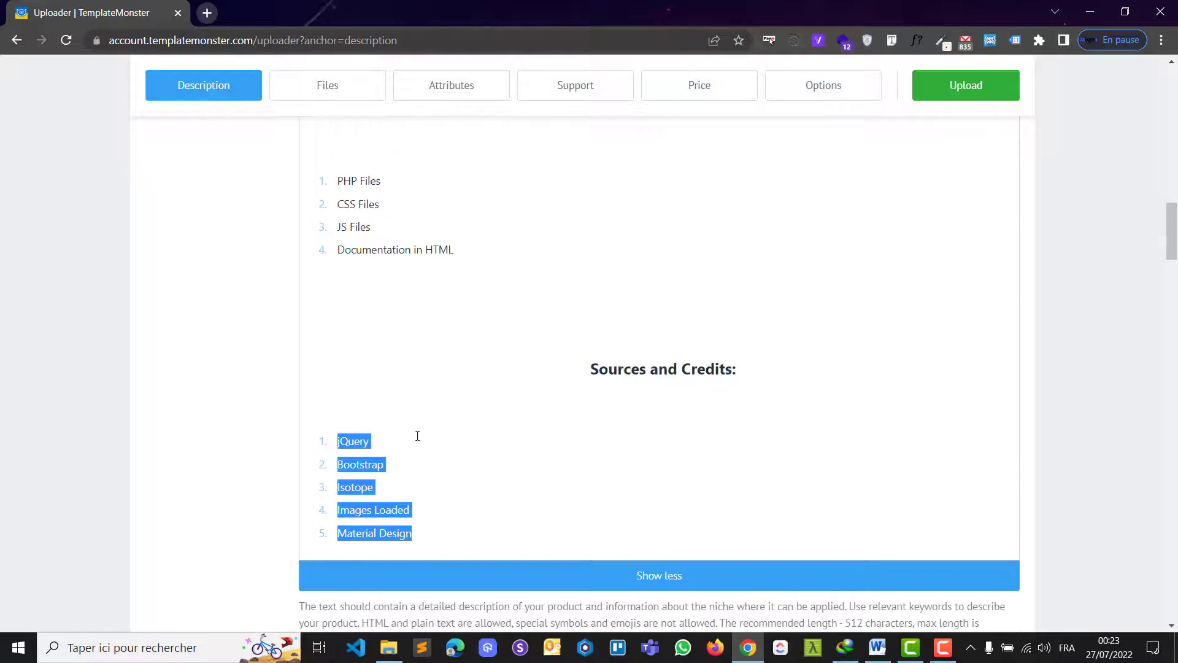
{"action": "scroll", "coordinate": [422, 484], "scroll_direction": "down", "scroll_amount": 2}
{"action": "left_click", "coordinate": [456, 382]}
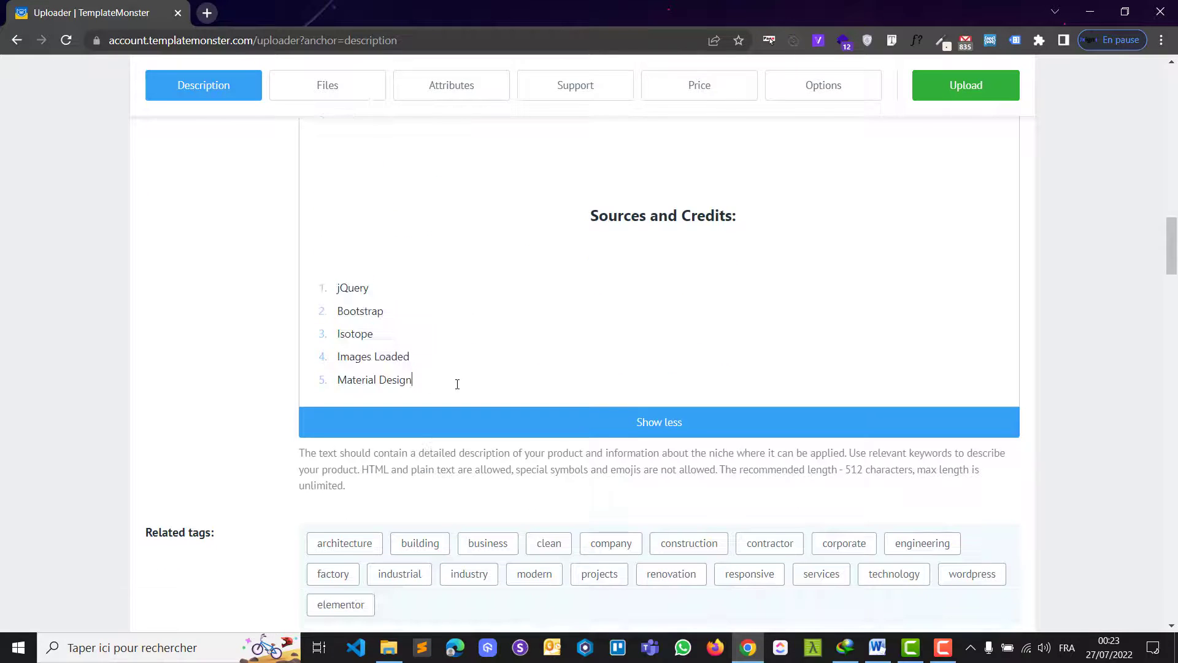
Step: Copy the remaining text from "Ionicons" through "Pexels" from the Word document into the Description below the "Material Design" item
{"action": "left_click", "coordinate": [878, 647]}
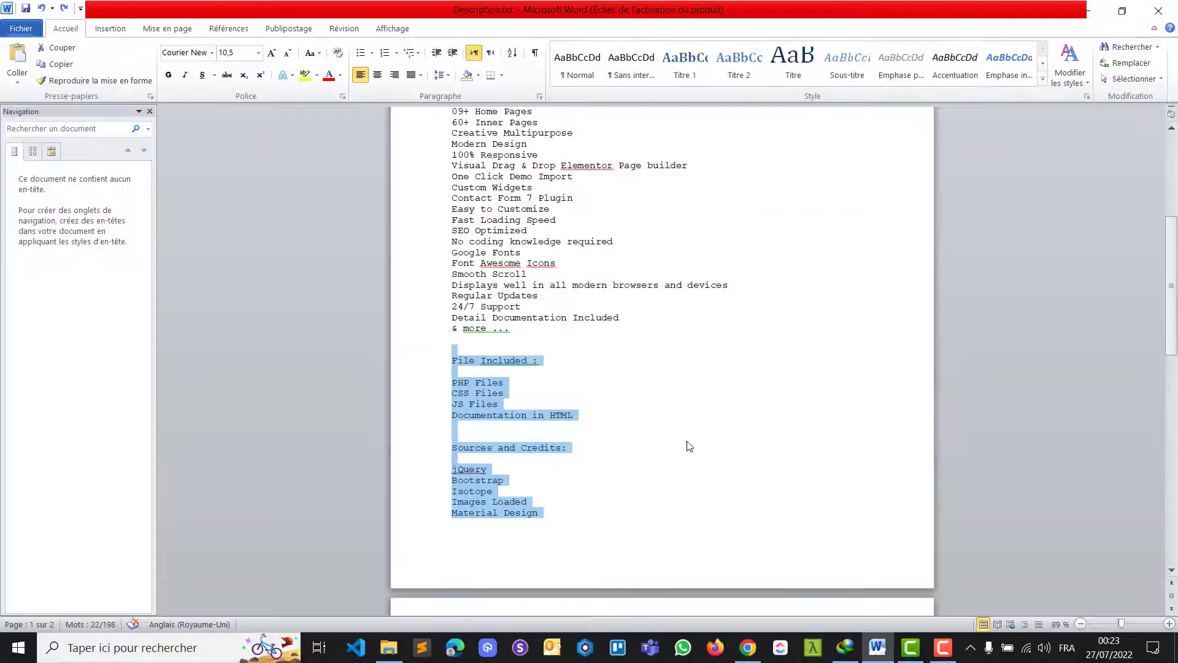
{"action": "scroll", "coordinate": [650, 452], "scroll_direction": "down", "scroll_amount": 6}
{"action": "scroll", "coordinate": [480, 508], "scroll_direction": "down", "scroll_amount": 3}
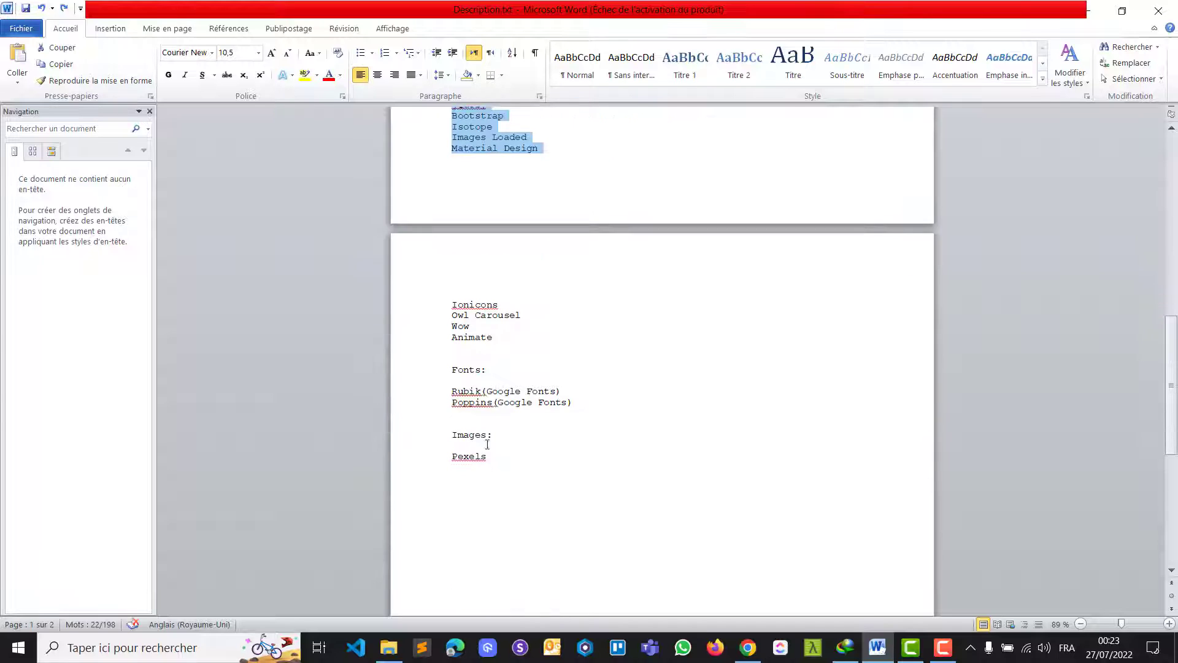
{"action": "left_click_drag", "start_coordinate": [487, 457], "coordinate": [421, 310]}
{"action": "left_click", "coordinate": [1091, 10]}
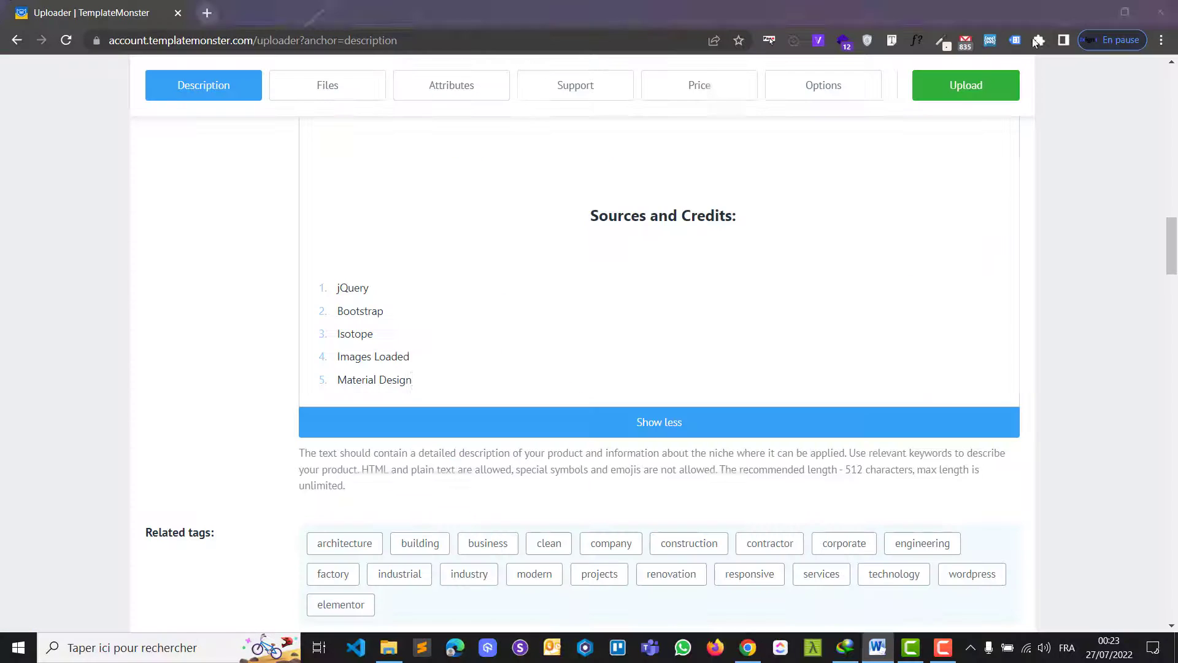
{"action": "scroll", "coordinate": [533, 209], "scroll_direction": "down", "scroll_amount": 4}
{"action": "key", "text": "Return"}
{"action": "scroll", "coordinate": [533, 210], "scroll_direction": "up", "scroll_amount": 20}
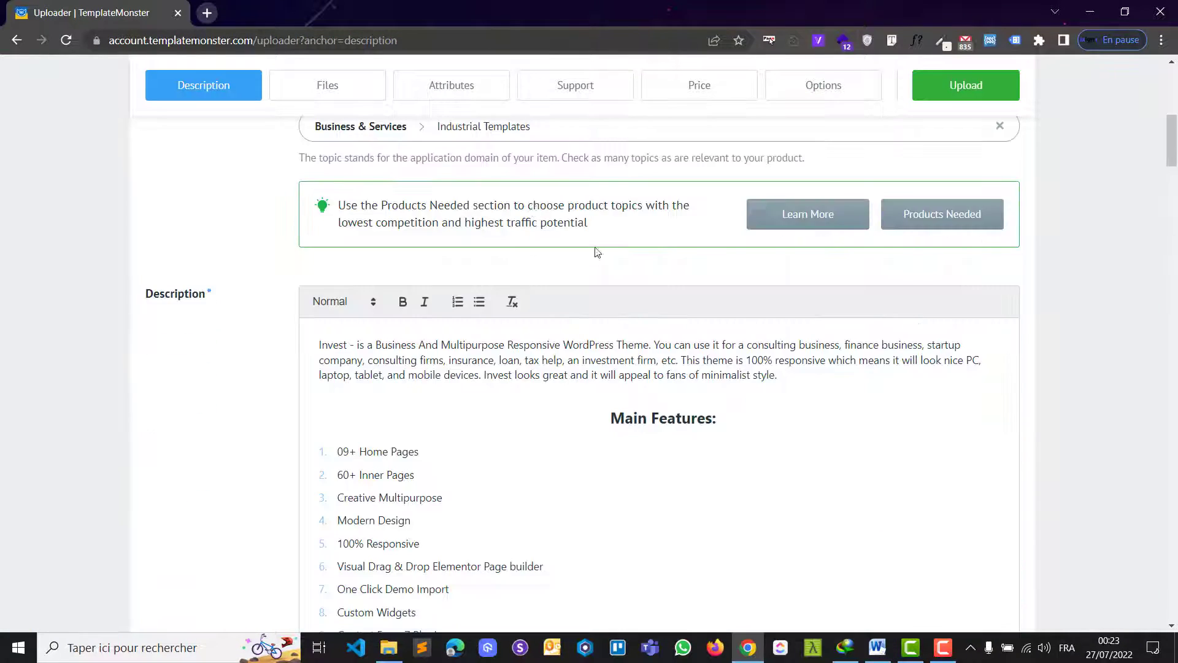
{"action": "scroll", "coordinate": [660, 450], "scroll_direction": "down", "scroll_amount": 12}
{"action": "scroll", "coordinate": [660, 450], "scroll_direction": "down", "scroll_amount": 7}
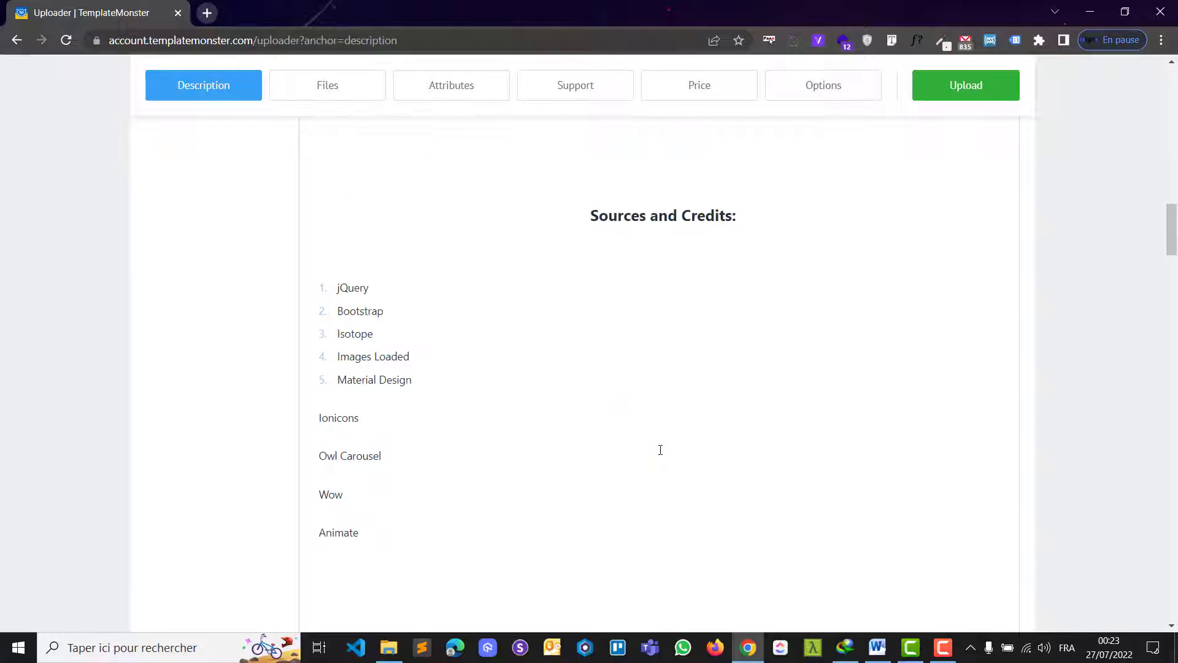
Step: Remove the empty lines directly below and above the "Sources and Credits:" heading in the Description
{"action": "scroll", "coordinate": [658, 442], "scroll_direction": "up", "scroll_amount": 7}
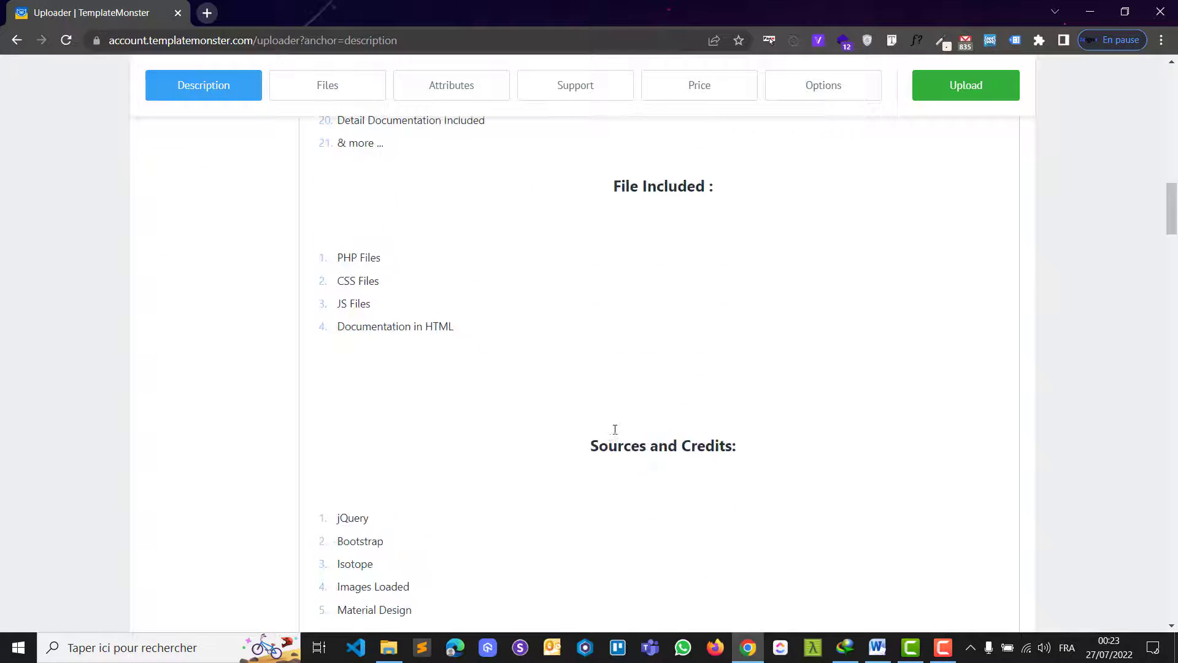
{"action": "left_click", "coordinate": [427, 482]}
{"action": "key", "text": "BackSpace"}
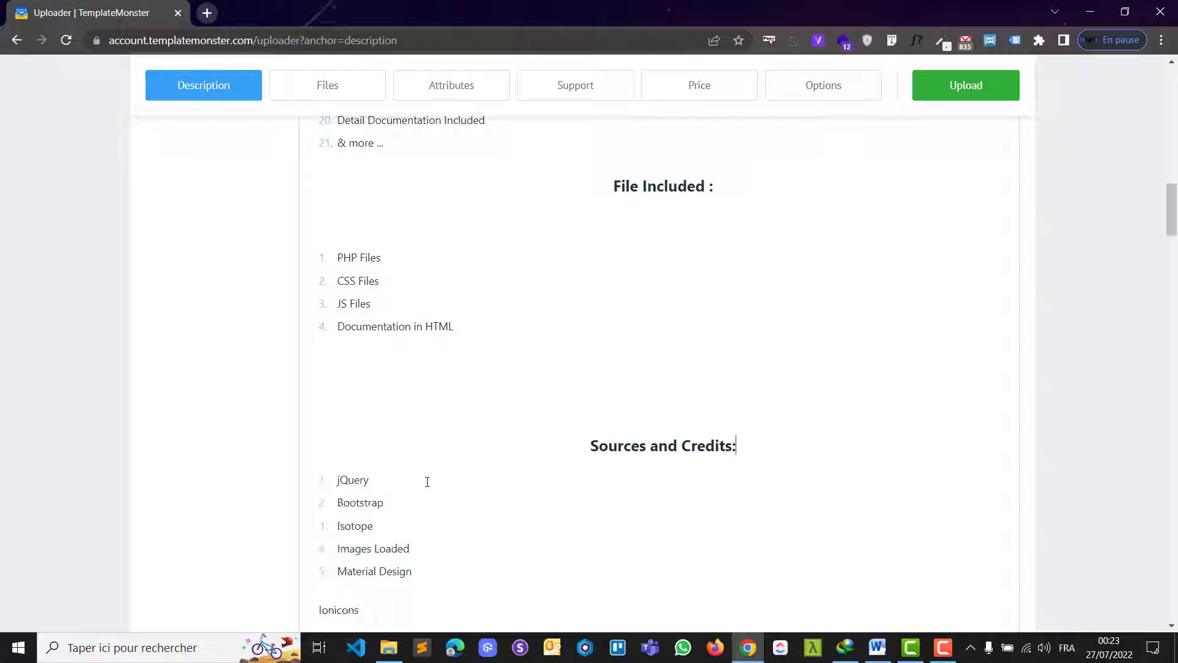
{"action": "left_click", "coordinate": [420, 401]}
{"action": "key", "text": "BackSpace"}
{"action": "key", "text": "BackSpace"}
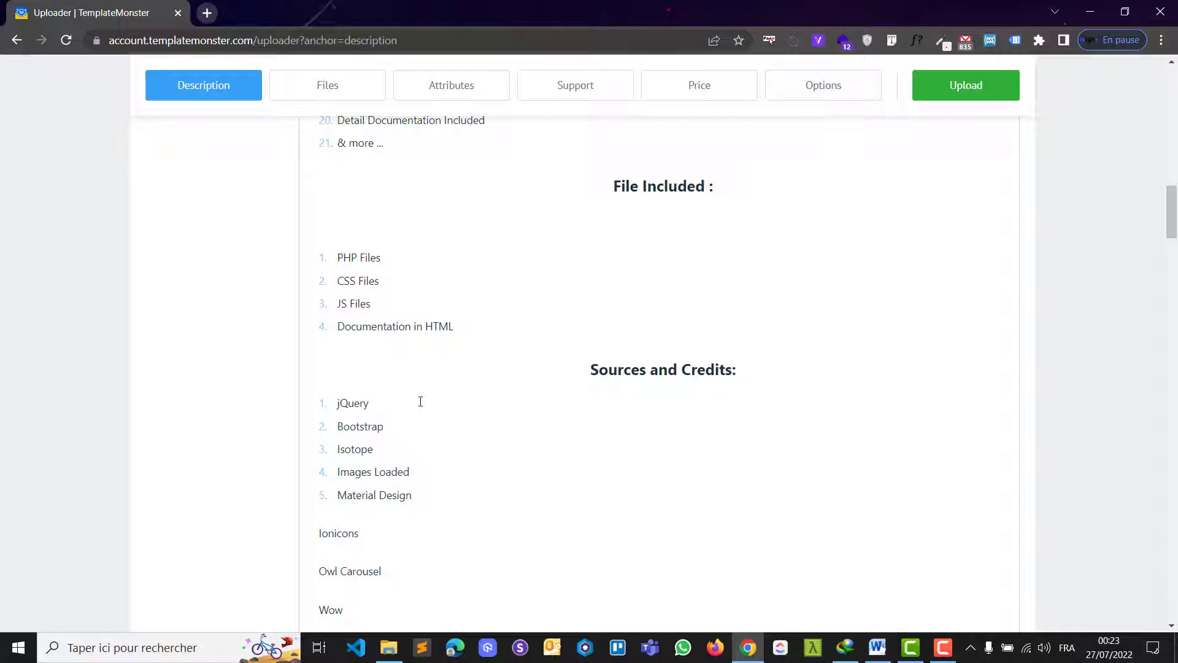
Step: Add the "Ionicons", "Owl Carousel", "Wow" and "Animate" lines to the numbered list under "Sources and Credits:" as items 6 to 9
{"action": "scroll", "coordinate": [420, 401], "scroll_direction": "down", "scroll_amount": 5}
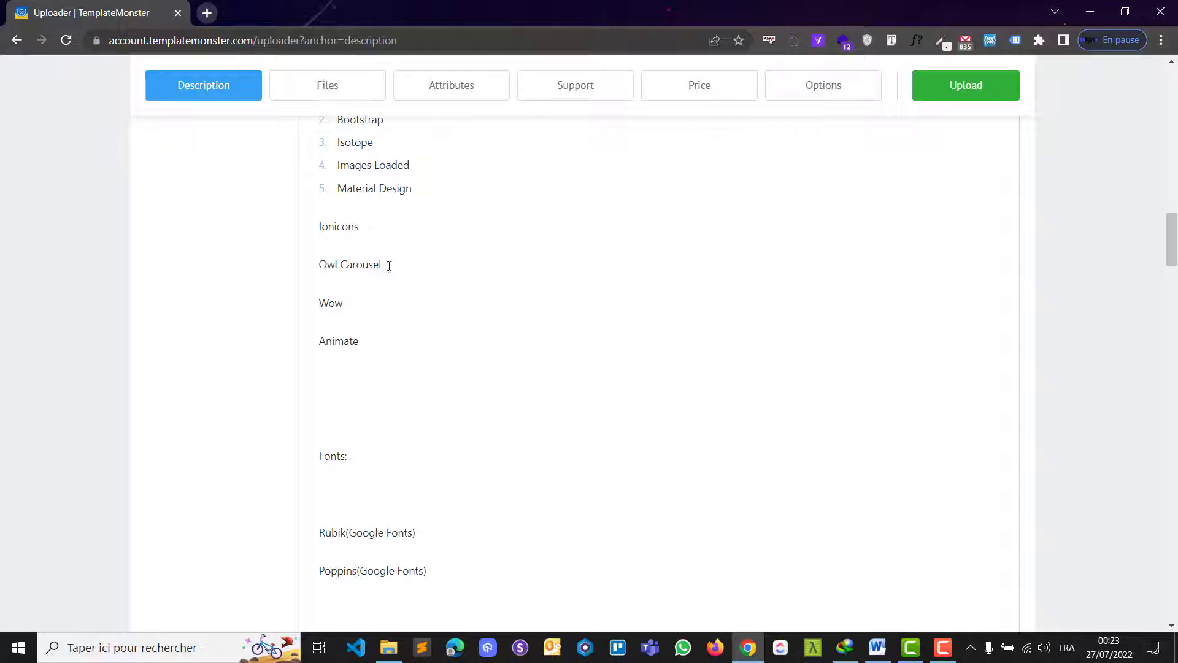
{"action": "scroll", "coordinate": [348, 315], "scroll_direction": "up", "scroll_amount": 1}
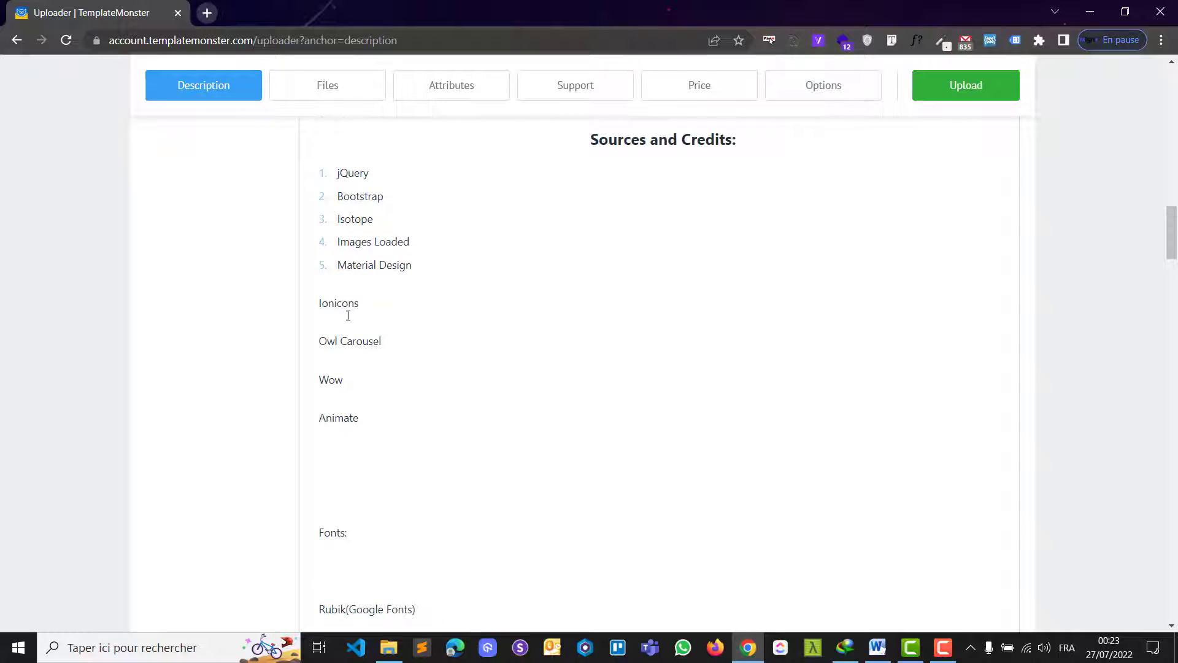
{"action": "key", "text": "BackSpace"}
{"action": "key", "text": "Return"}
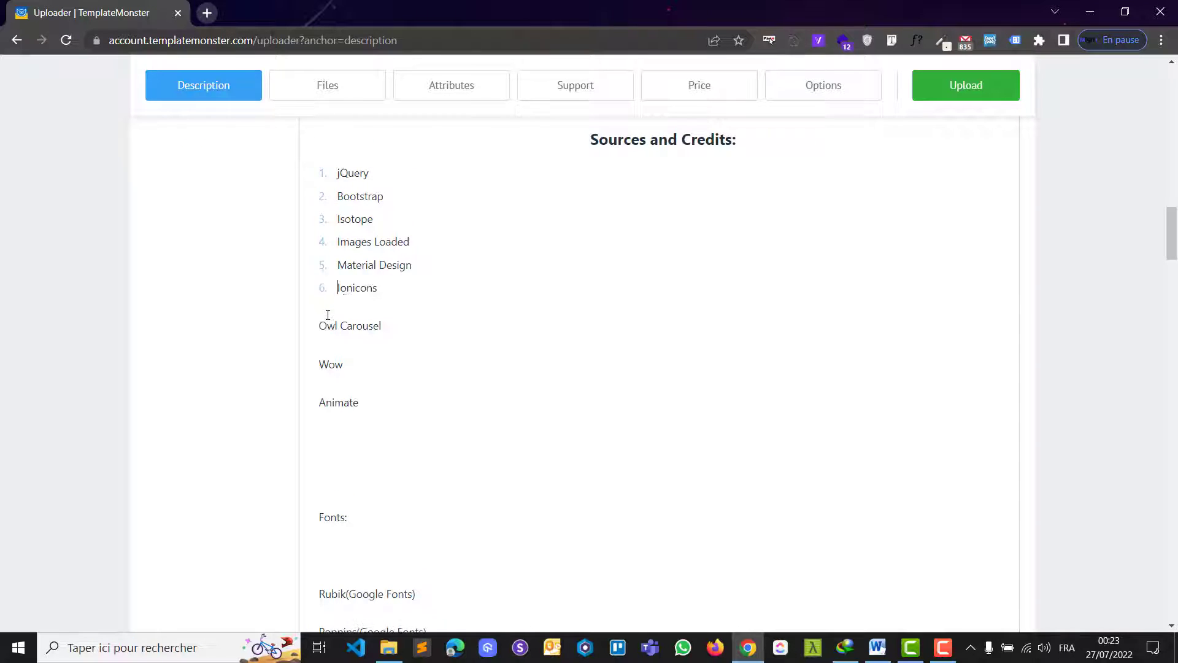
{"action": "key", "text": "BackSpace"}
{"action": "key", "text": "Return"}
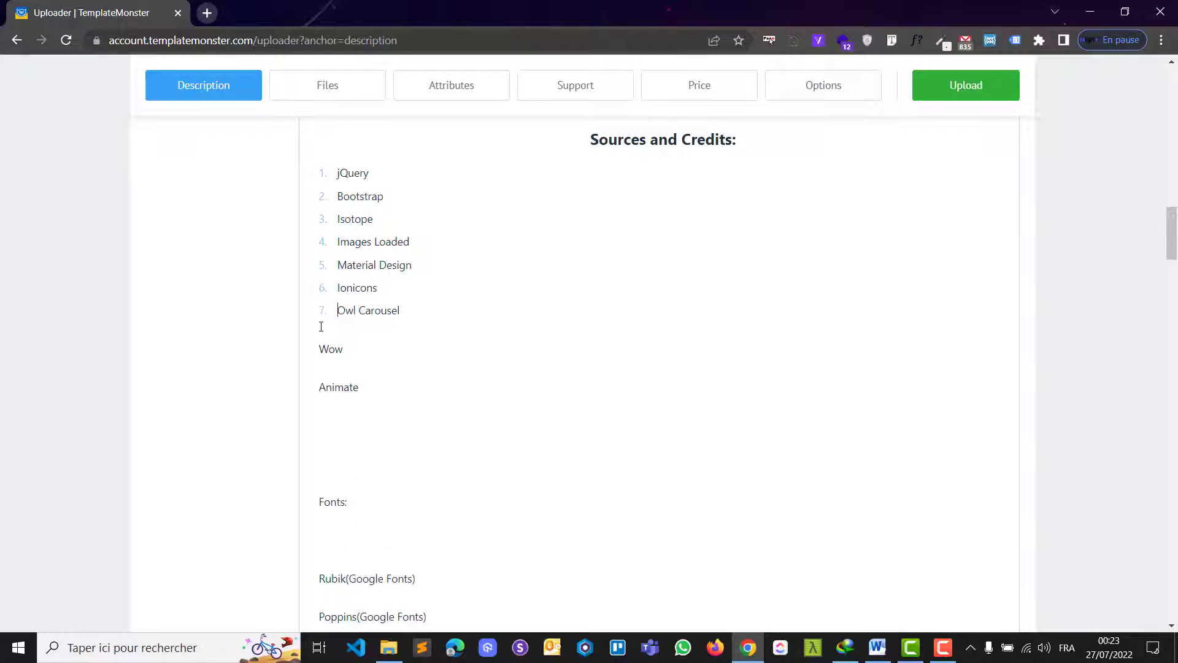
{"action": "key", "text": "BackSpace"}
{"action": "key", "text": "Return"}
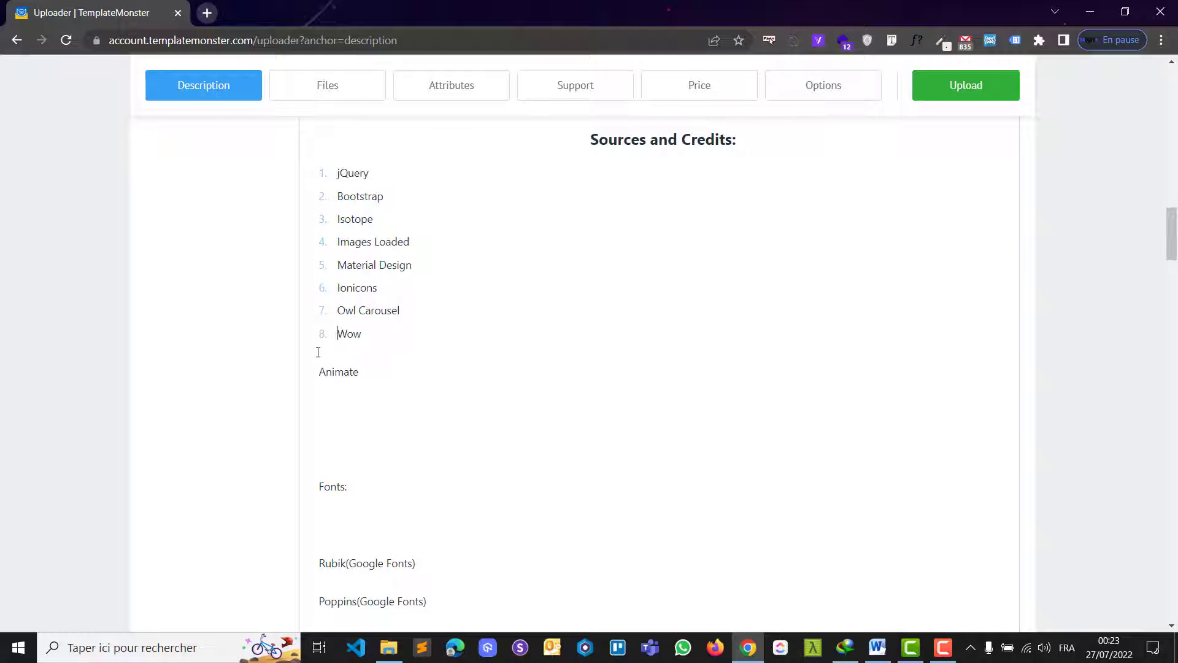
{"action": "key", "text": "BackSpace"}
{"action": "key", "text": "Return"}
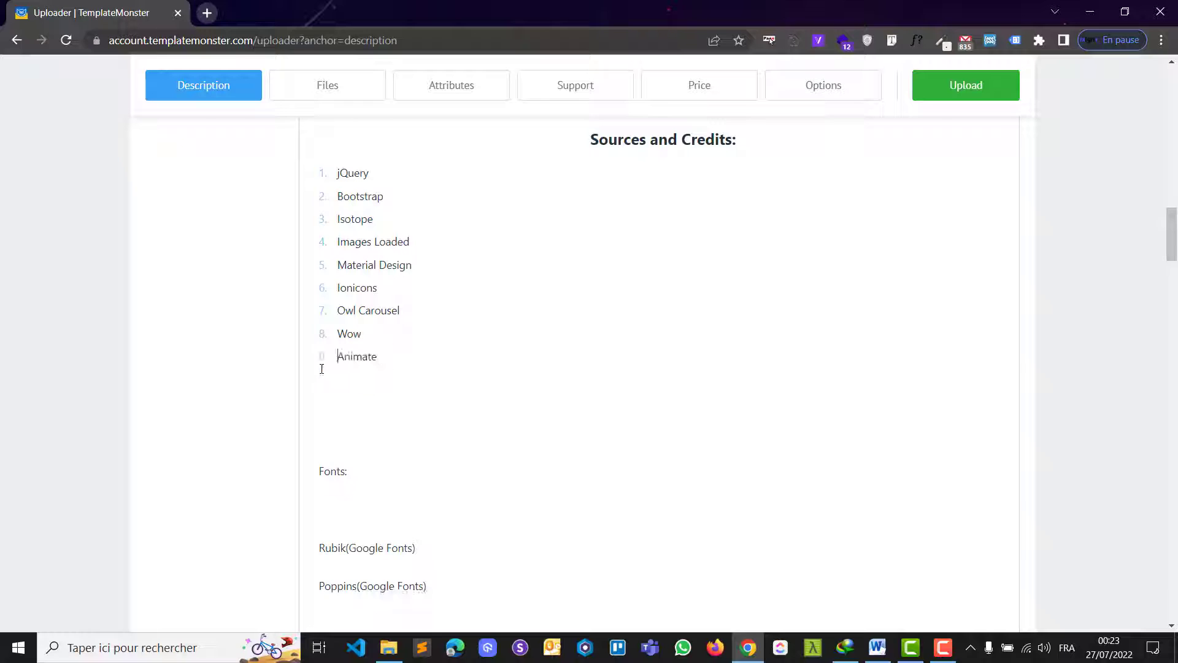
Step: Format the "Fonts:" line in the Description as Heading 2 and remove the empty lines above it
{"action": "left_click_drag", "start_coordinate": [358, 468], "coordinate": [282, 464]}
{"action": "scroll", "coordinate": [187, 260], "scroll_direction": "up", "scroll_amount": 15}
{"action": "left_click", "coordinate": [369, 225]}
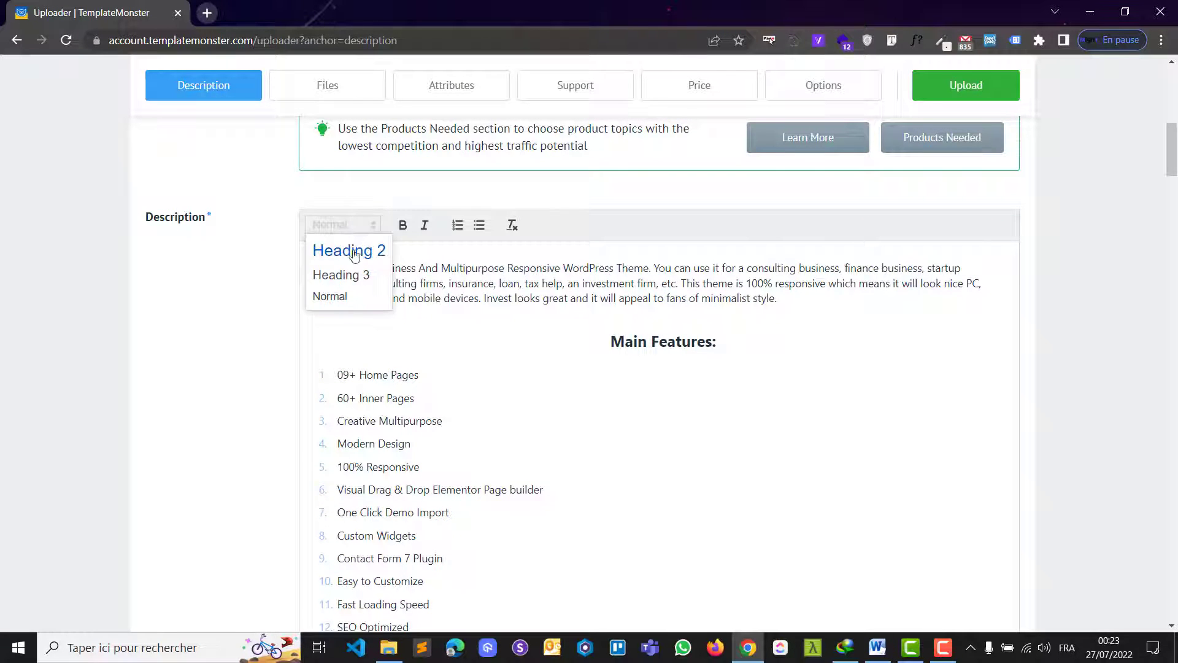
{"action": "left_click", "coordinate": [354, 255]}
{"action": "scroll", "coordinate": [333, 373], "scroll_direction": "down", "scroll_amount": 15}
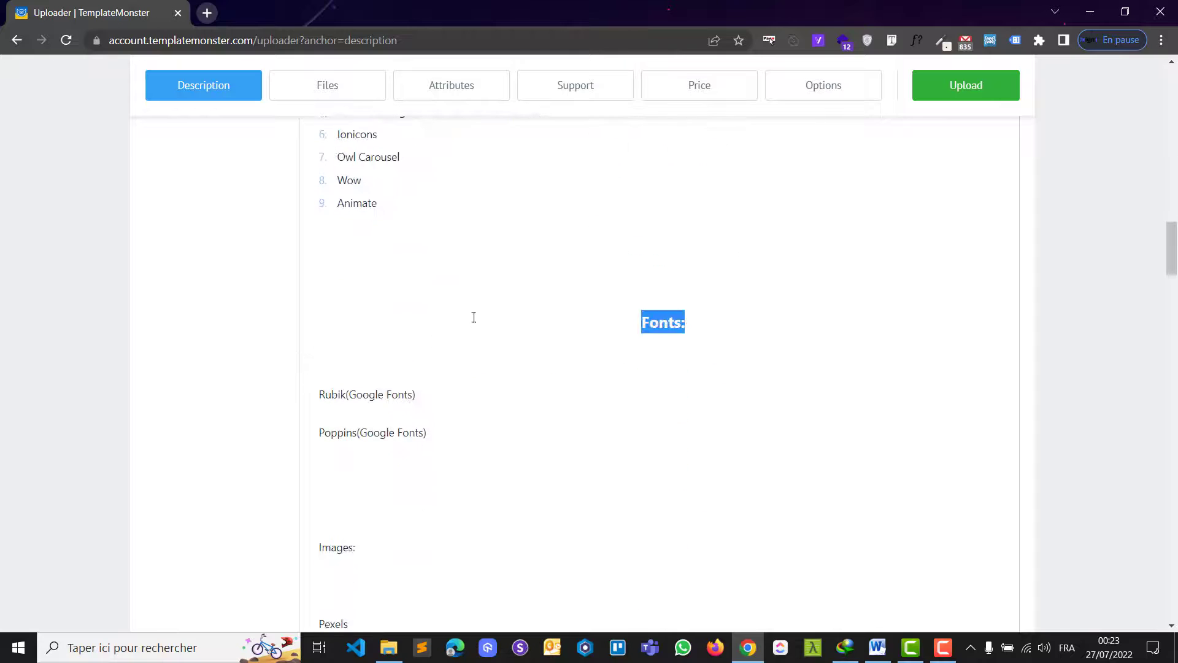
{"action": "left_click", "coordinate": [459, 275]}
{"action": "key", "text": "BackSpace"}
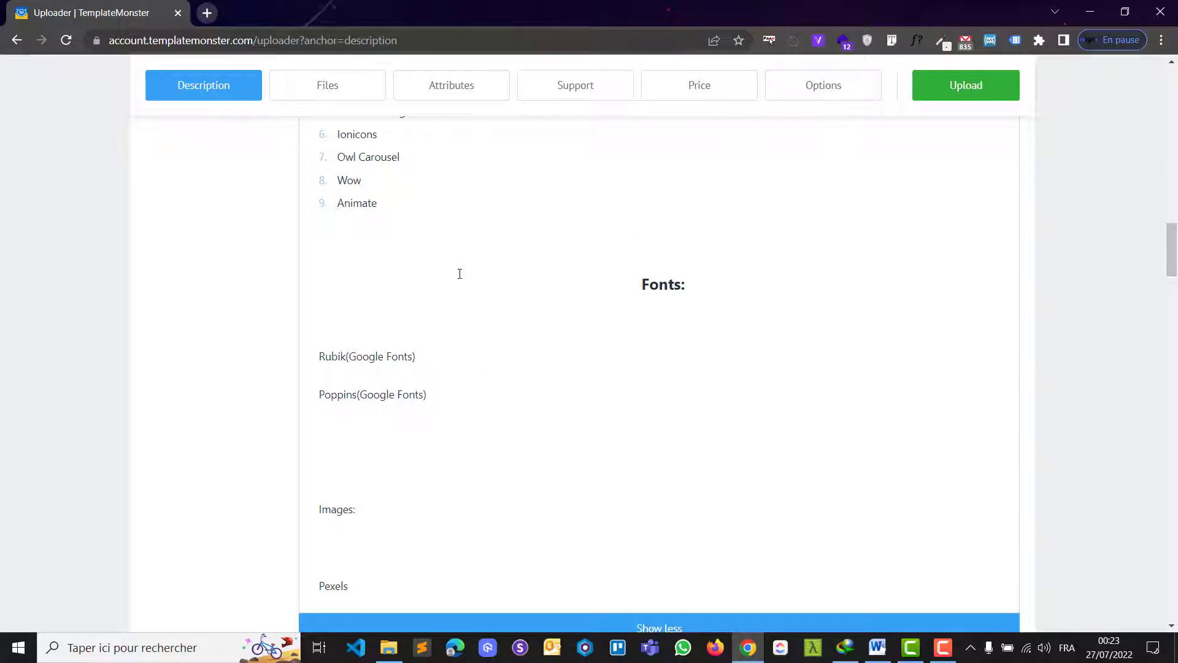
{"action": "key", "text": "BackSpace"}
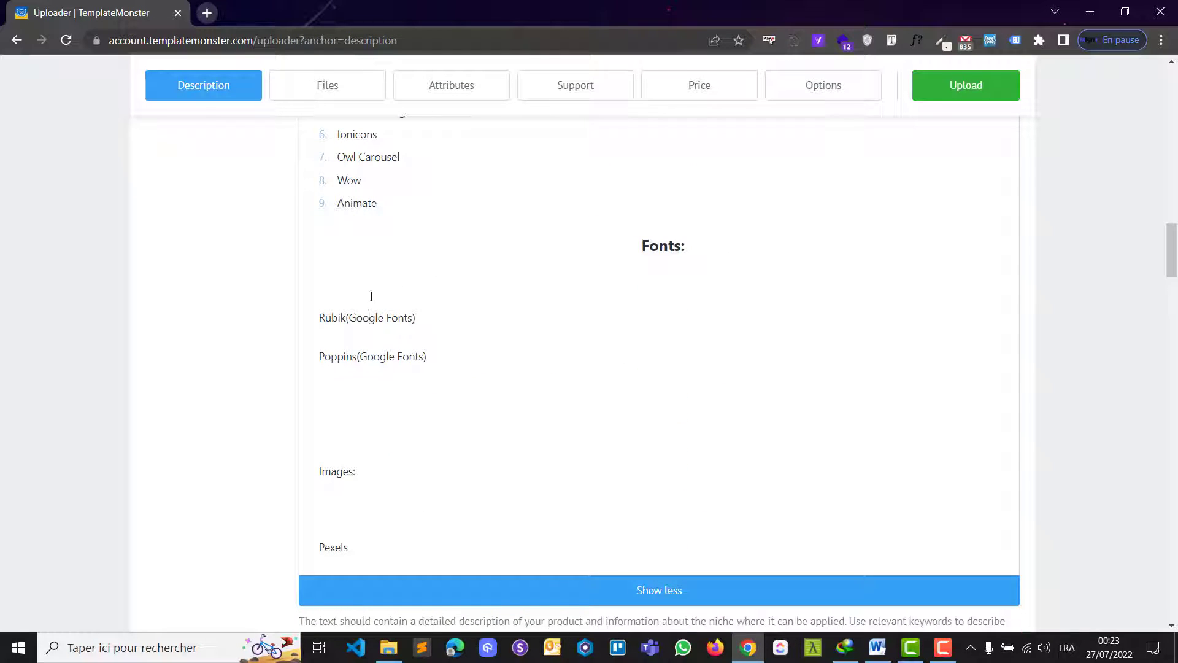
Step: Make the "Rubik(Google Fonts)" and "Poppins(Google Fonts)" lines a numbered list and remove the empty line below the "Fonts:" heading
{"action": "left_click_drag", "start_coordinate": [448, 360], "coordinate": [294, 308]}
{"action": "scroll", "coordinate": [231, 326], "scroll_direction": "up", "scroll_amount": 12}
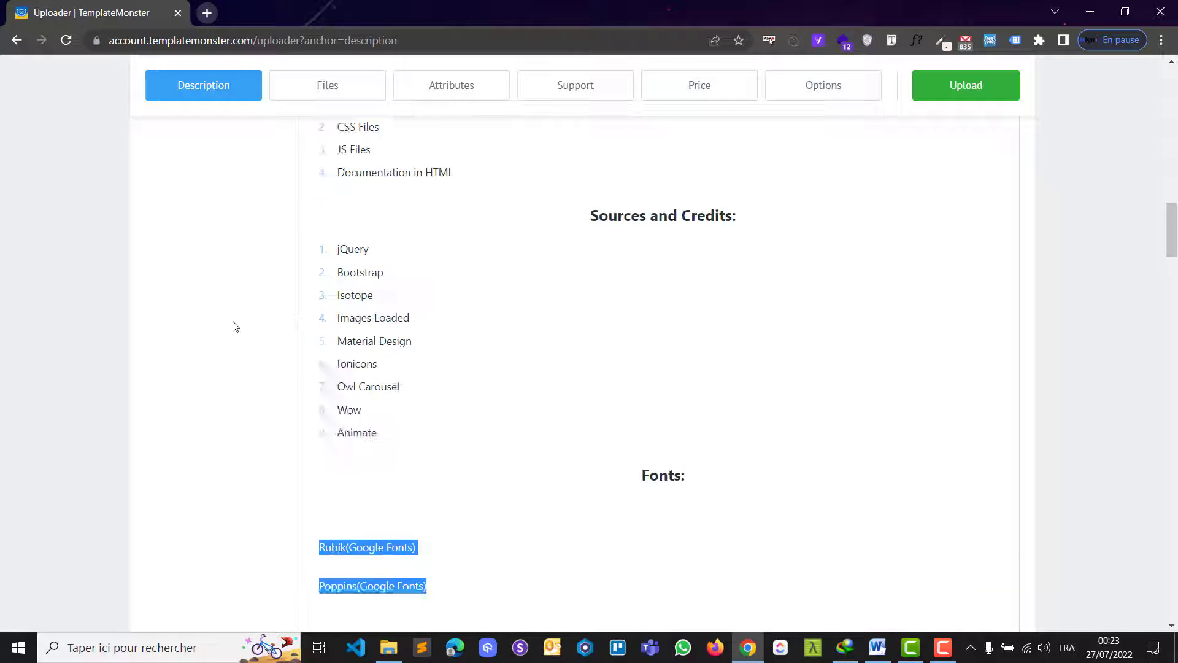
{"action": "scroll", "coordinate": [276, 310], "scroll_direction": "up", "scroll_amount": 9}
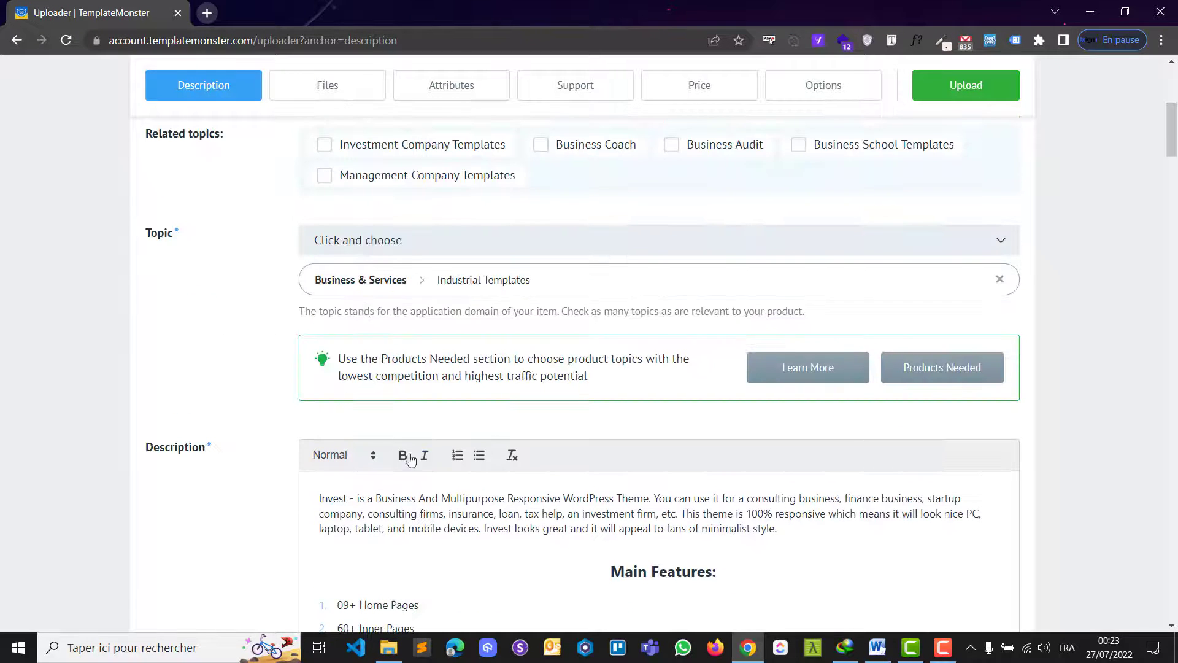
{"action": "scroll", "coordinate": [384, 400], "scroll_direction": "down", "scroll_amount": 4}
{"action": "scroll", "coordinate": [384, 400], "scroll_direction": "down", "scroll_amount": 15}
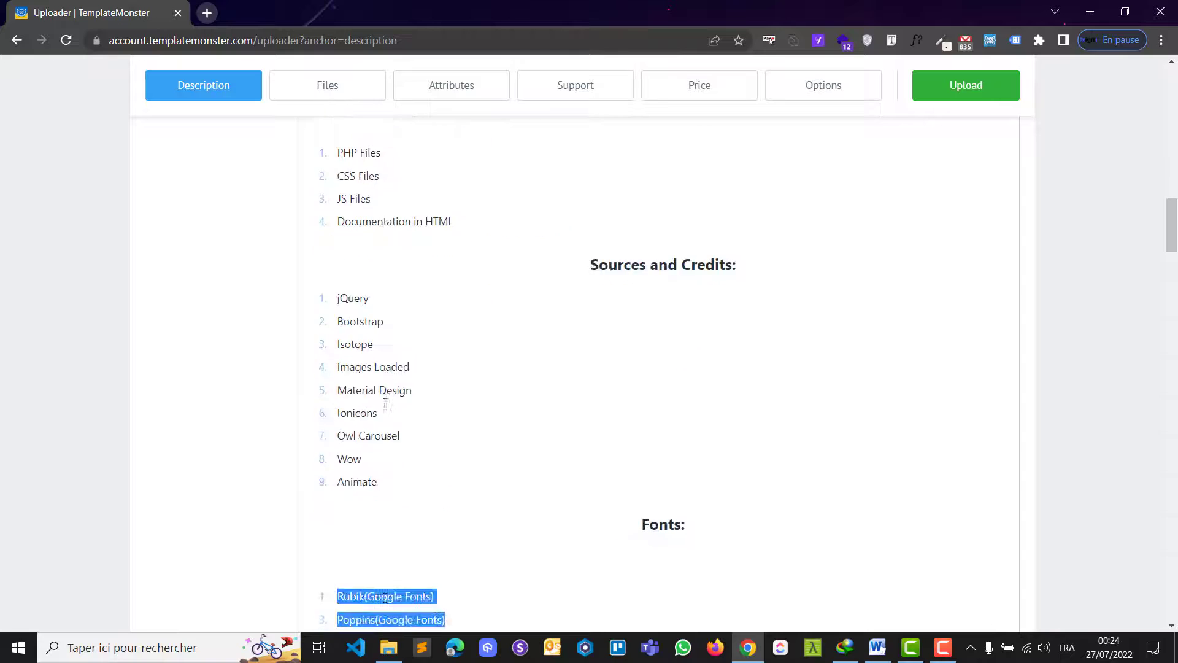
{"action": "left_click", "coordinate": [390, 371]}
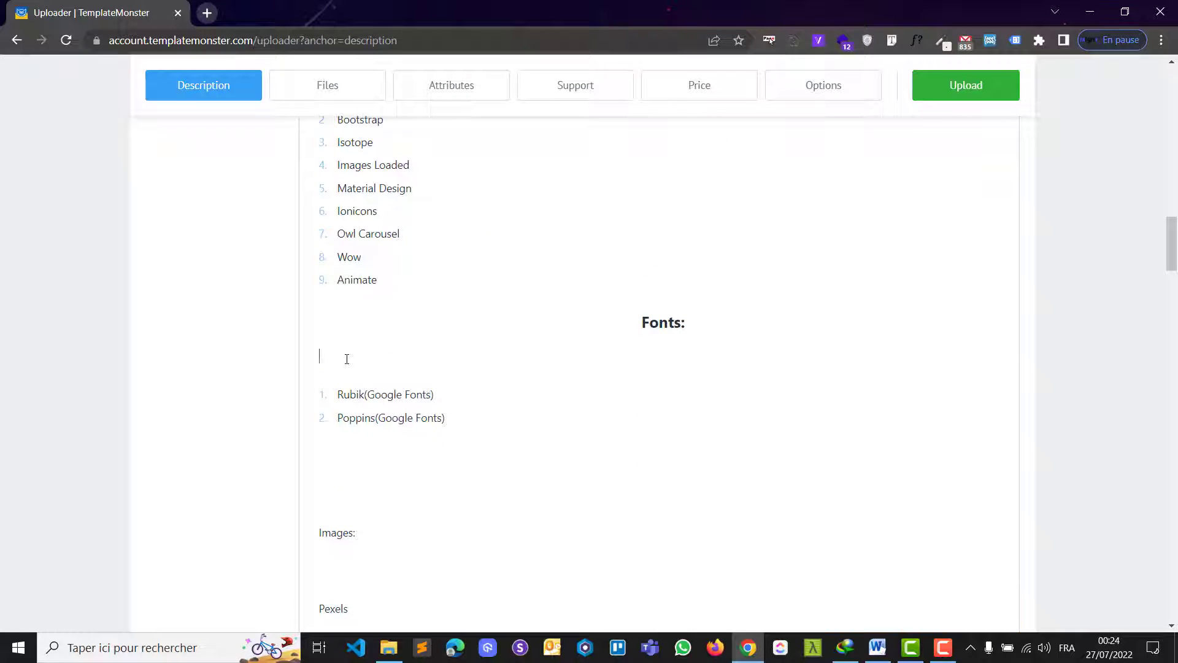
{"action": "key", "text": "BackSpace"}
Step: Format the "Images:" line in the Description as Heading 2
{"action": "scroll", "coordinate": [366, 384], "scroll_direction": "down", "scroll_amount": 3}
{"action": "left_click_drag", "start_coordinate": [357, 341], "coordinate": [266, 345]}
{"action": "scroll", "coordinate": [242, 318], "scroll_direction": "up", "scroll_amount": 5}
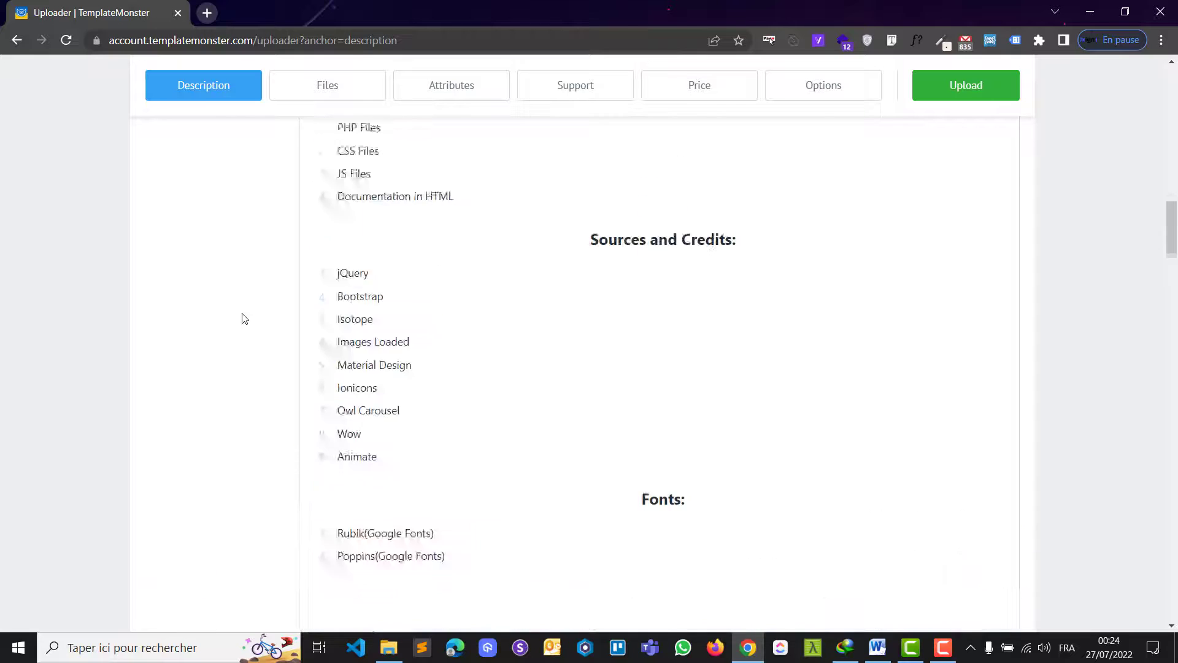
{"action": "scroll", "coordinate": [242, 319], "scroll_direction": "up", "scroll_amount": 20}
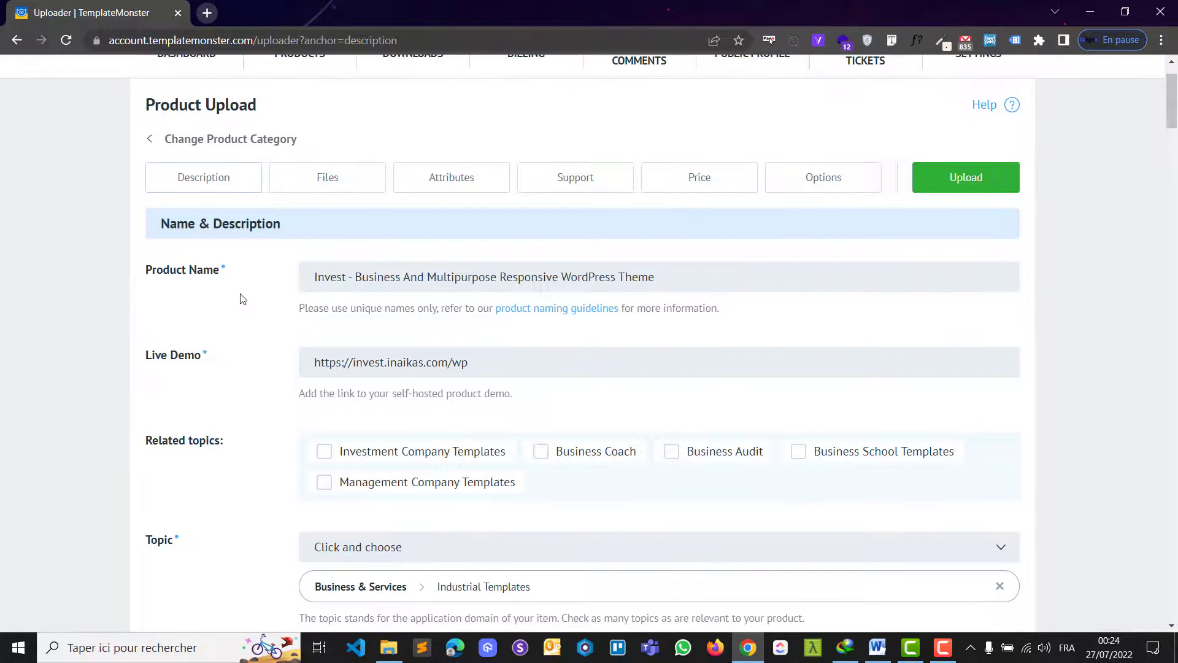
{"action": "scroll", "coordinate": [254, 330], "scroll_direction": "down", "scroll_amount": 10}
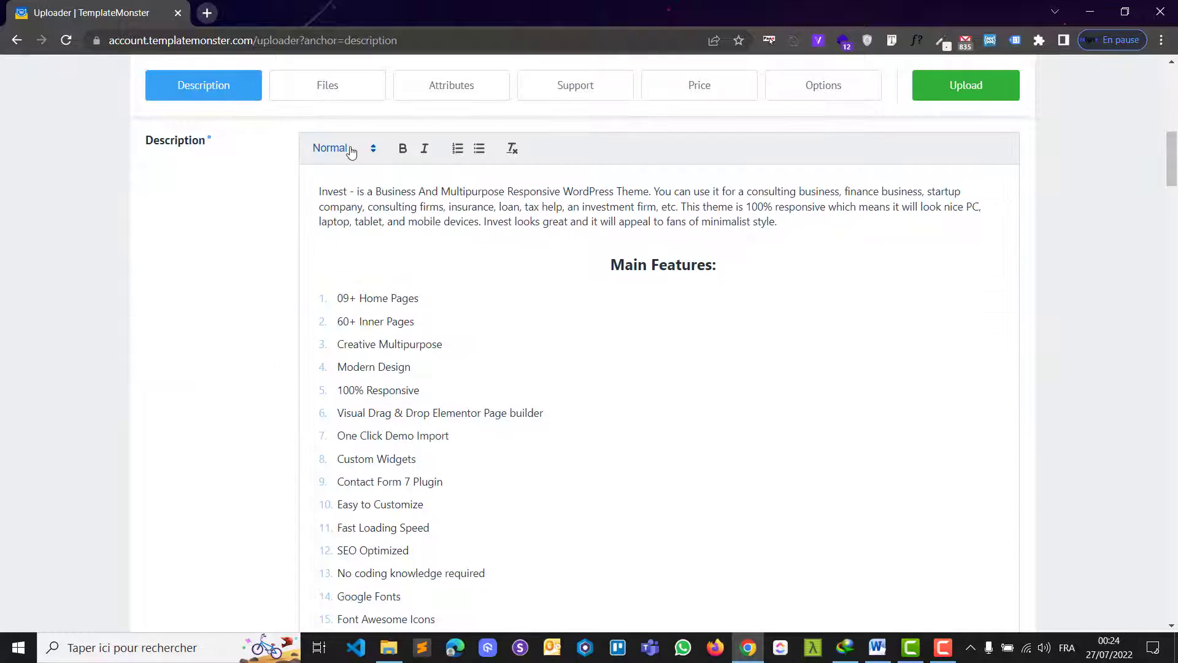
{"action": "left_click", "coordinate": [347, 149]}
{"action": "left_click", "coordinate": [347, 172]}
{"action": "scroll", "coordinate": [501, 329], "scroll_direction": "down", "scroll_amount": 15}
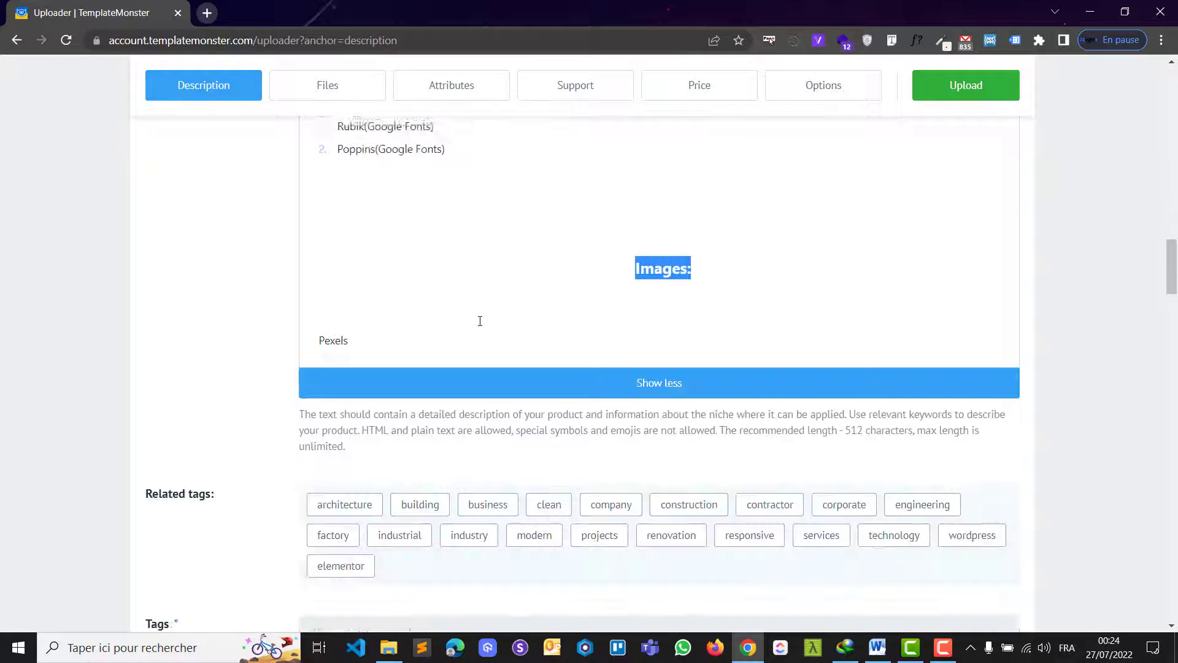
Step: Make the "Pexels" line in the Description a numbered list and remove the empty line below the "Images:" heading
{"action": "left_click_drag", "start_coordinate": [375, 264], "coordinate": [237, 283]}
{"action": "scroll", "coordinate": [239, 284], "scroll_direction": "up", "scroll_amount": 10}
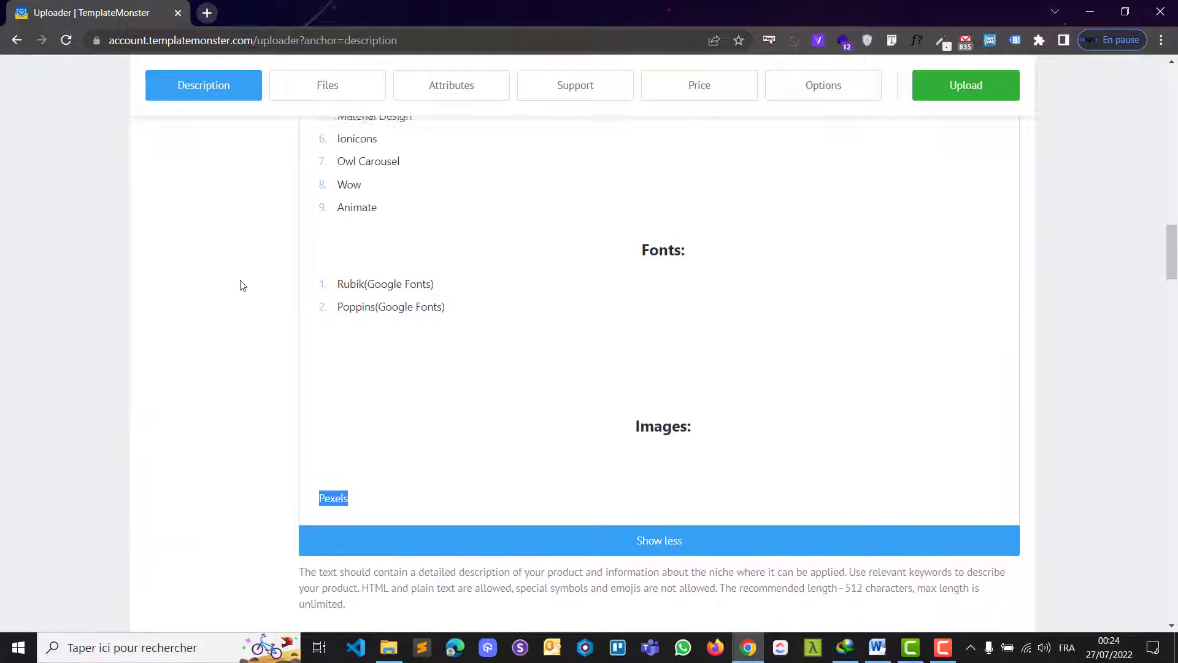
{"action": "scroll", "coordinate": [242, 286], "scroll_direction": "up", "scroll_amount": 7}
{"action": "scroll", "coordinate": [327, 300], "scroll_direction": "down", "scroll_amount": 4}
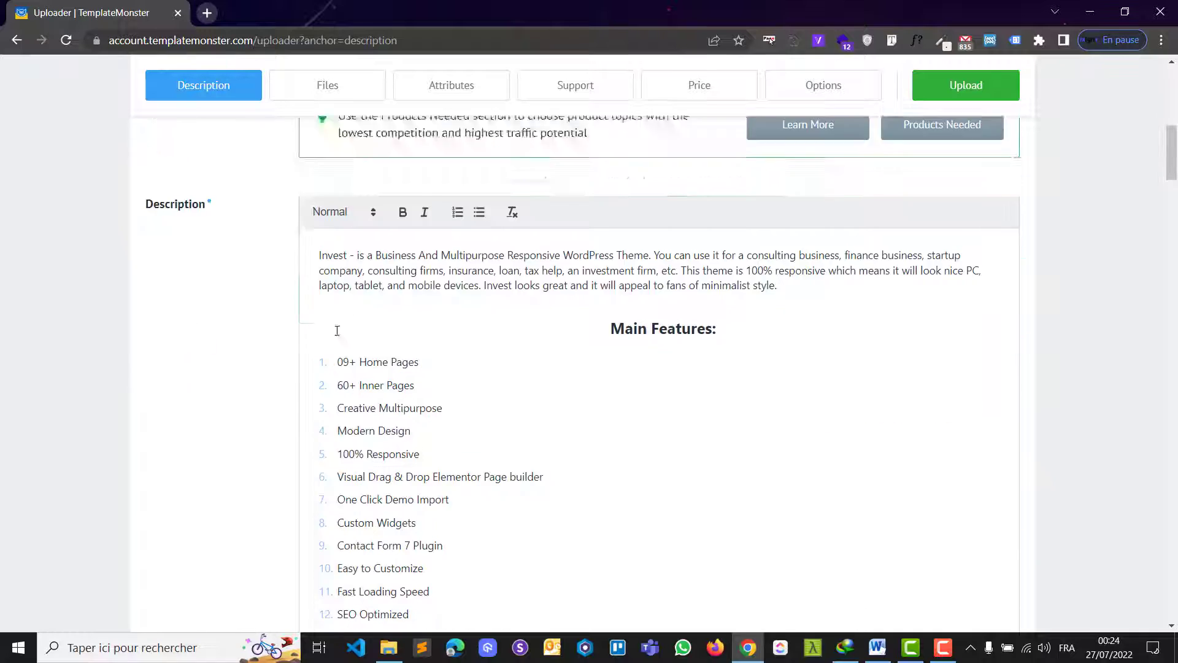
{"action": "left_click", "coordinate": [373, 149]}
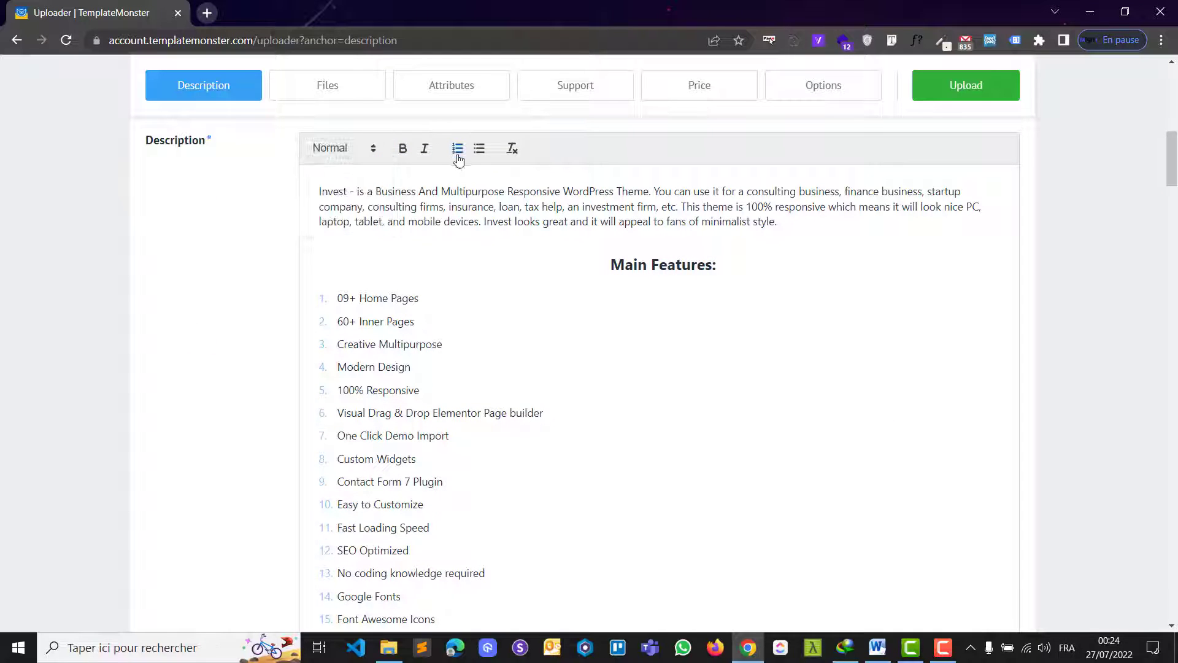
{"action": "scroll", "coordinate": [531, 331], "scroll_direction": "down", "scroll_amount": 15}
{"action": "scroll", "coordinate": [514, 348], "scroll_direction": "down", "scroll_amount": 1}
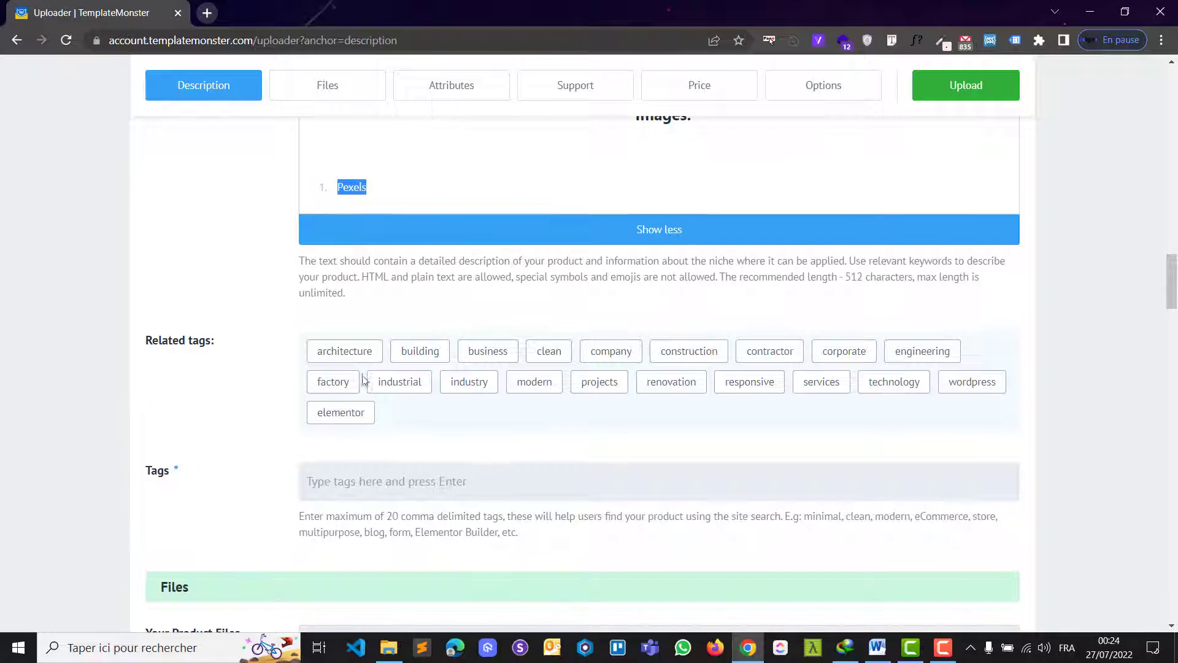
{"action": "left_click", "coordinate": [363, 184]}
{"action": "scroll", "coordinate": [352, 258], "scroll_direction": "up", "scroll_amount": 1}
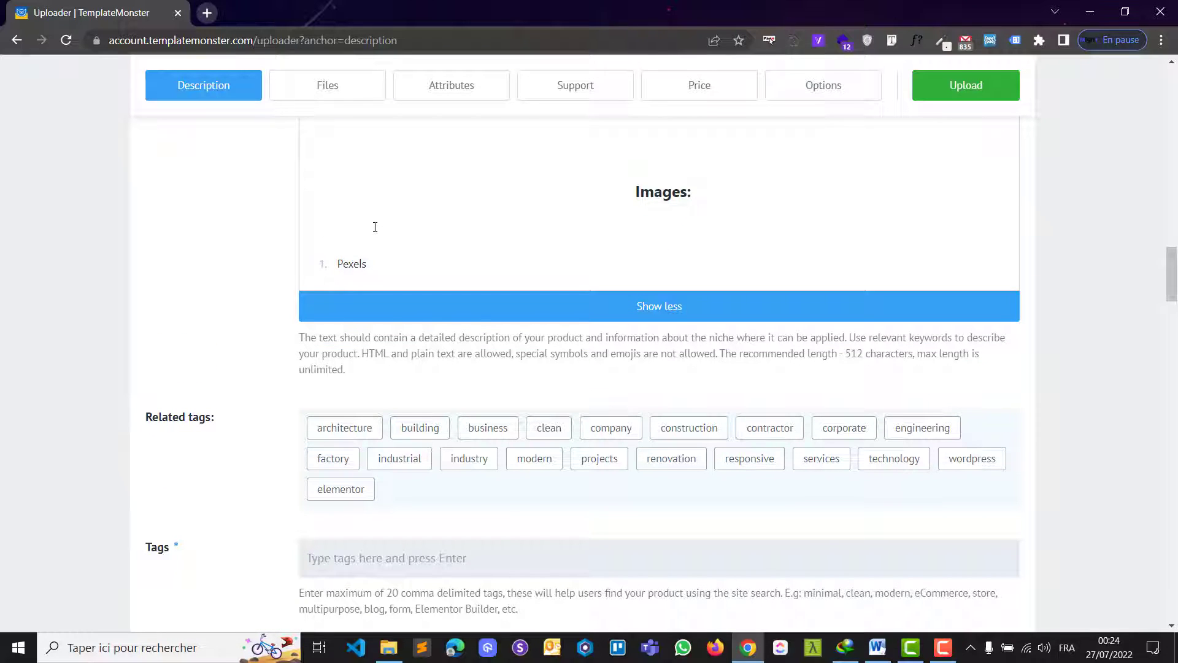
{"action": "key", "text": "BackSpace"}
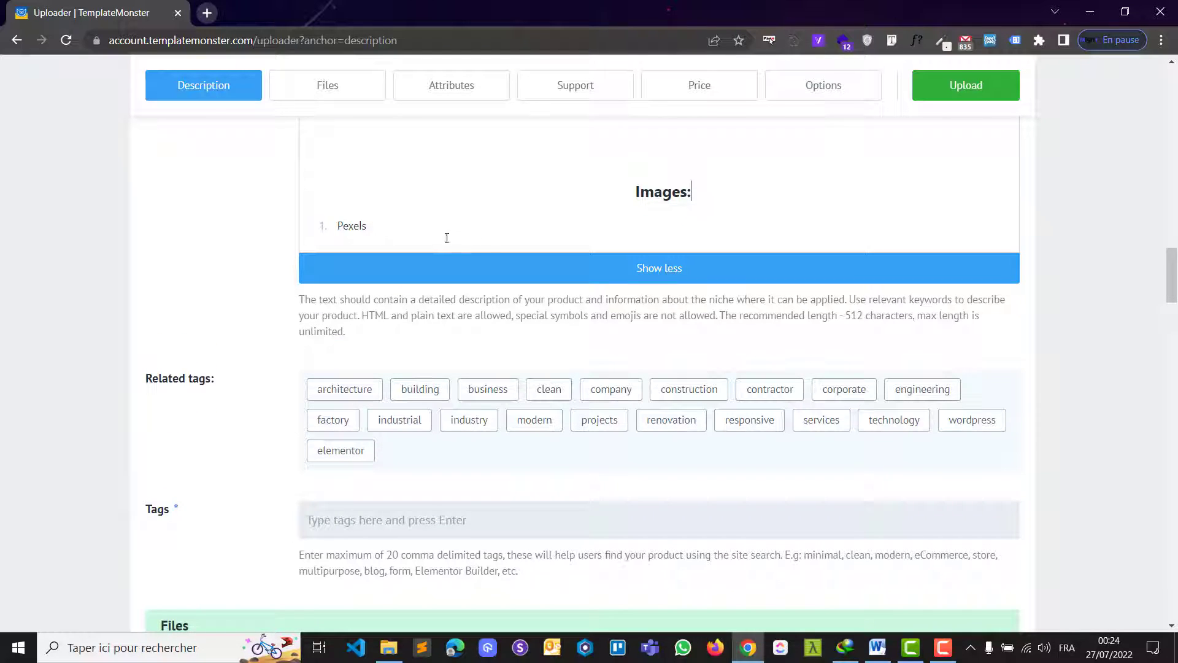
Step: Add the related tags wordpress, services, responsive, projects, elementor, building, business, clean, company, construction and contractor to the product's Tags
{"action": "scroll", "coordinate": [494, 243], "scroll_direction": "down", "scroll_amount": 1}
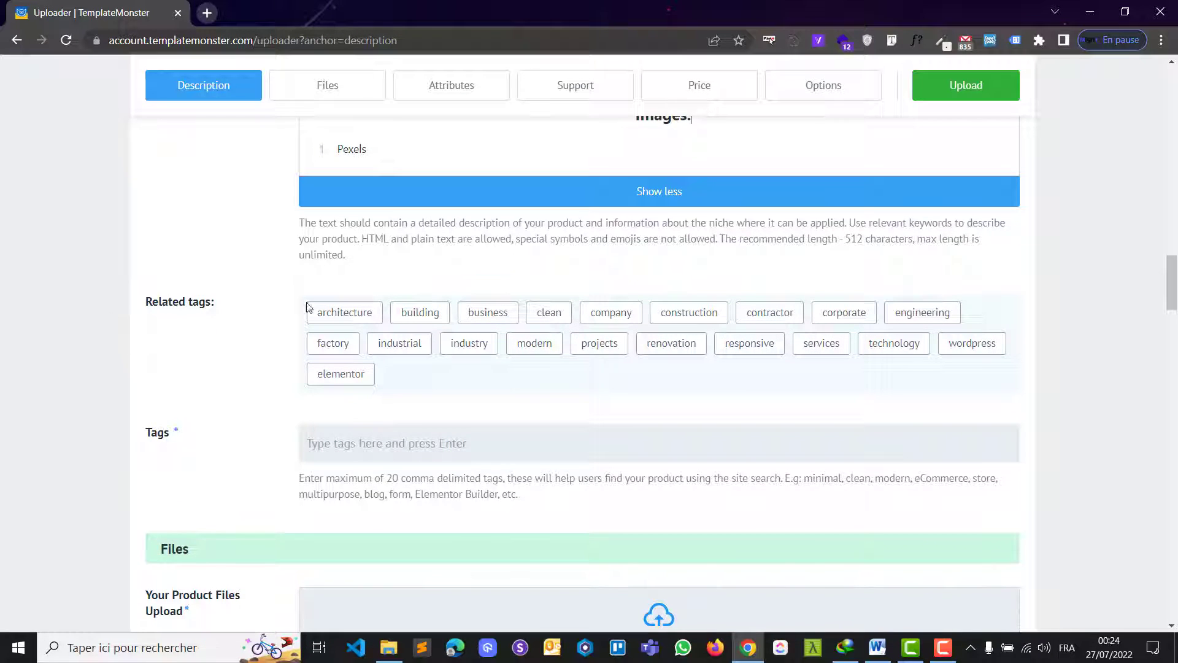
{"action": "left_click", "coordinate": [963, 352]}
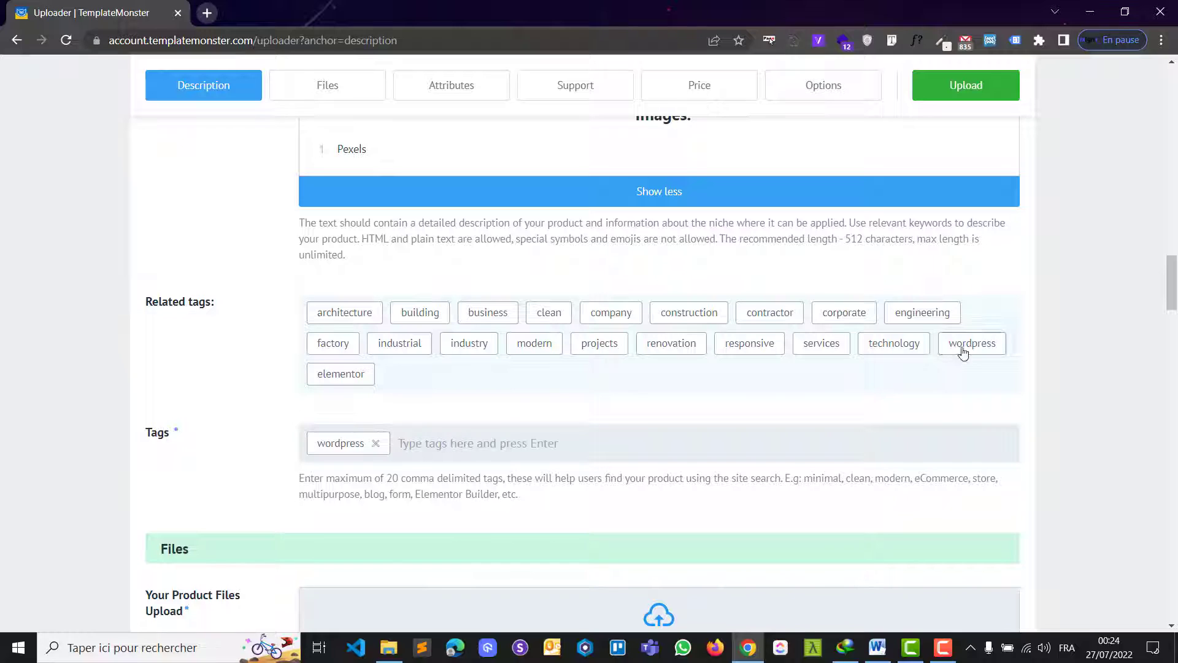
{"action": "left_click", "coordinate": [809, 351]}
{"action": "left_click", "coordinate": [746, 346]}
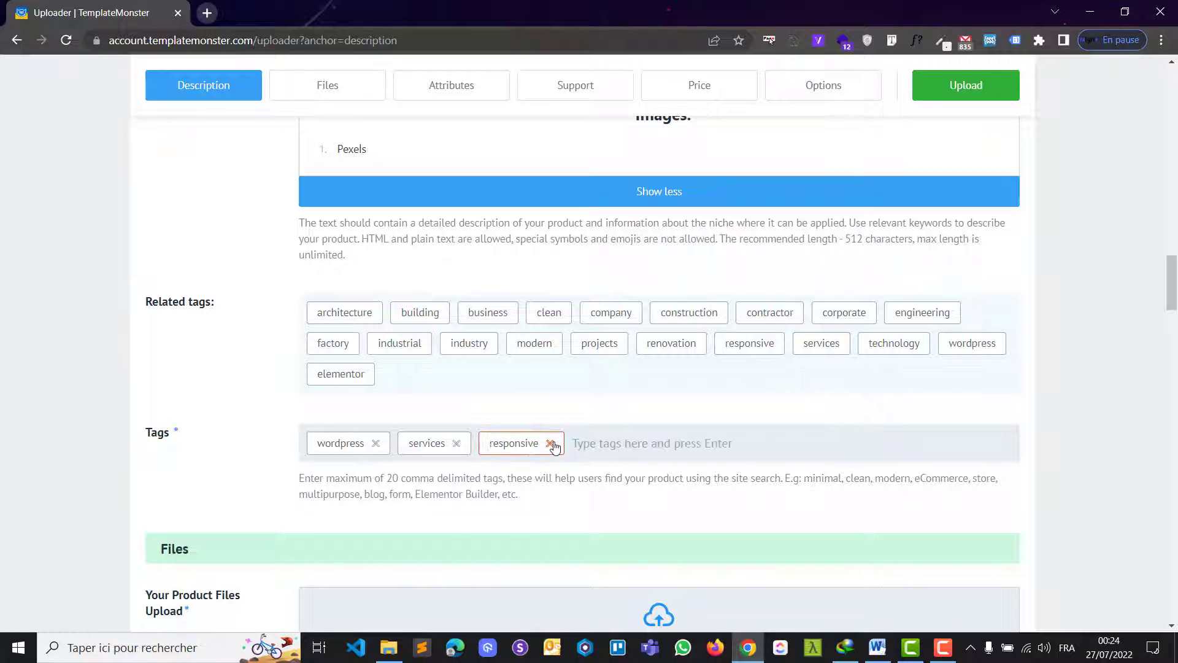
{"action": "left_click", "coordinate": [599, 345]}
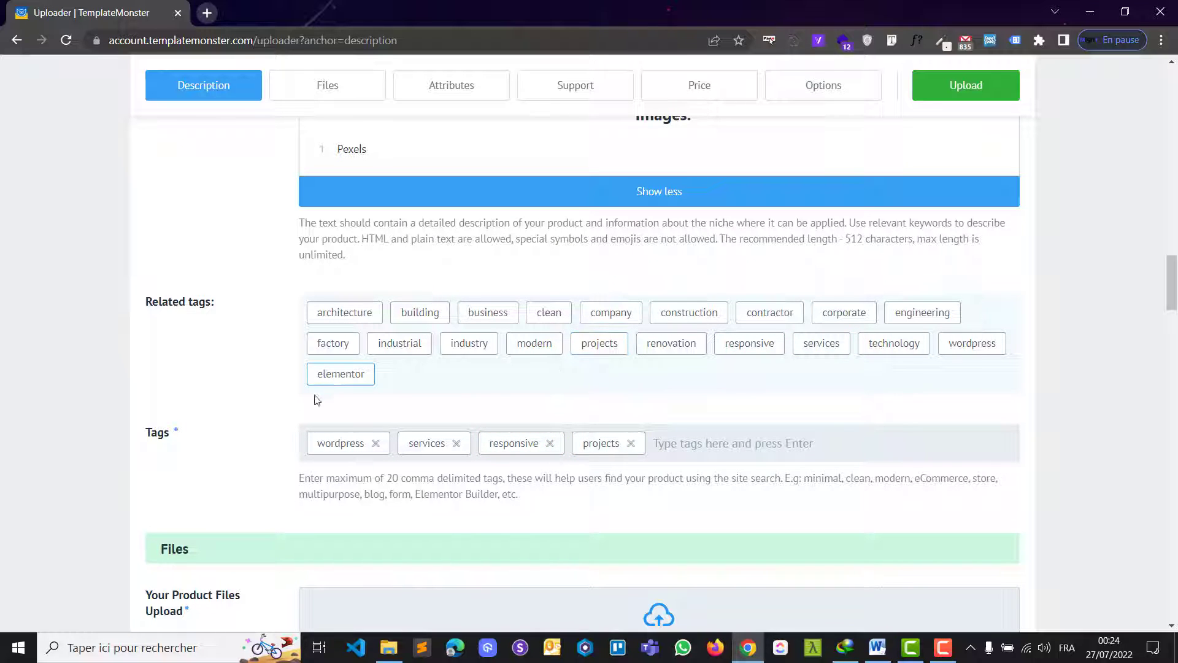
{"action": "left_click", "coordinate": [333, 375]}
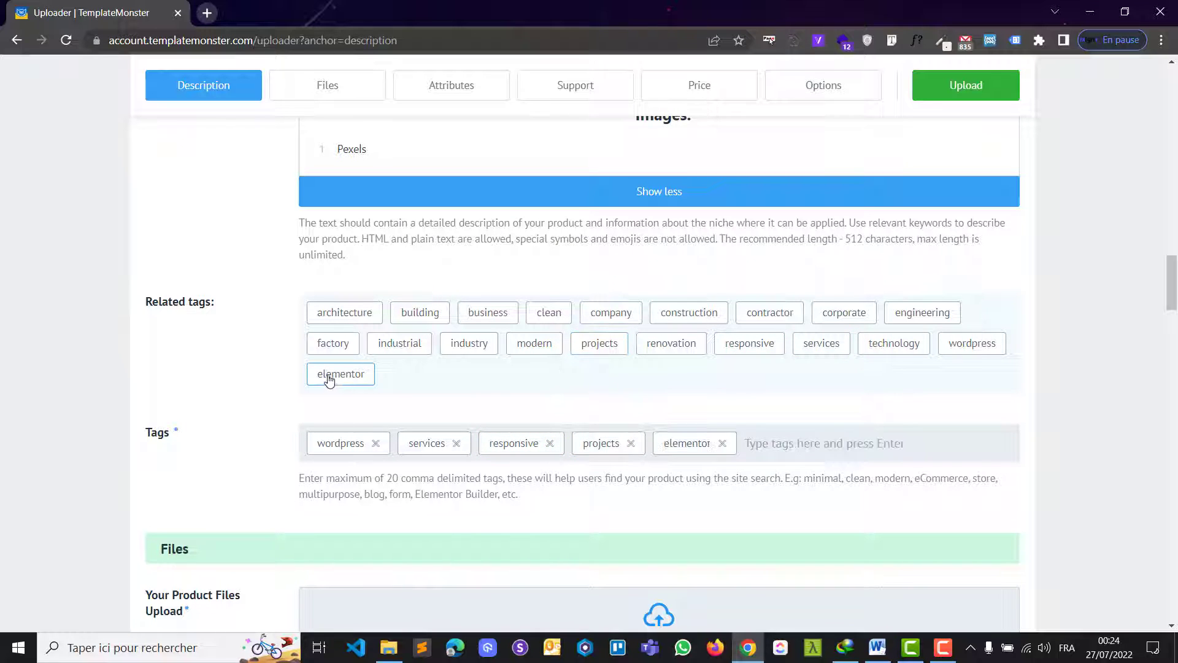
{"action": "left_click", "coordinate": [416, 314]}
{"action": "left_click", "coordinate": [487, 312]}
{"action": "left_click", "coordinate": [550, 313]}
{"action": "left_click", "coordinate": [610, 314]}
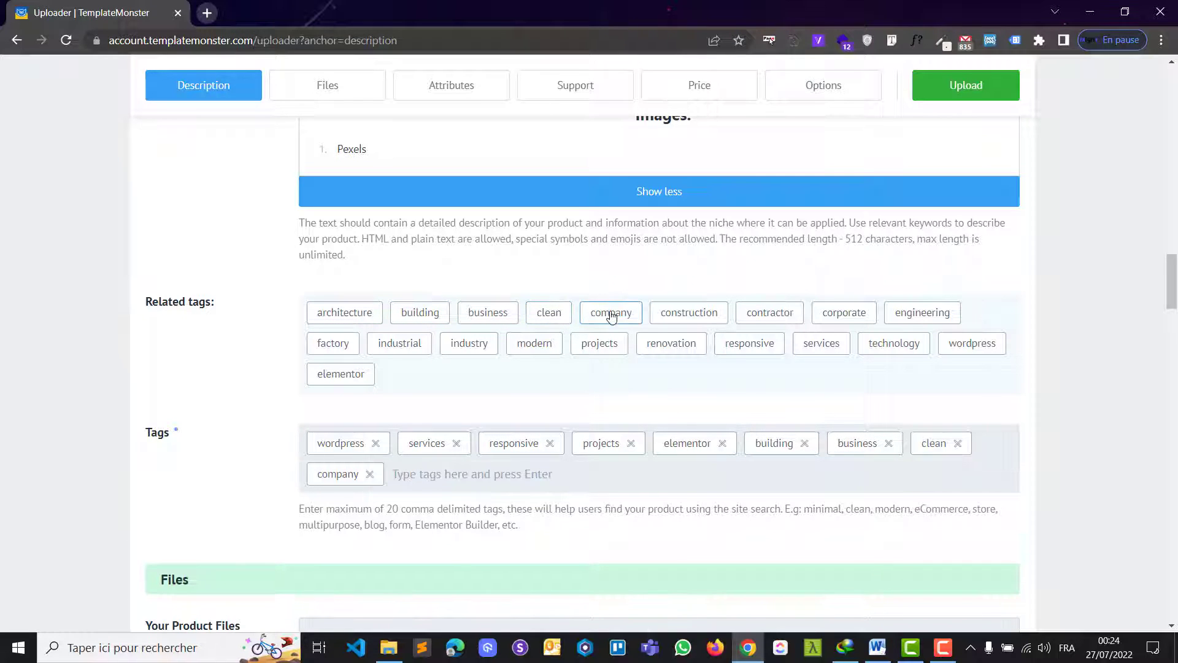
{"action": "left_click", "coordinate": [689, 314]}
{"action": "left_click", "coordinate": [775, 318]}
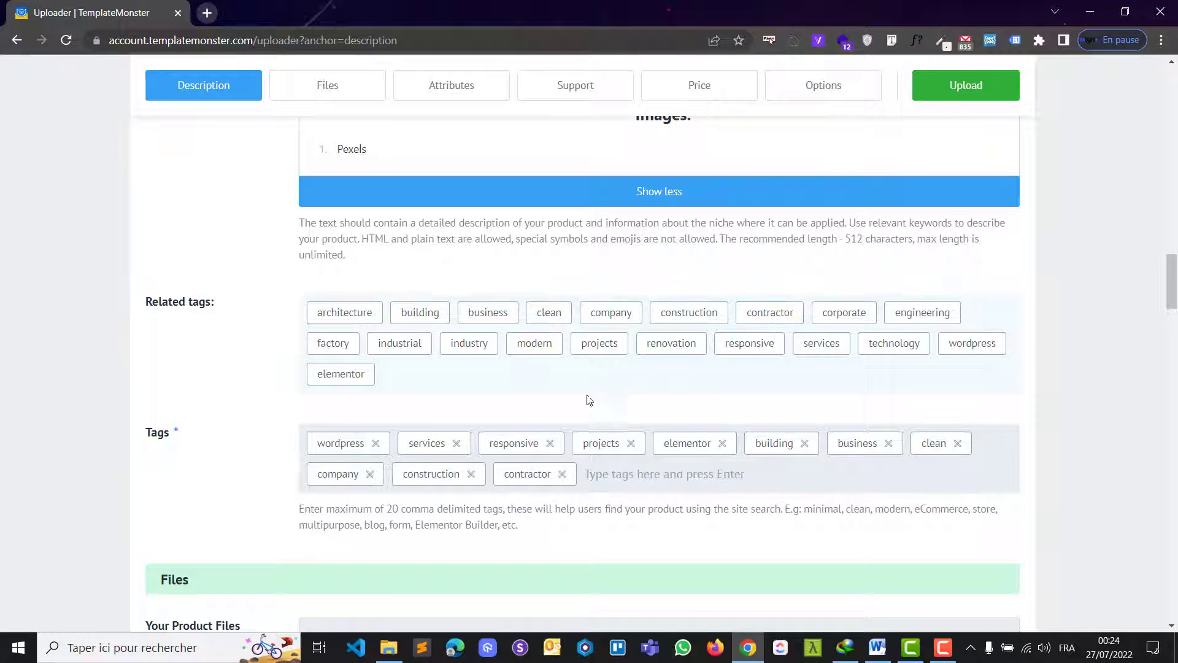
Step: Upload invest-full.zip from the wetransfer_invest-wp_2022-07-26_2232 folder inside invest as the product files
{"action": "scroll", "coordinate": [675, 325], "scroll_direction": "down", "scroll_amount": 1}
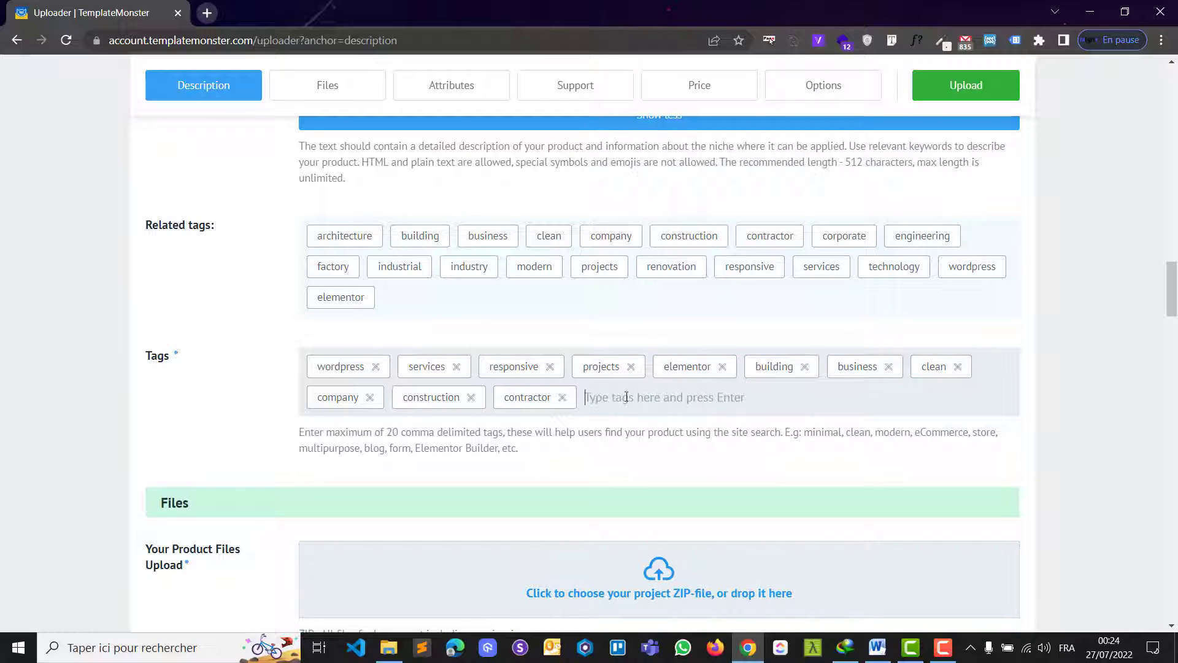
{"action": "left_click", "coordinate": [879, 650]}
{"action": "scroll", "coordinate": [675, 484], "scroll_direction": "down", "scroll_amount": 5}
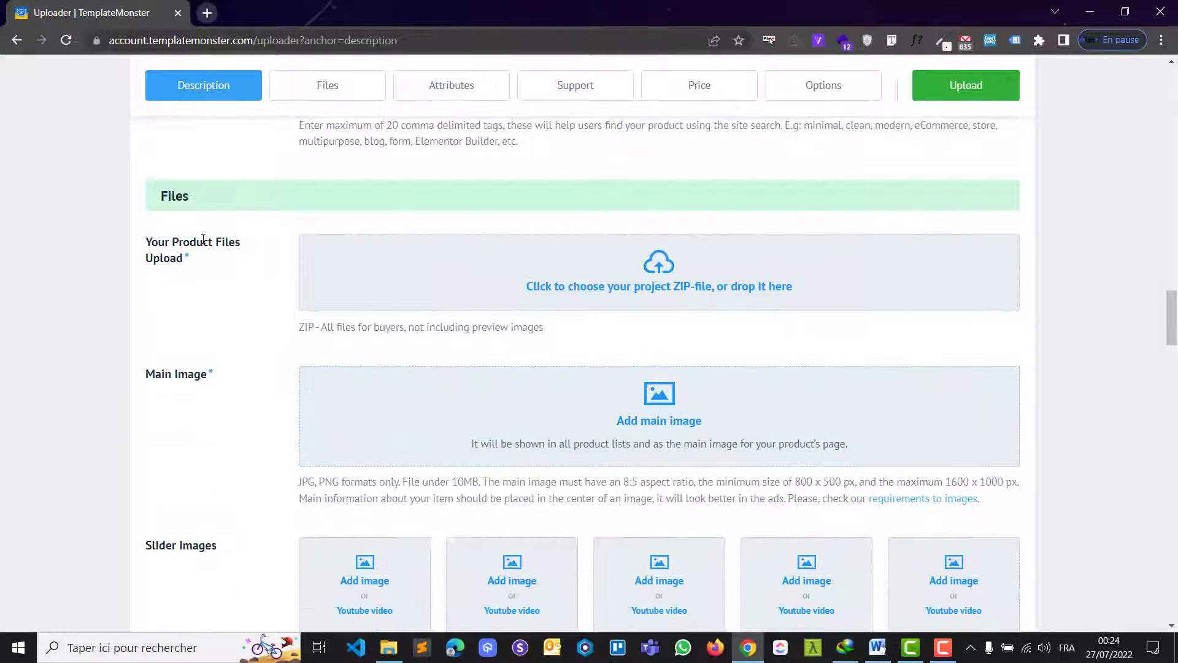
{"action": "left_click", "coordinate": [632, 270]}
{"action": "double_click", "coordinate": [430, 252]}
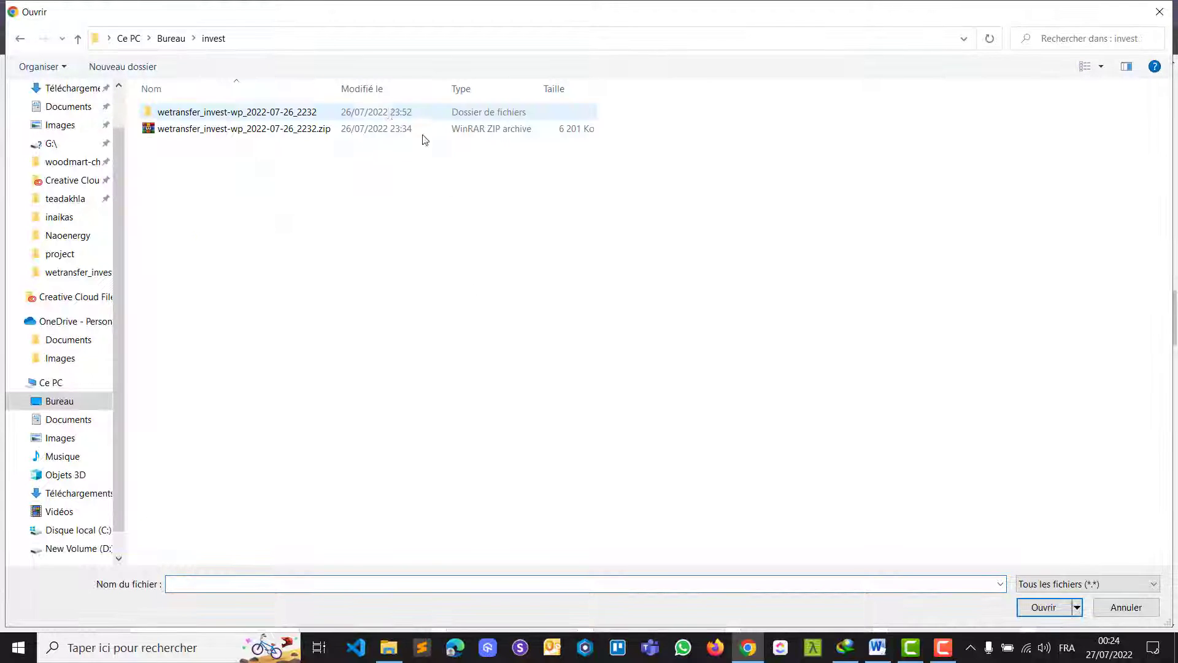
{"action": "double_click", "coordinate": [210, 112]}
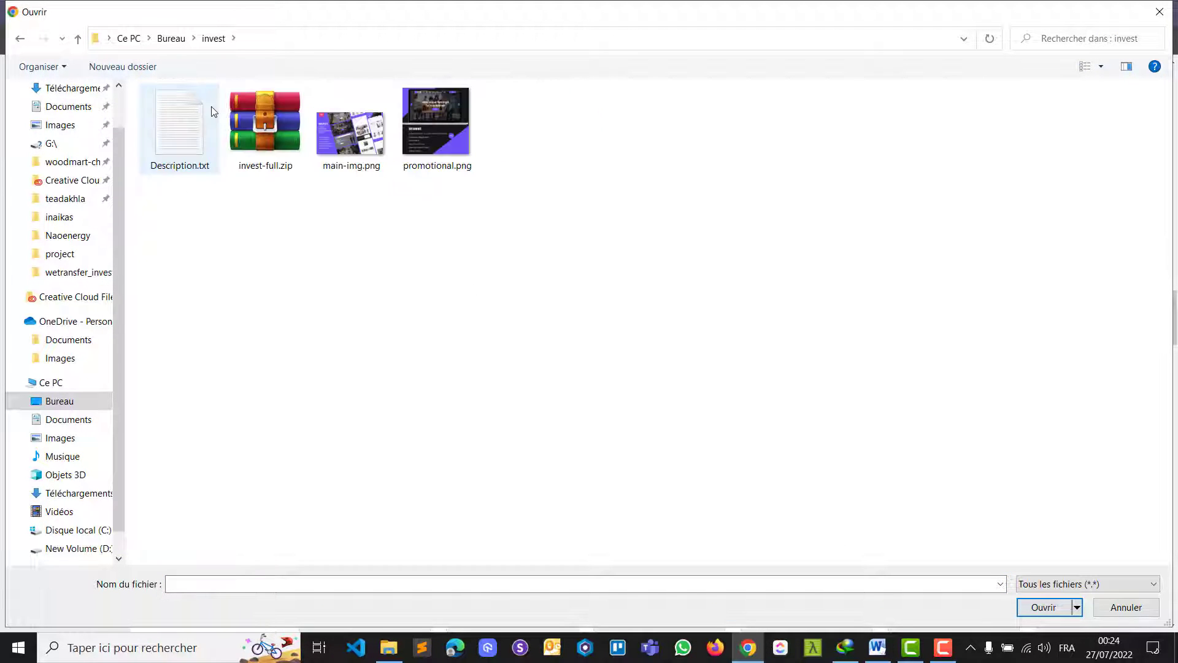
{"action": "double_click", "coordinate": [273, 147]}
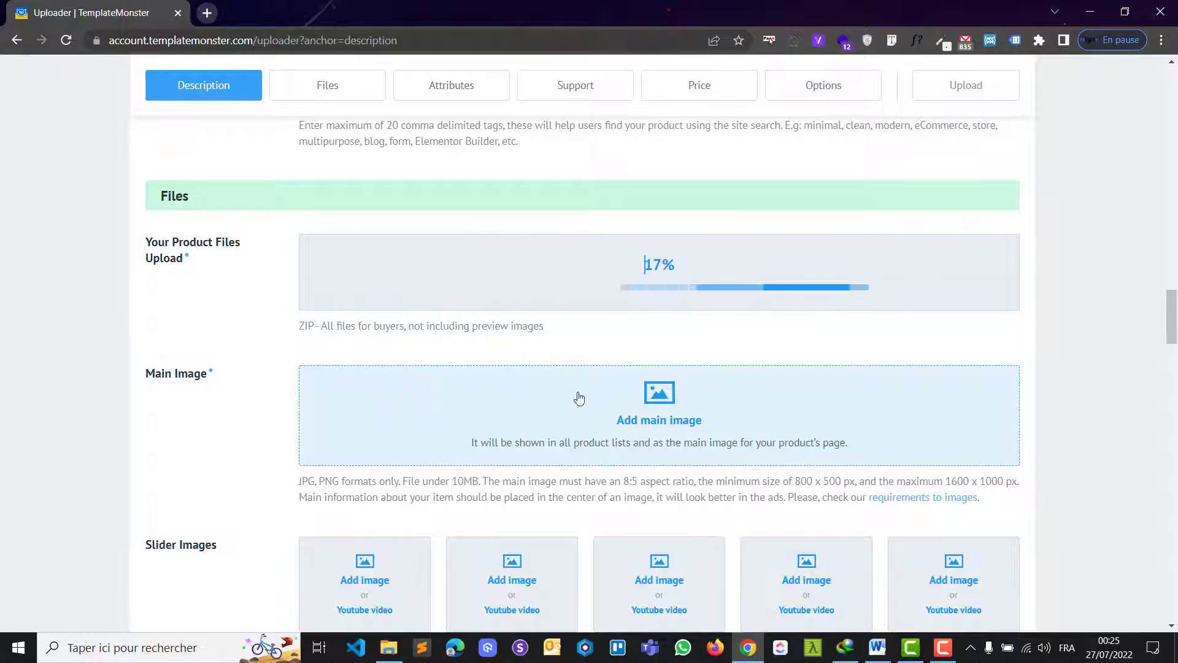
Step: Upload main-img.png as the Main Image and promotional.png as the Promotional Image
{"action": "left_click", "coordinate": [620, 421]}
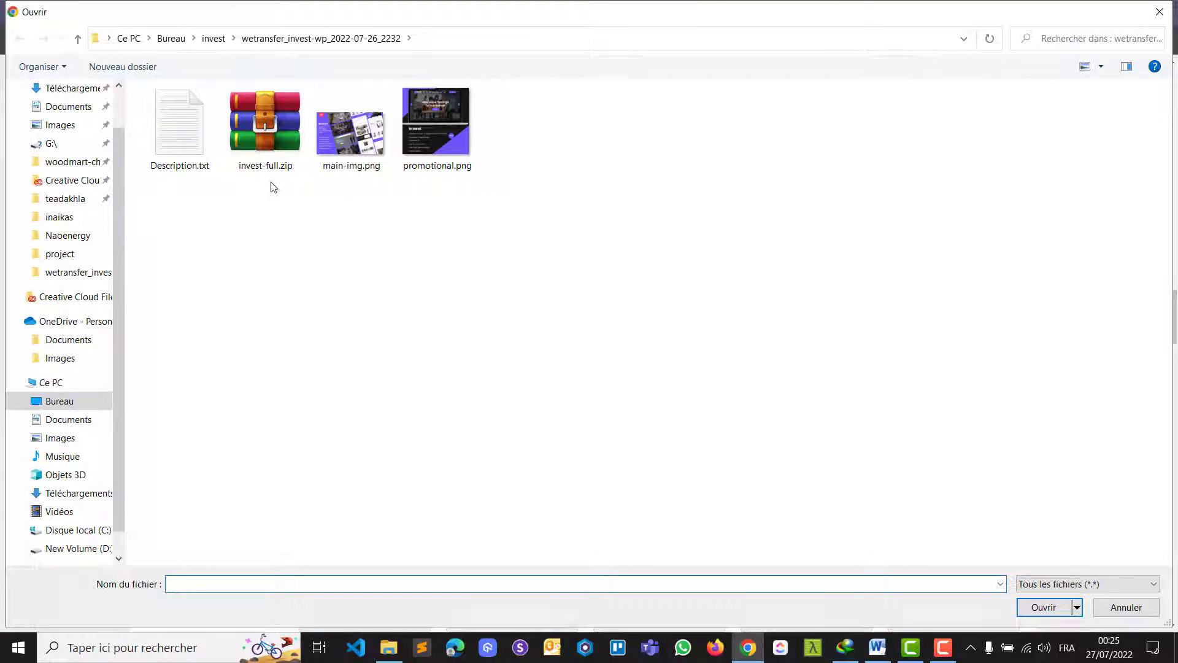
{"action": "double_click", "coordinate": [373, 128]}
{"action": "scroll", "coordinate": [270, 414], "scroll_direction": "down", "scroll_amount": 5}
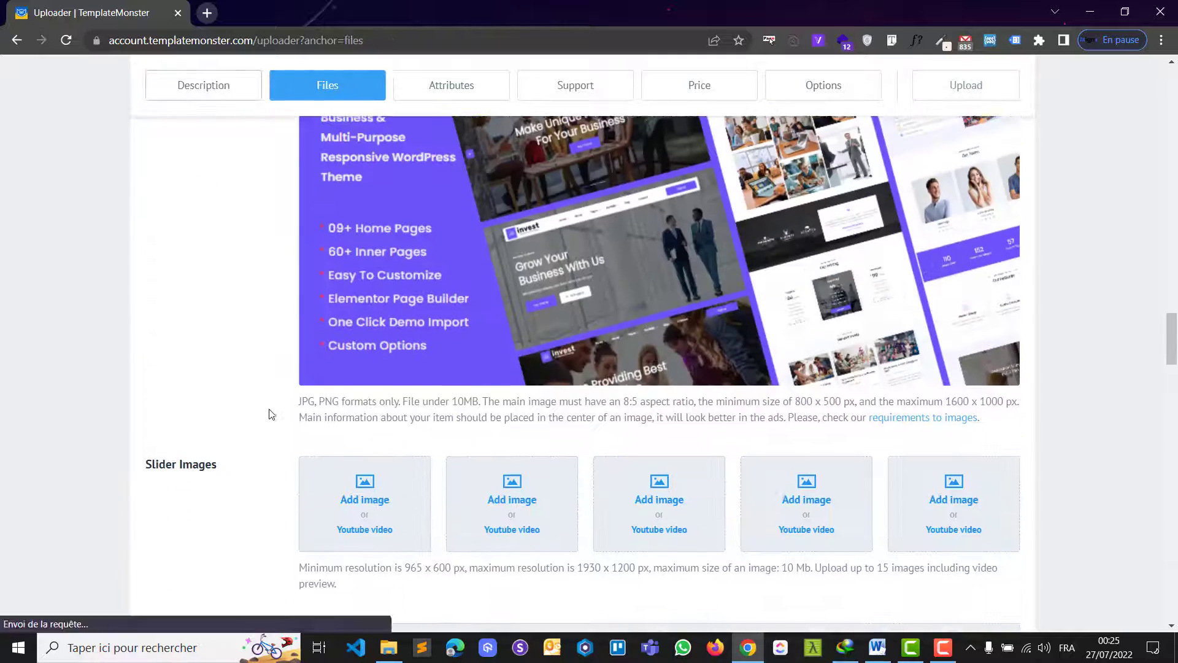
{"action": "scroll", "coordinate": [271, 414], "scroll_direction": "down", "scroll_amount": 6}
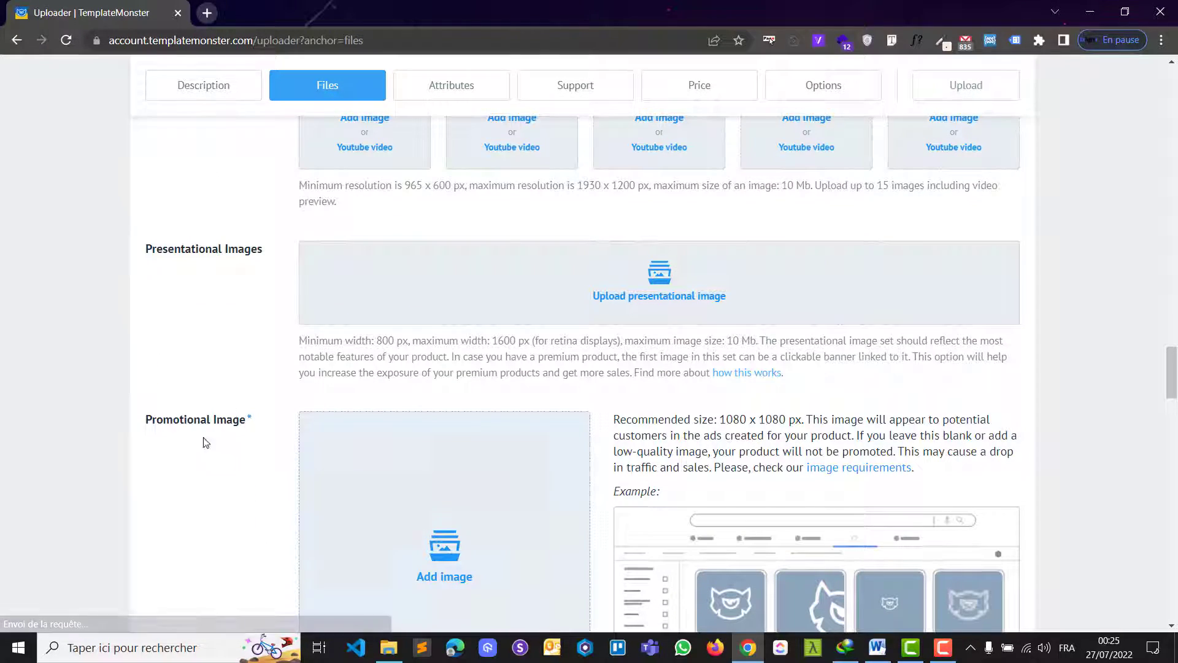
{"action": "scroll", "coordinate": [415, 433], "scroll_direction": "down", "scroll_amount": 1}
{"action": "left_click", "coordinate": [415, 434]}
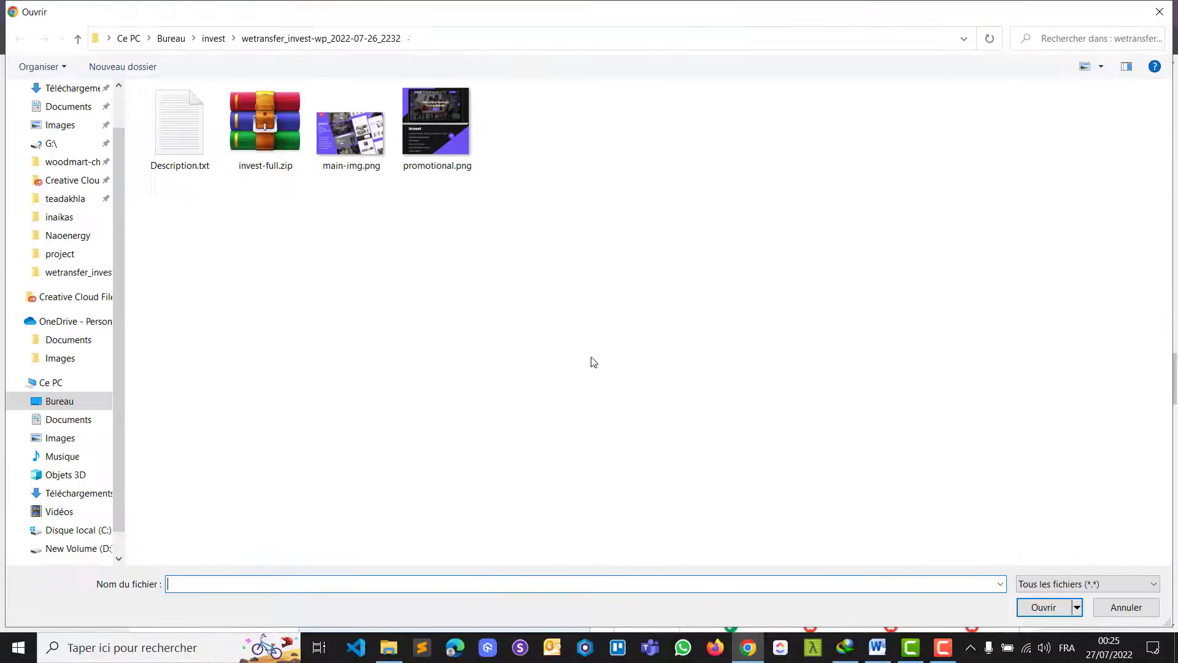
{"action": "double_click", "coordinate": [432, 145]}
Step: Set WordPress Compatibility to every version from 5.0.x through 5.9.x, plus 6.0.x and 5.0-5.6.x
{"action": "scroll", "coordinate": [282, 442], "scroll_direction": "up", "scroll_amount": 10}
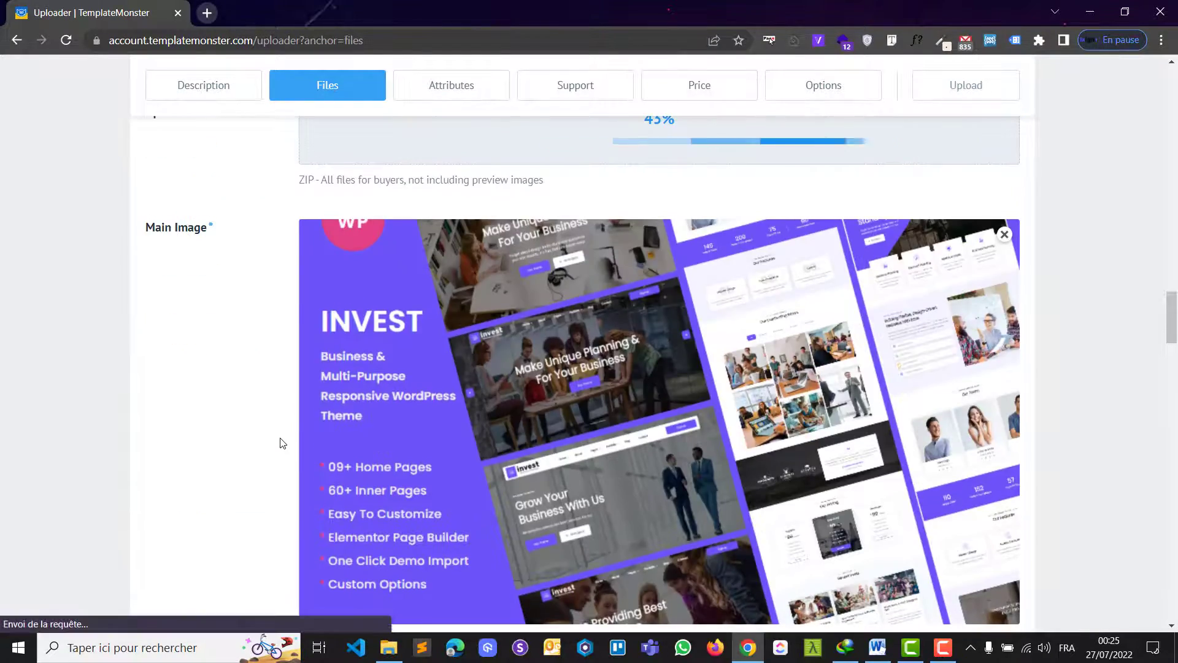
{"action": "scroll", "coordinate": [282, 442], "scroll_direction": "up", "scroll_amount": 4}
{"action": "scroll", "coordinate": [633, 377], "scroll_direction": "down", "scroll_amount": 10}
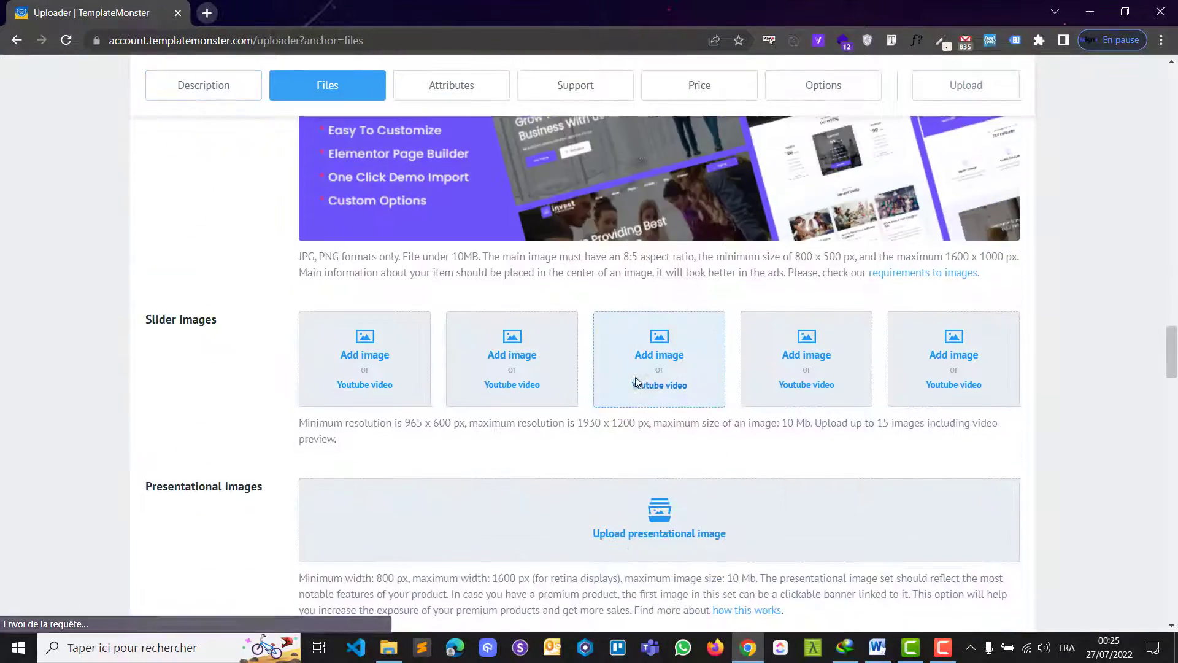
{"action": "scroll", "coordinate": [635, 377], "scroll_direction": "down", "scroll_amount": 15}
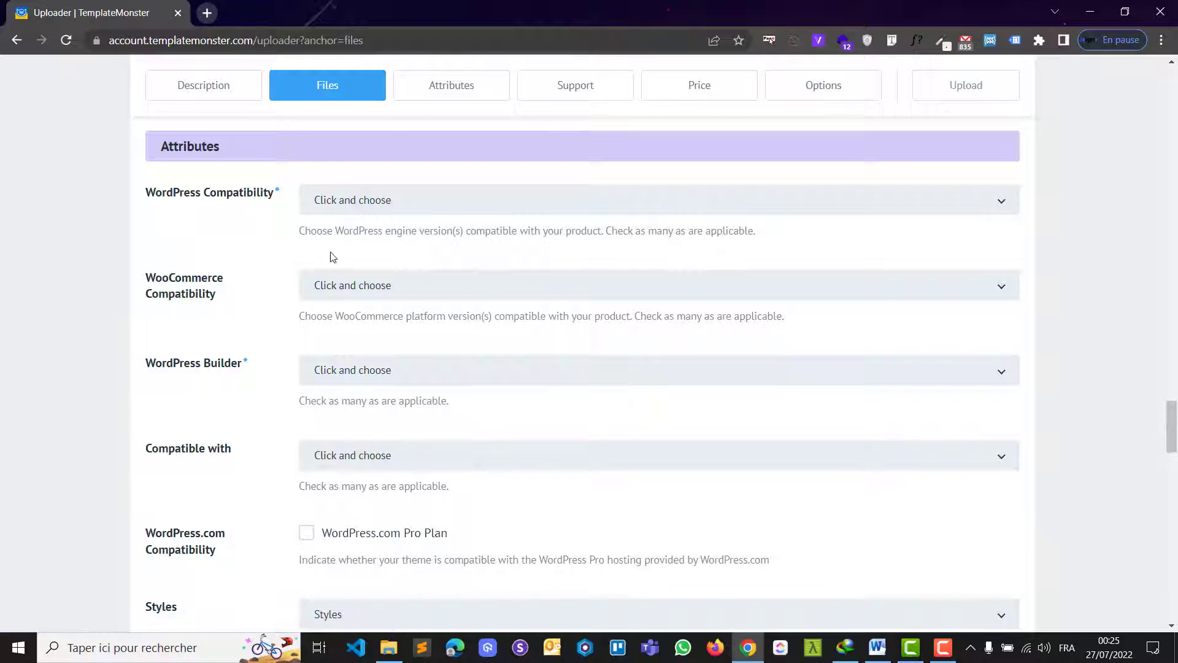
{"action": "left_click", "coordinate": [335, 203]}
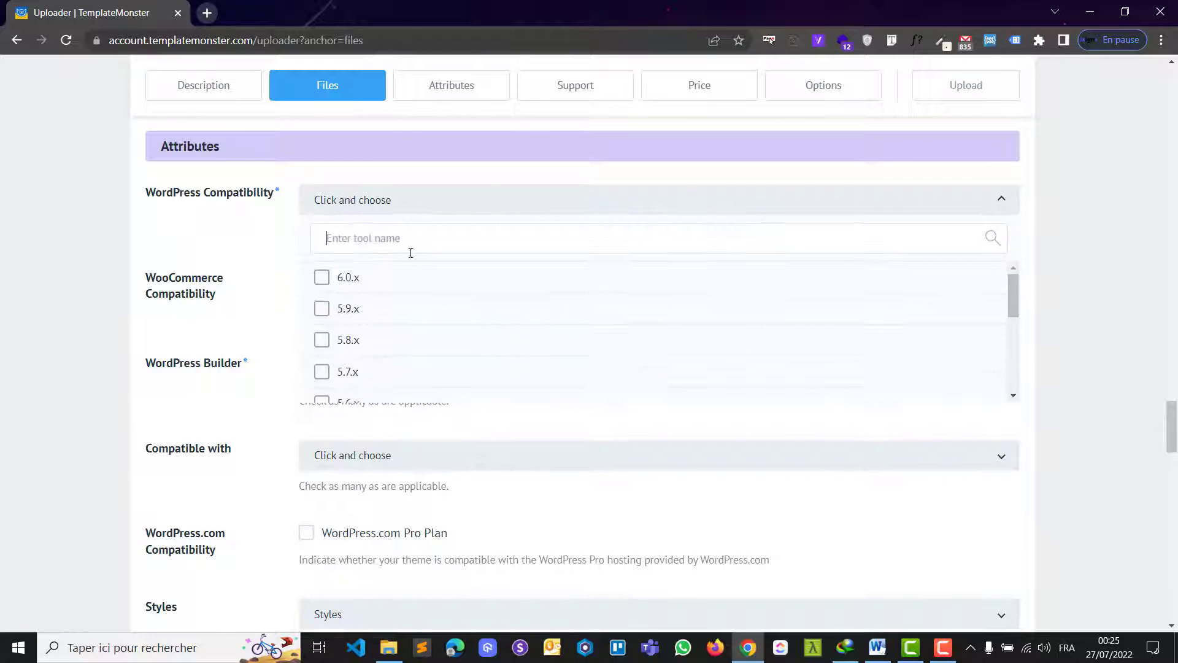
{"action": "scroll", "coordinate": [405, 313], "scroll_direction": "down", "scroll_amount": 4}
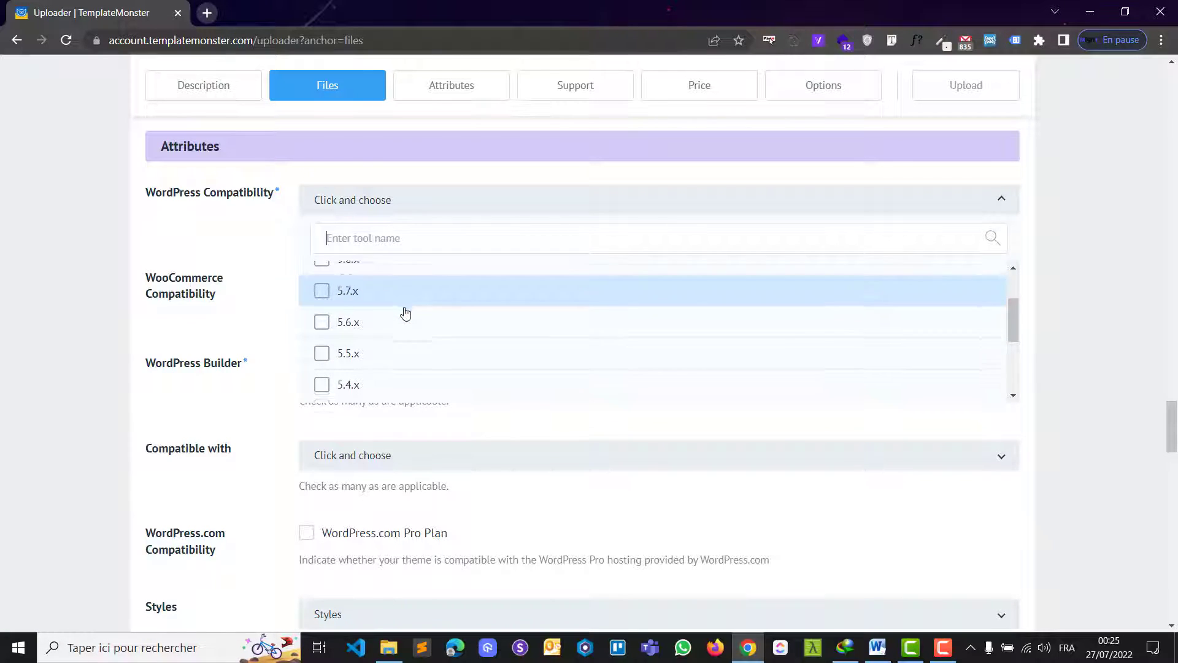
{"action": "scroll", "coordinate": [362, 362], "scroll_direction": "down", "scroll_amount": 3}
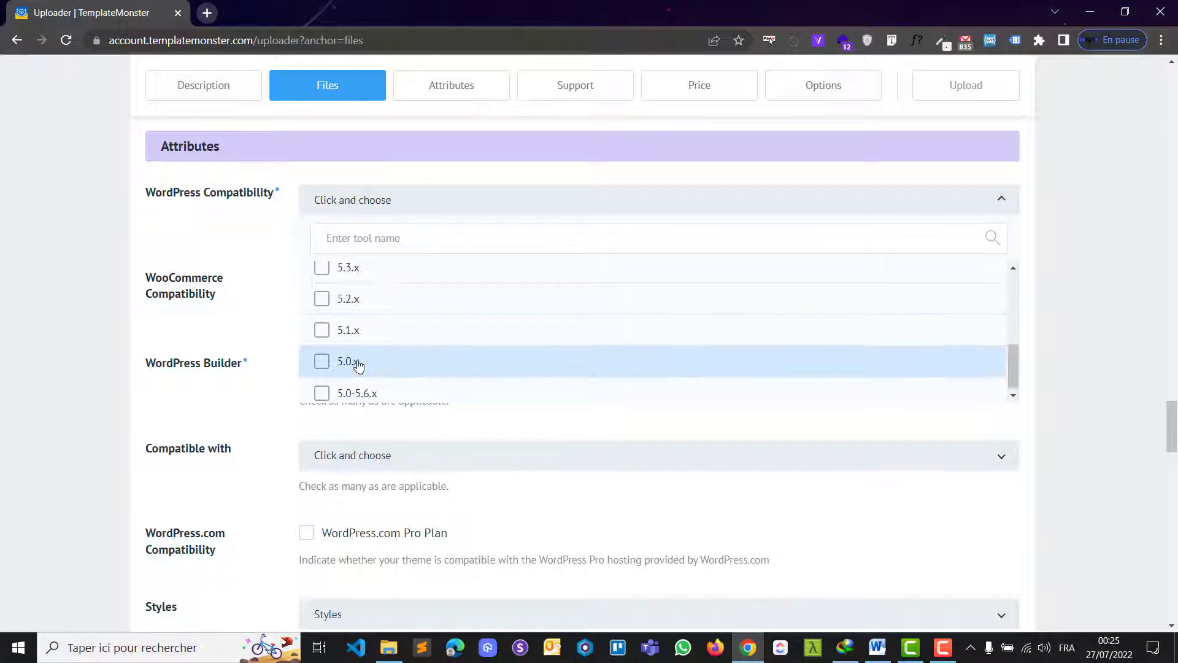
{"action": "left_click", "coordinate": [367, 314]}
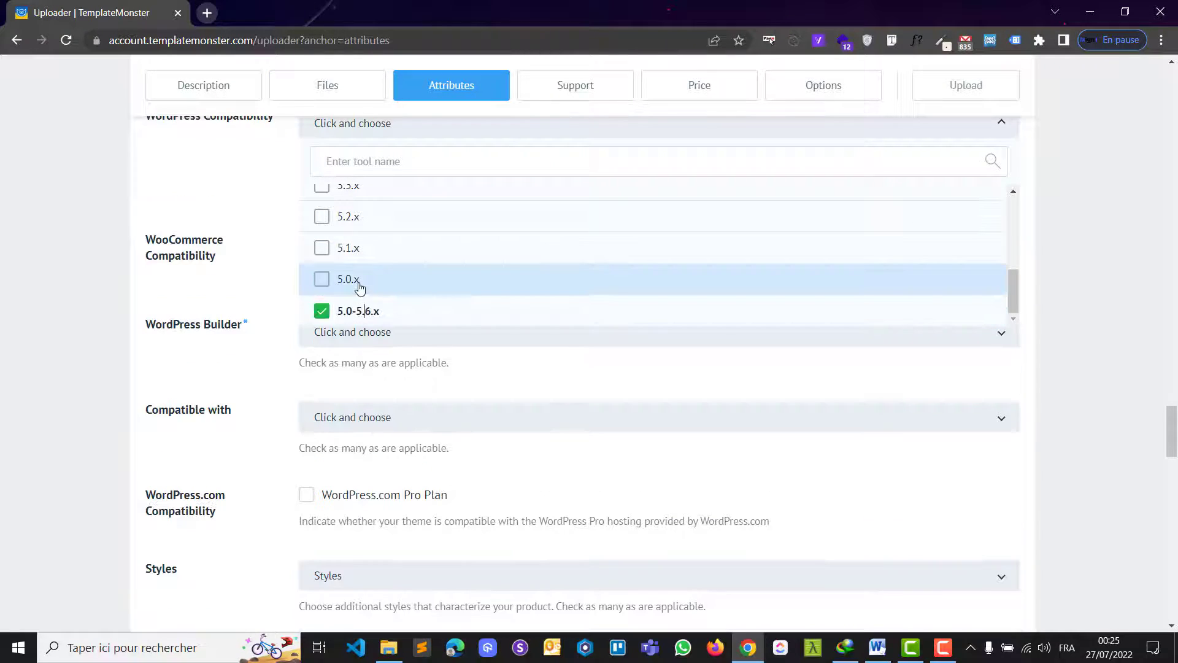
{"action": "left_click", "coordinate": [361, 279]}
{"action": "left_click", "coordinate": [361, 249]}
{"action": "left_click", "coordinate": [362, 217]}
{"action": "scroll", "coordinate": [381, 269], "scroll_direction": "up", "scroll_amount": 2}
{"action": "left_click", "coordinate": [372, 268]}
{"action": "left_click", "coordinate": [370, 236]}
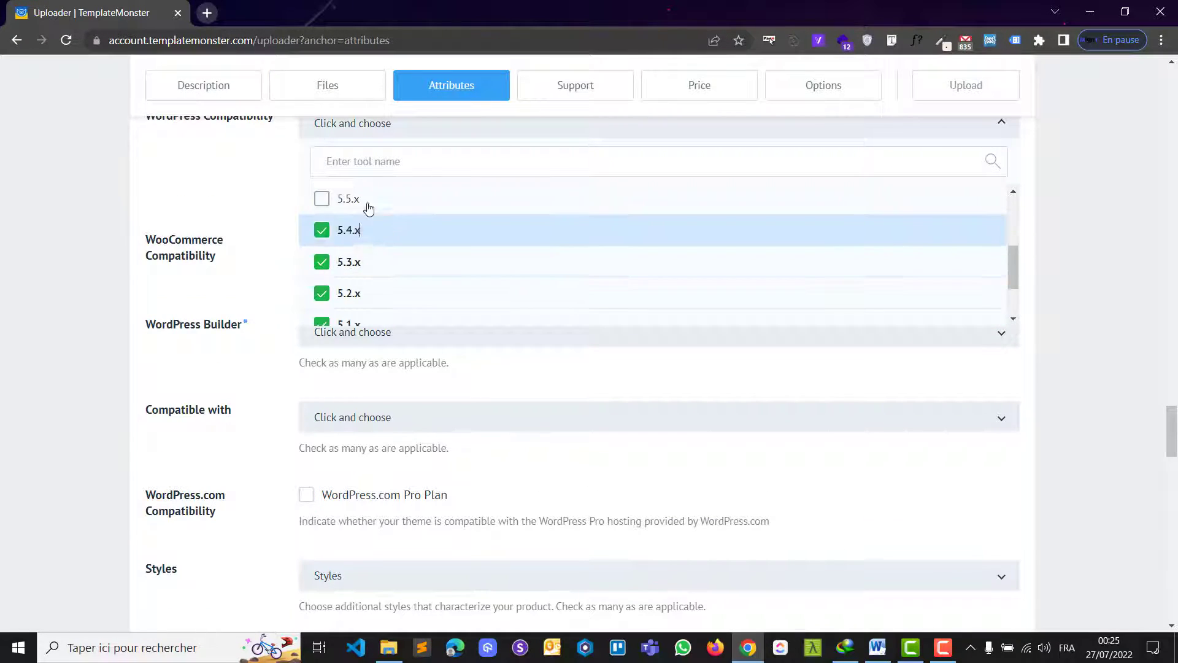
{"action": "left_click", "coordinate": [368, 203]}
{"action": "scroll", "coordinate": [399, 270], "scroll_direction": "up", "scroll_amount": 1}
{"action": "left_click", "coordinate": [386, 245]}
{"action": "left_click", "coordinate": [372, 210]}
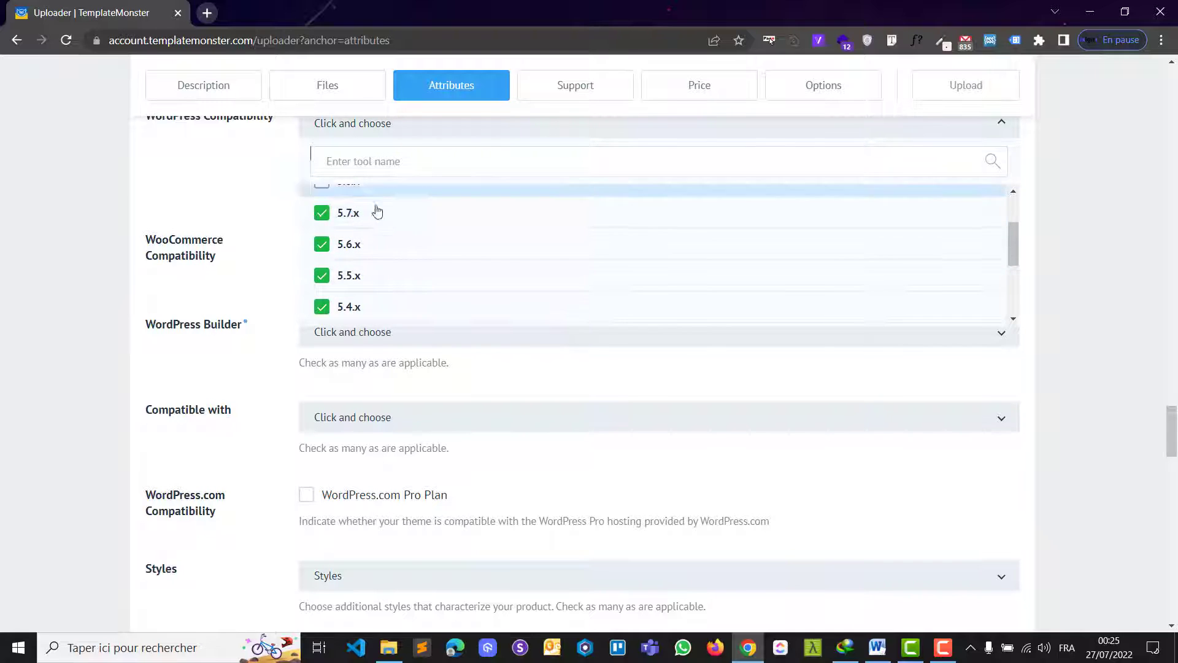
{"action": "scroll", "coordinate": [393, 257], "scroll_direction": "up", "scroll_amount": 1}
{"action": "left_click", "coordinate": [387, 264]}
{"action": "left_click", "coordinate": [365, 236]}
{"action": "left_click", "coordinate": [365, 202]}
{"action": "scroll", "coordinate": [393, 270], "scroll_direction": "up", "scroll_amount": 2}
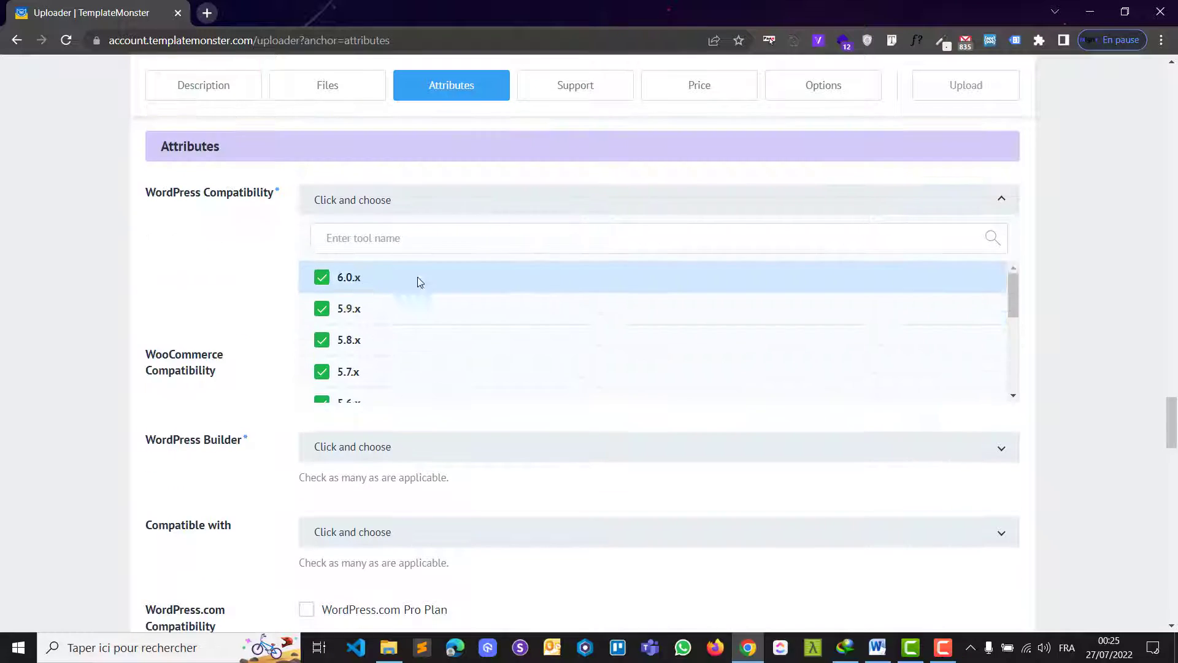
{"action": "scroll", "coordinate": [385, 331], "scroll_direction": "down", "scroll_amount": 4}
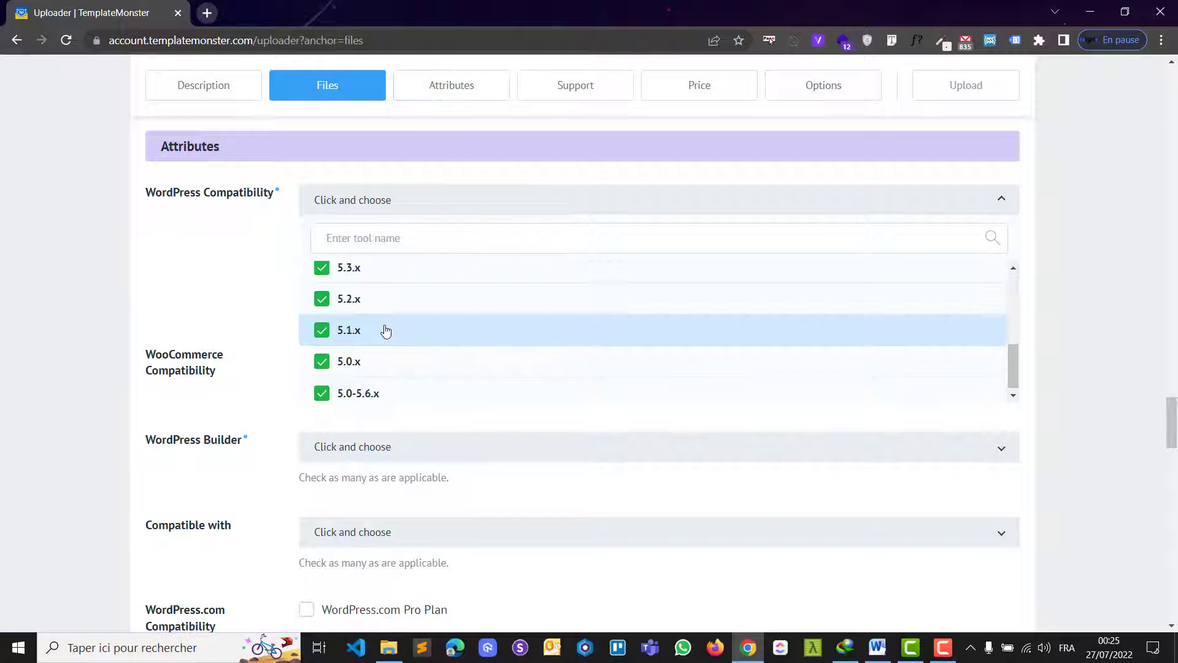
{"action": "left_click", "coordinate": [286, 394]}
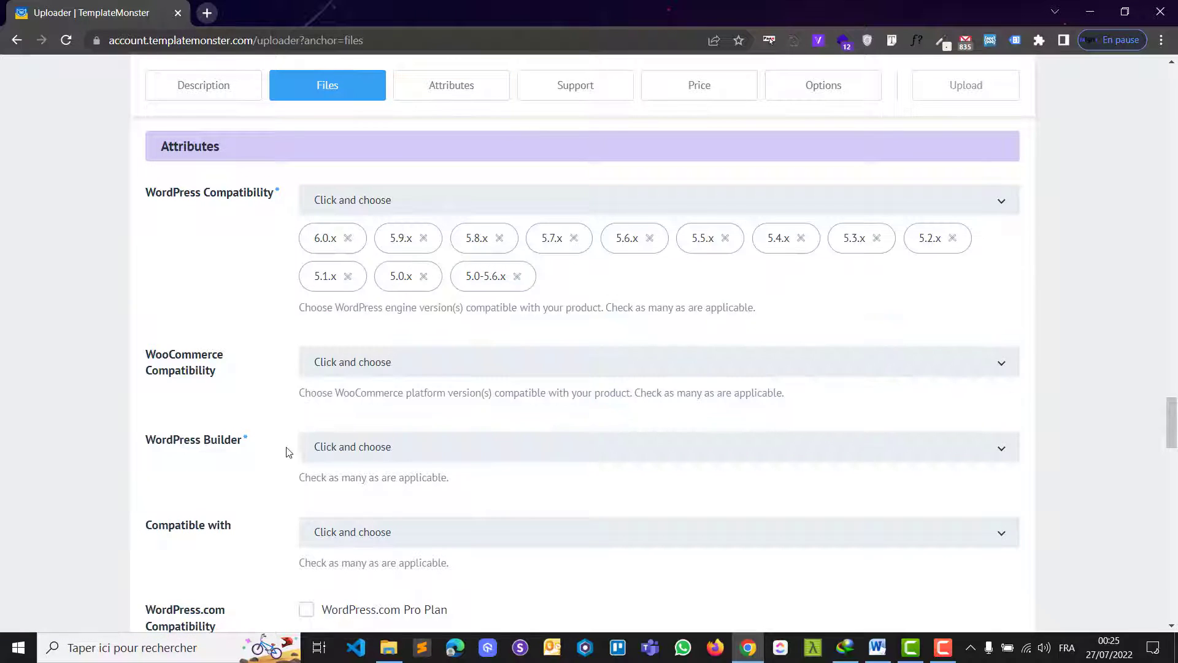
Step: Choose Elementor Website Builder as the product's WordPress Builder
{"action": "scroll", "coordinate": [264, 454], "scroll_direction": "down", "scroll_amount": 2}
{"action": "left_click", "coordinate": [357, 296]}
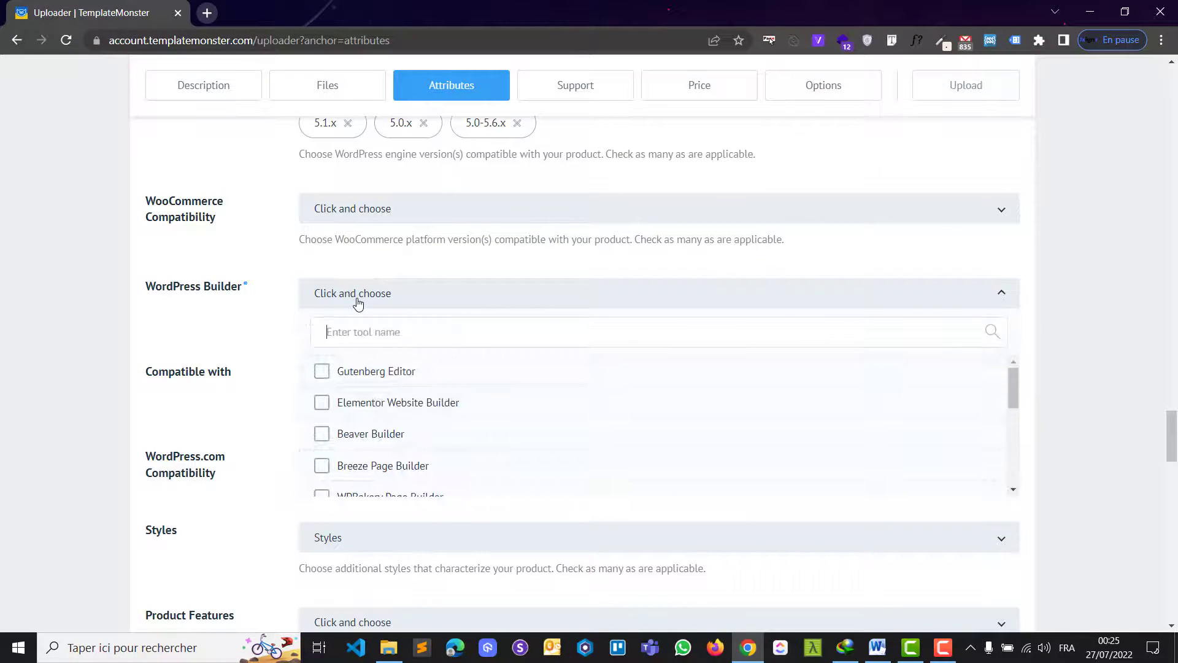
{"action": "type", "text": "elem"}
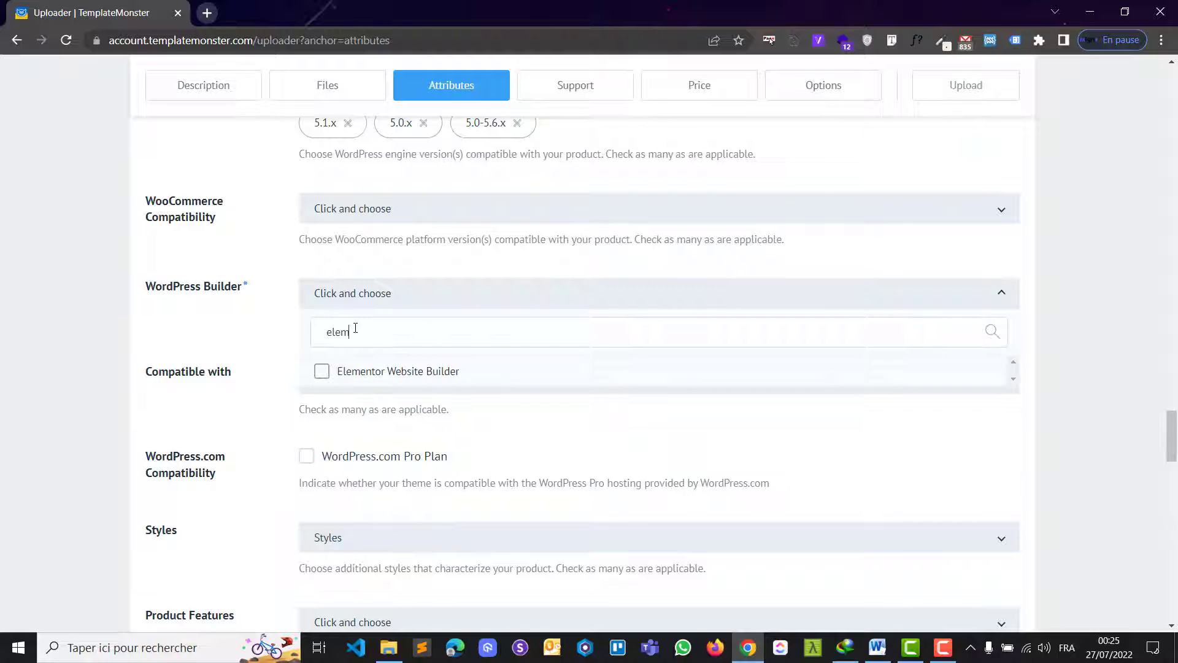
{"action": "left_click", "coordinate": [422, 371]}
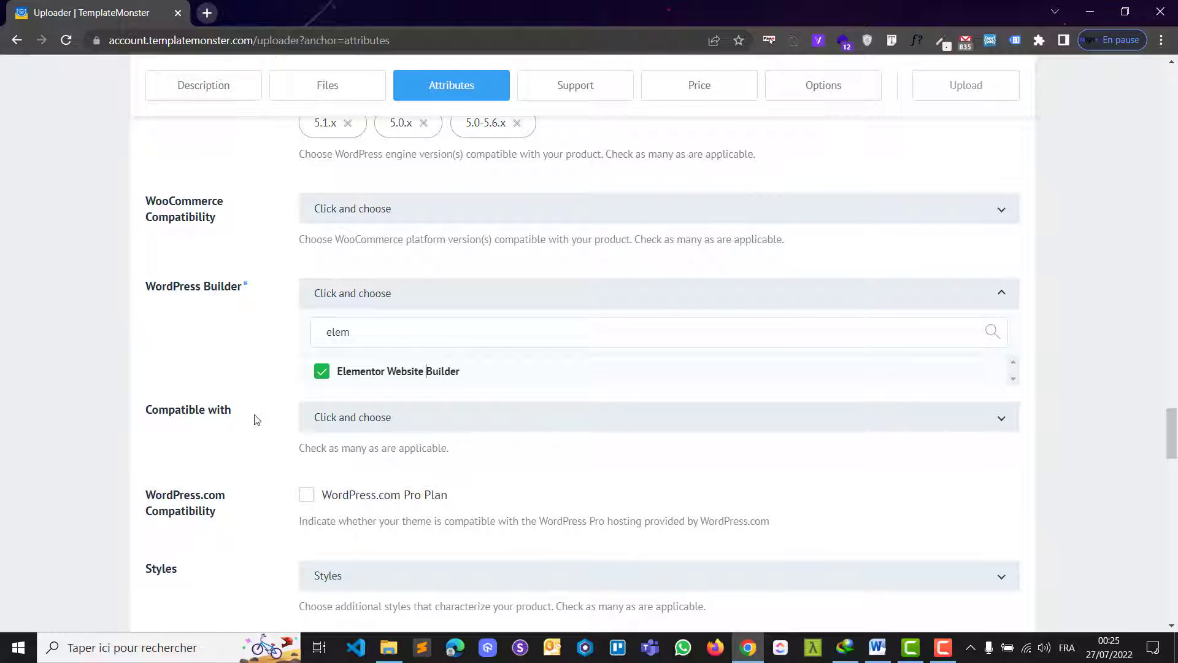
{"action": "scroll", "coordinate": [248, 393], "scroll_direction": "down", "scroll_amount": 1}
{"action": "left_click", "coordinate": [319, 344]}
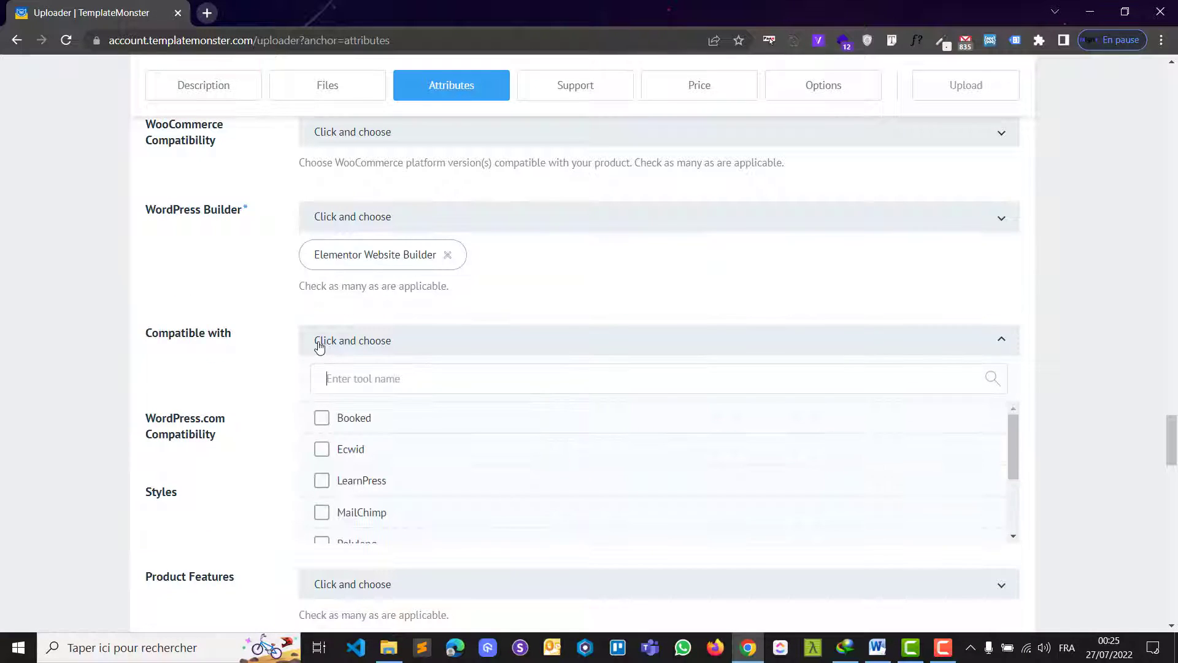
{"action": "left_click", "coordinate": [319, 343]}
Step: Set the product's Styles to Clean, Material Design and Minimalist
{"action": "scroll", "coordinate": [263, 358], "scroll_direction": "down", "scroll_amount": 2}
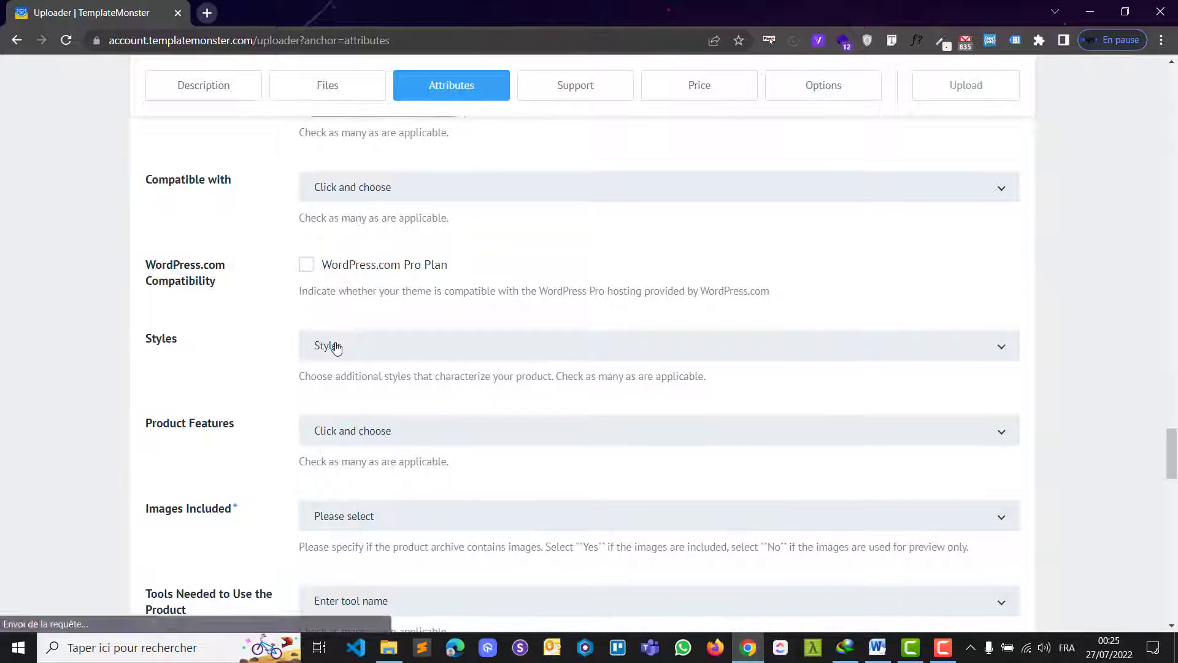
{"action": "left_click", "coordinate": [336, 348]}
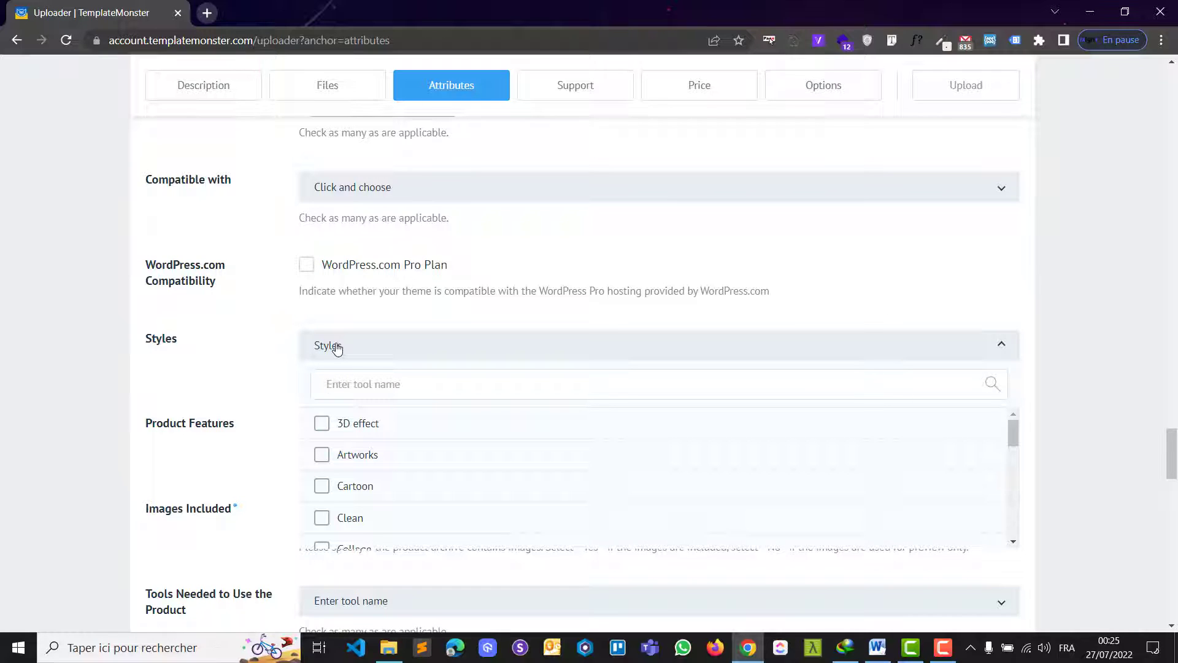
{"action": "type", "text": "cle"}
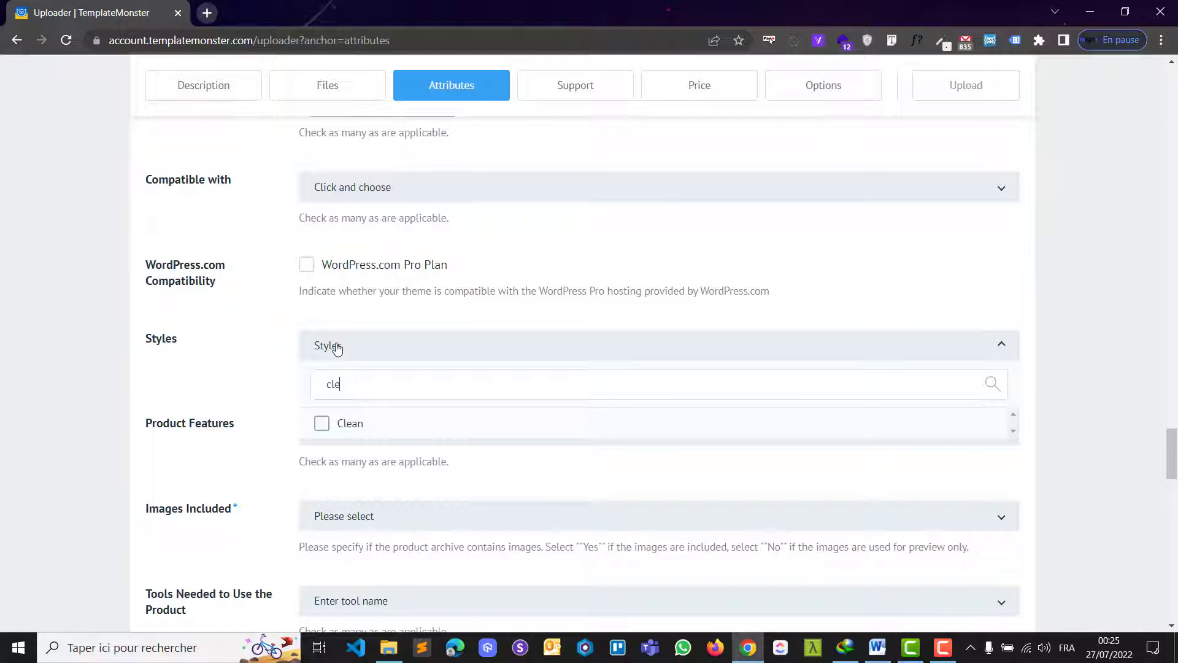
{"action": "left_click", "coordinate": [356, 424]}
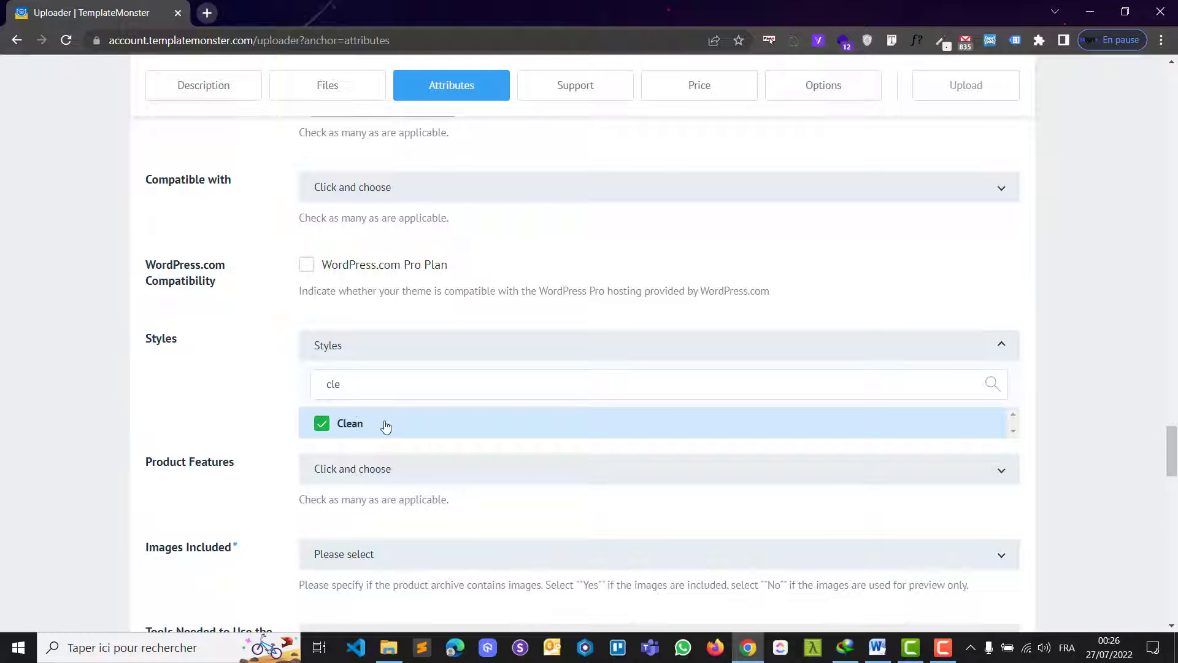
{"action": "type", "text": "des"}
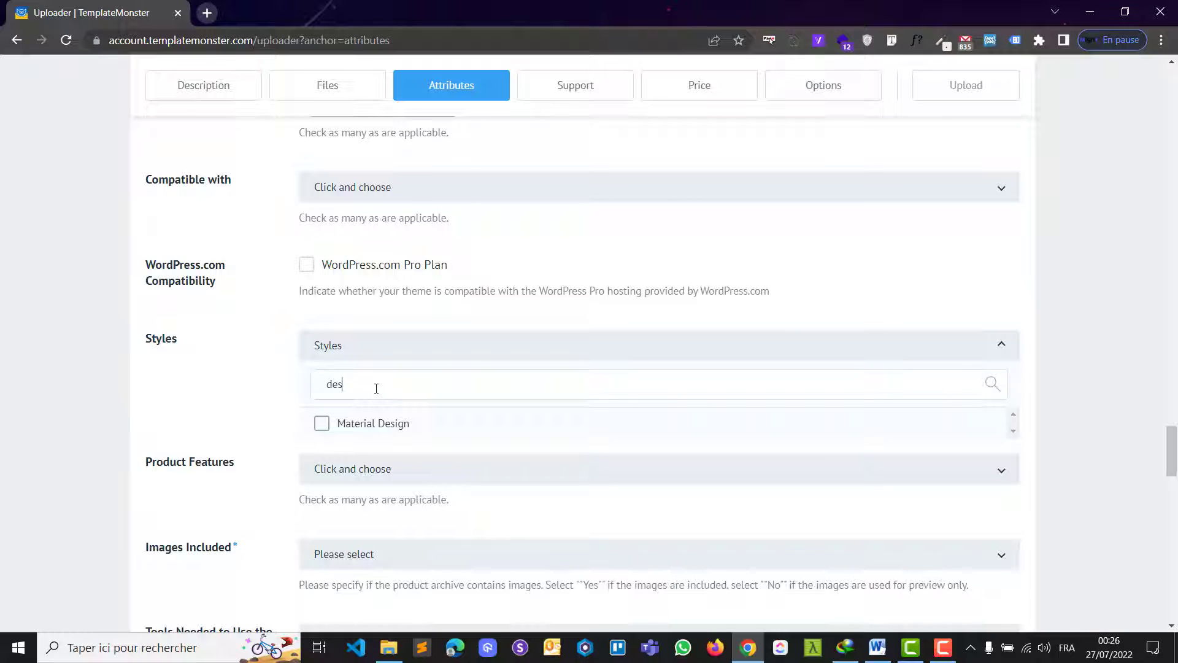
{"action": "key", "text": "BackSpace"}
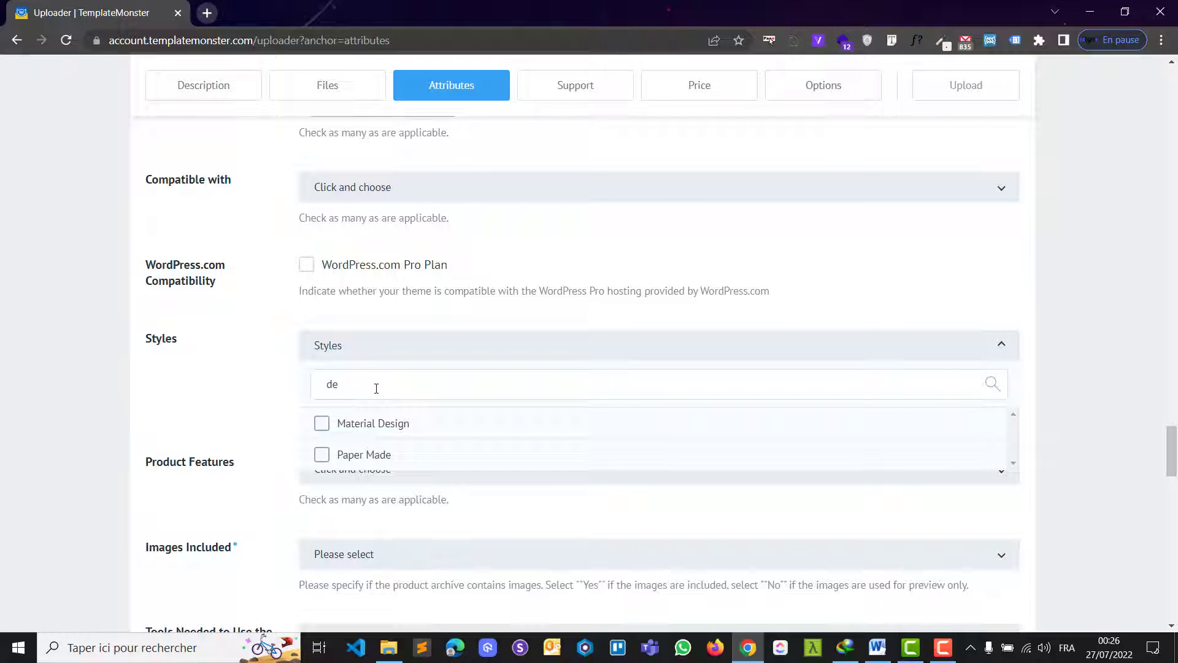
{"action": "left_click", "coordinate": [379, 425]}
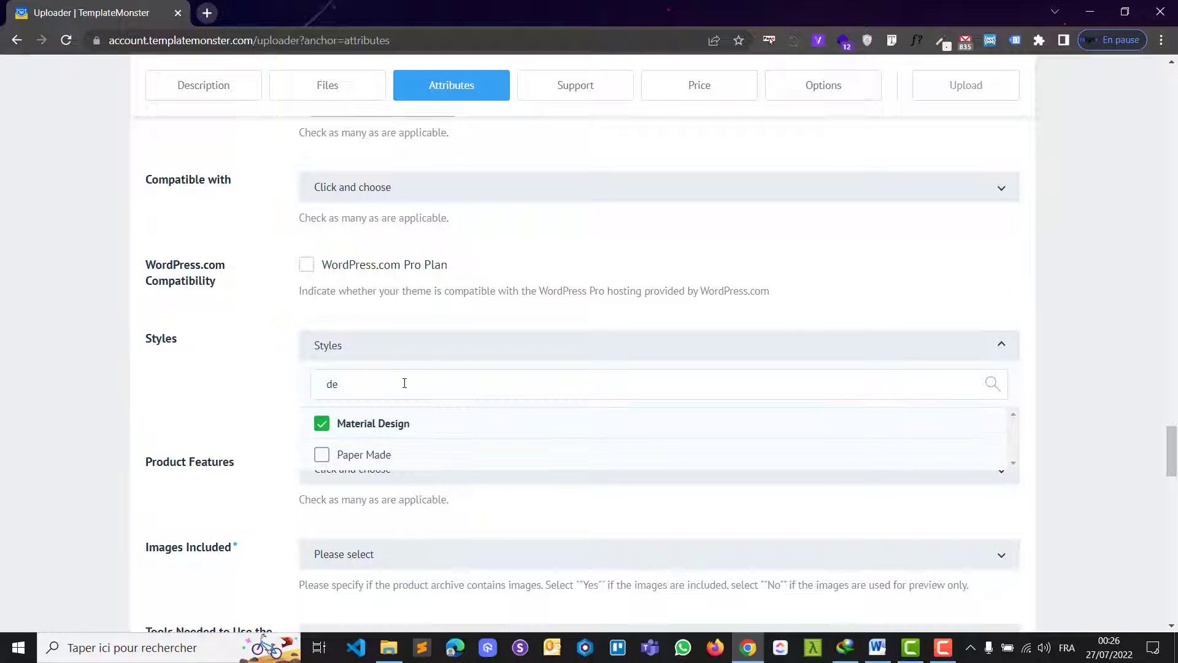
{"action": "type", "text": "mini"}
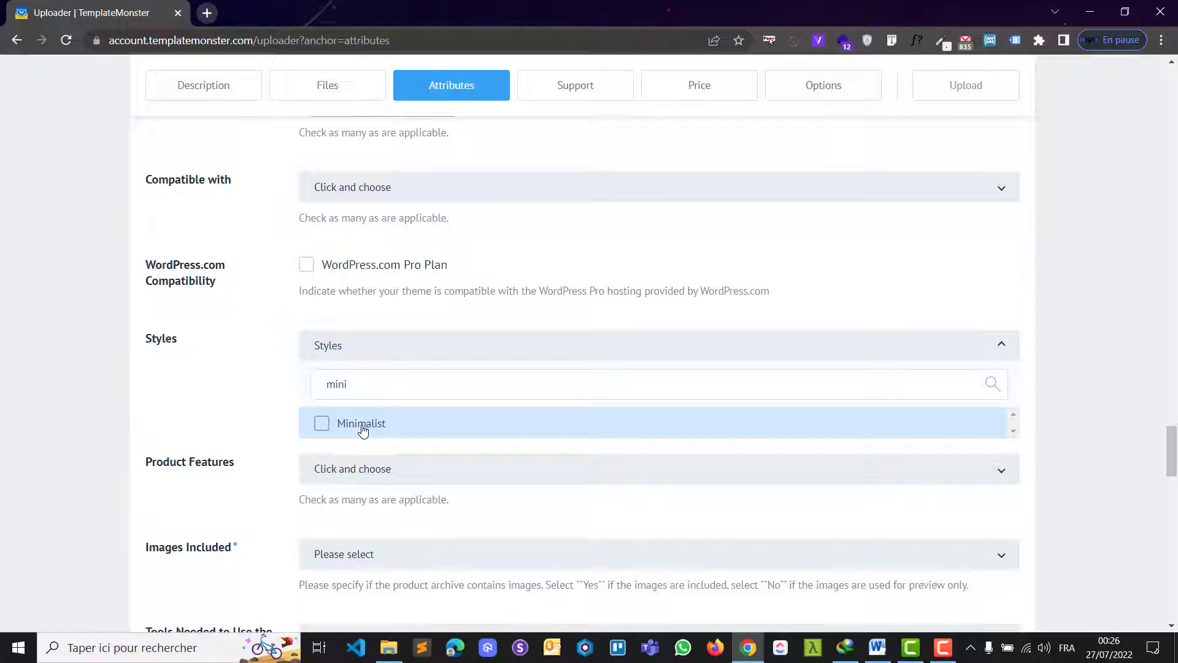
{"action": "left_click", "coordinate": [362, 427]}
{"action": "left_click", "coordinate": [267, 400]}
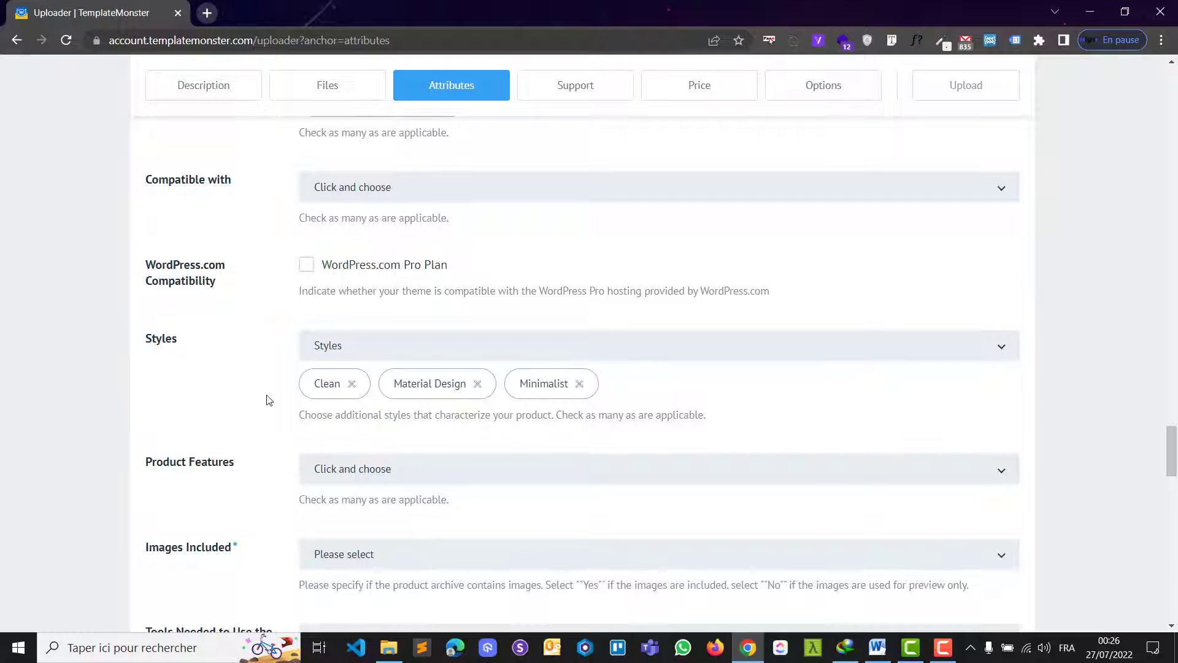
{"action": "scroll", "coordinate": [270, 400], "scroll_direction": "down", "scroll_amount": 3}
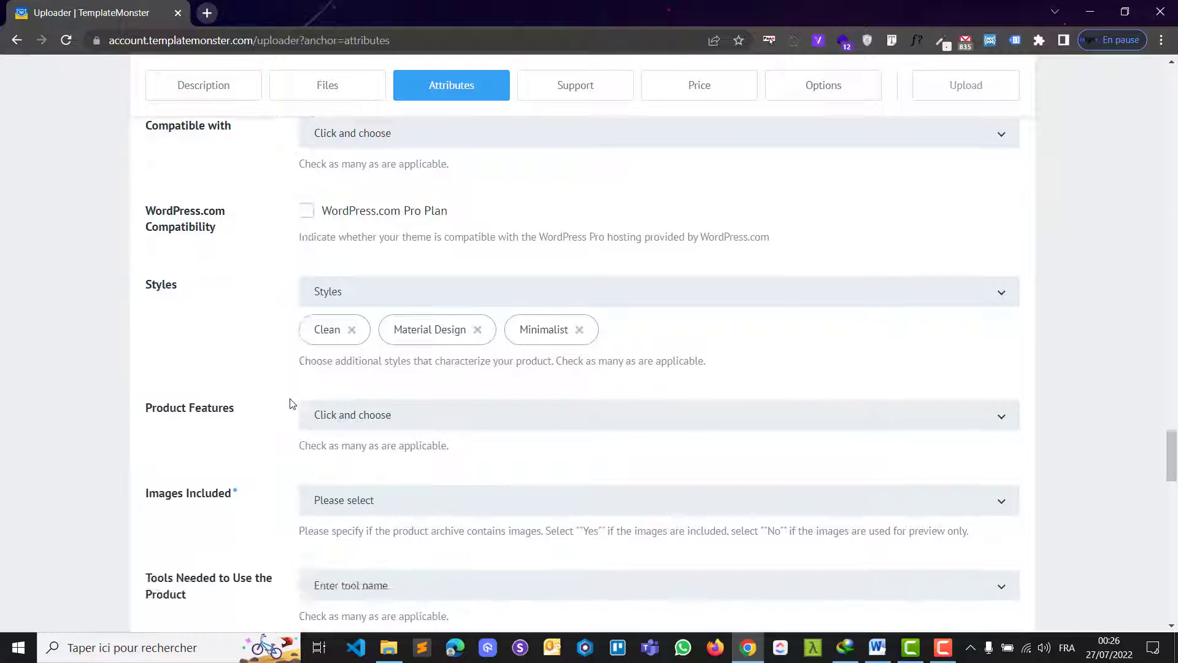
{"action": "left_click", "coordinate": [389, 313]}
{"action": "scroll", "coordinate": [481, 409], "scroll_direction": "down", "scroll_amount": 10}
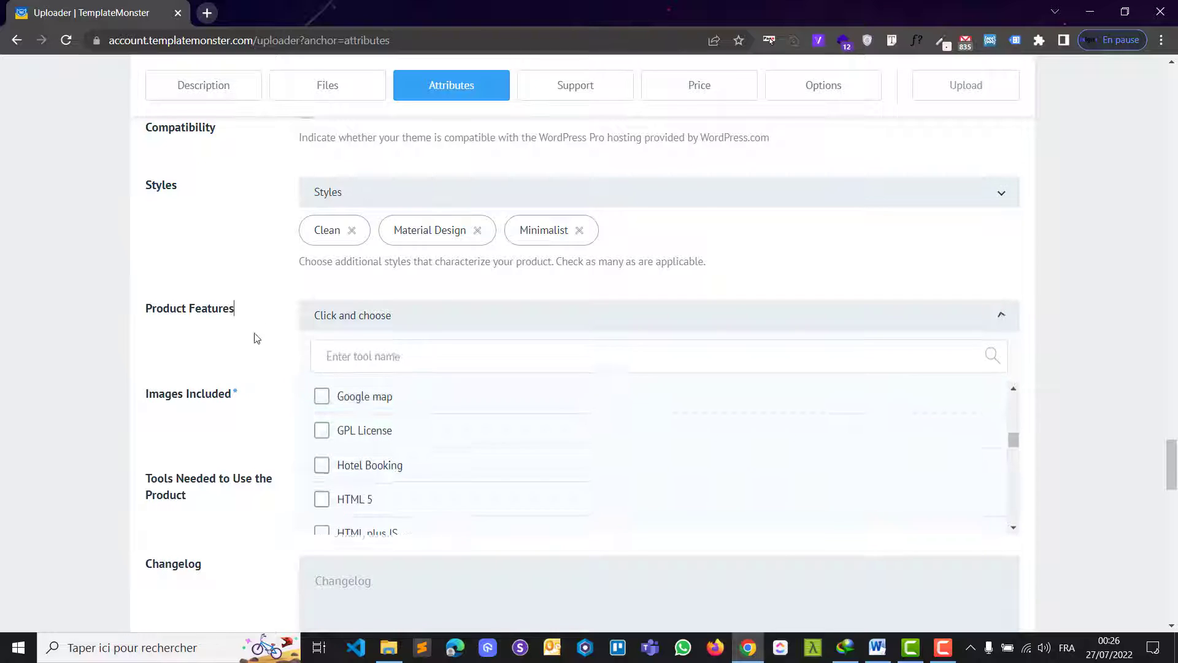
{"action": "left_click", "coordinate": [264, 467]}
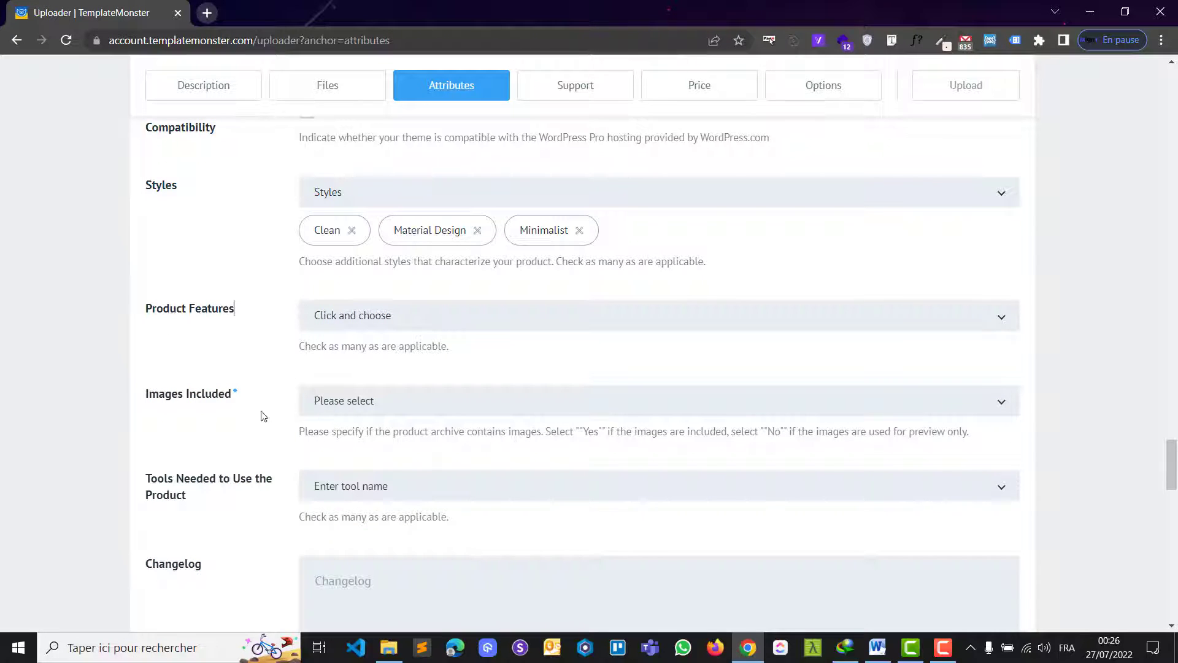
Step: Set Images Included to No in the product attributes
{"action": "scroll", "coordinate": [184, 411], "scroll_direction": "down", "scroll_amount": 1}
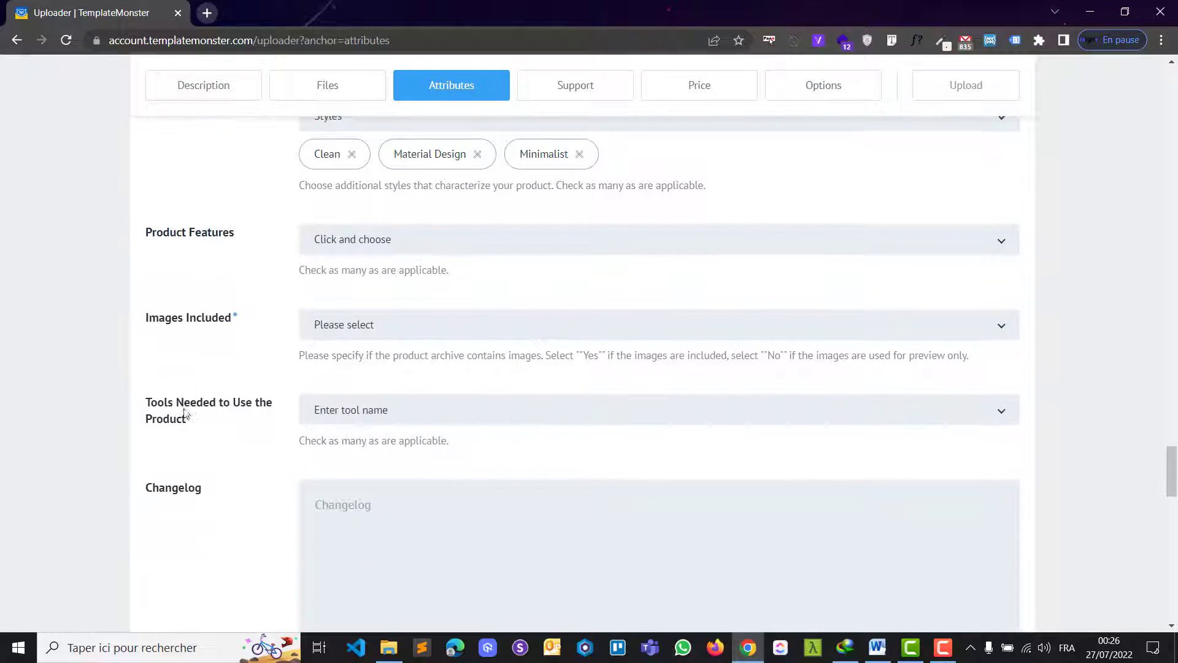
{"action": "left_click", "coordinate": [324, 332]}
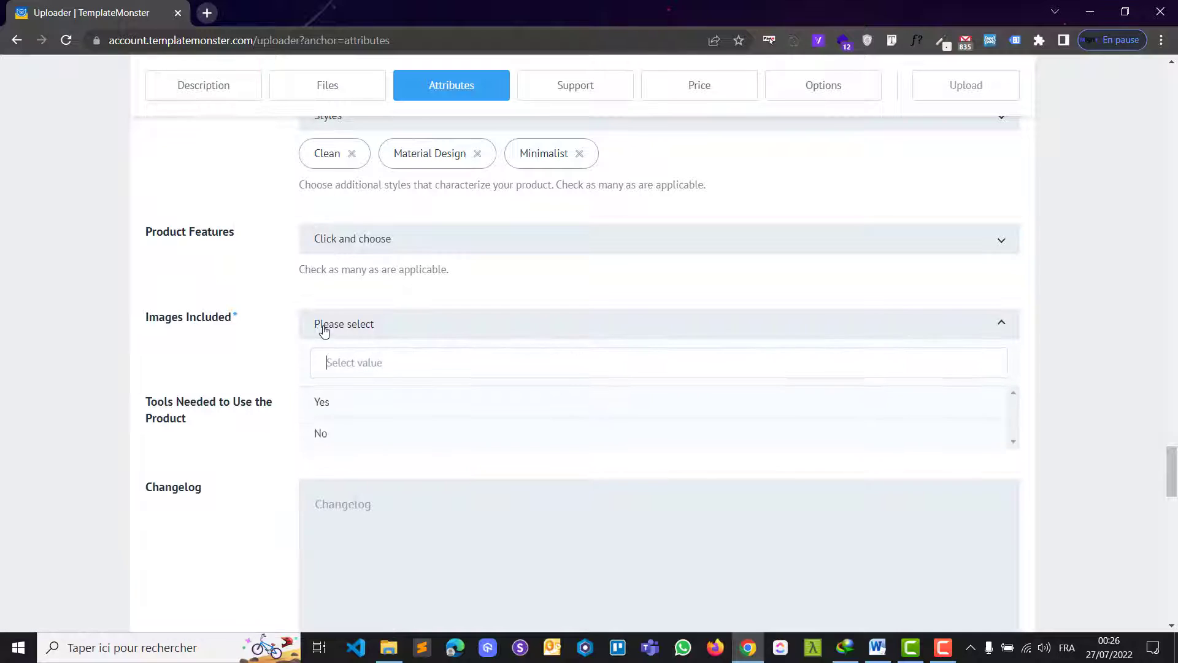
{"action": "left_click", "coordinate": [321, 429]}
{"action": "scroll", "coordinate": [258, 345], "scroll_direction": "down", "scroll_amount": 2}
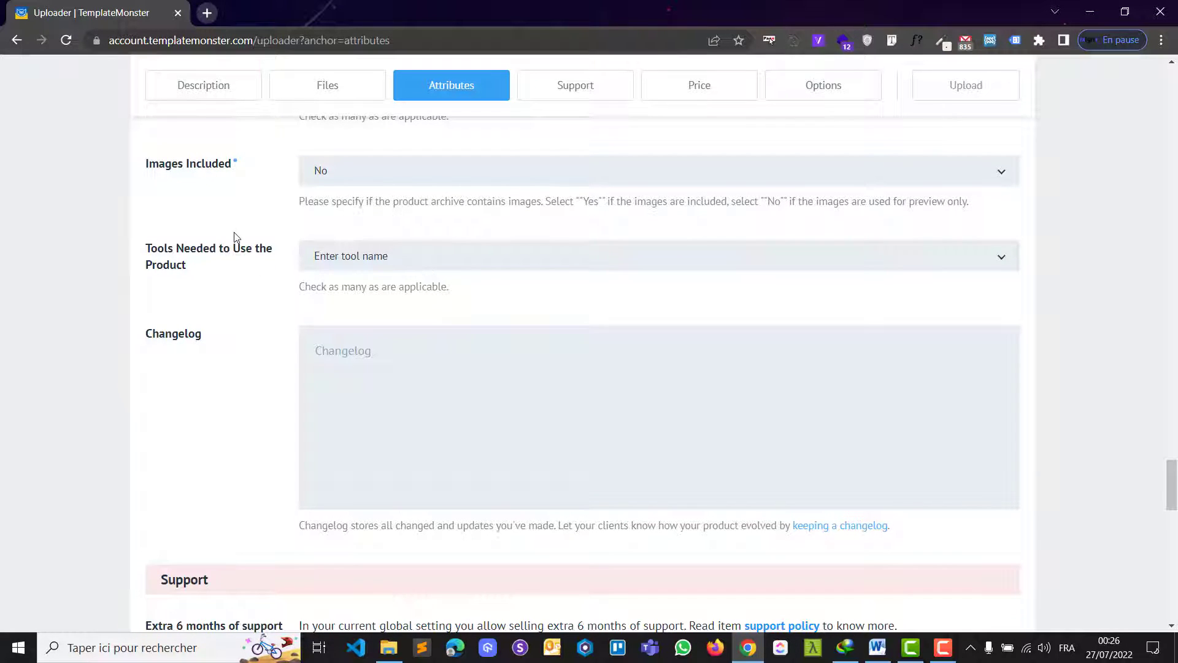
{"action": "scroll", "coordinate": [369, 251], "scroll_direction": "up", "scroll_amount": 1}
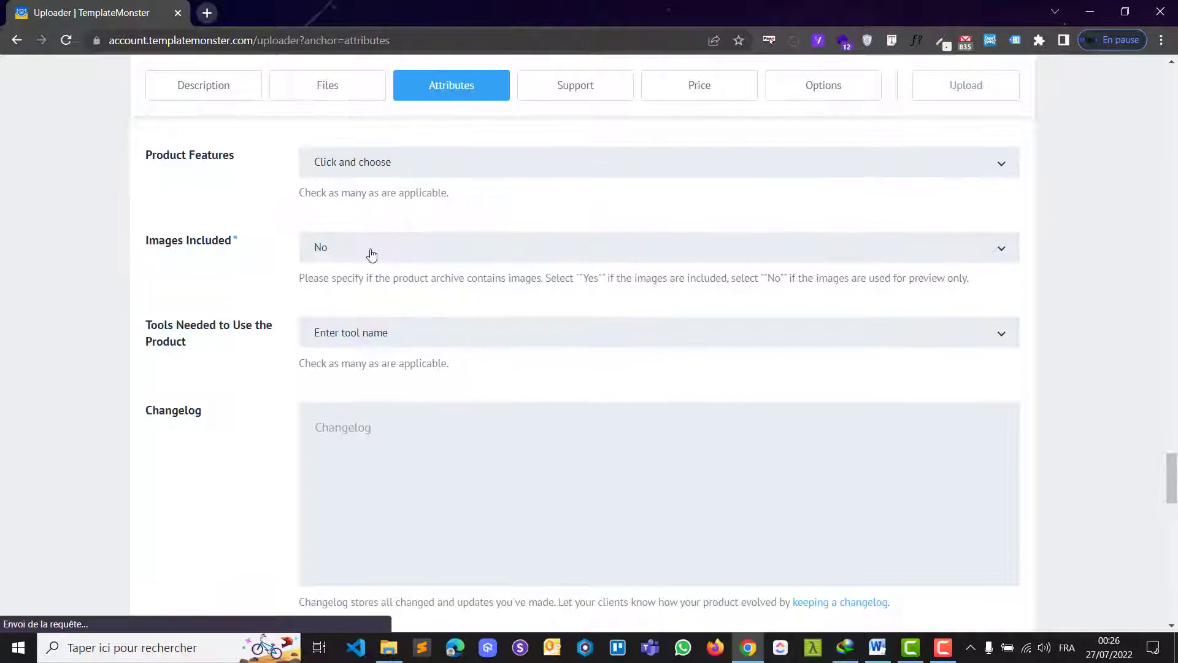
{"action": "left_click", "coordinate": [943, 654]}
{"action": "left_click", "coordinate": [1118, 590]}
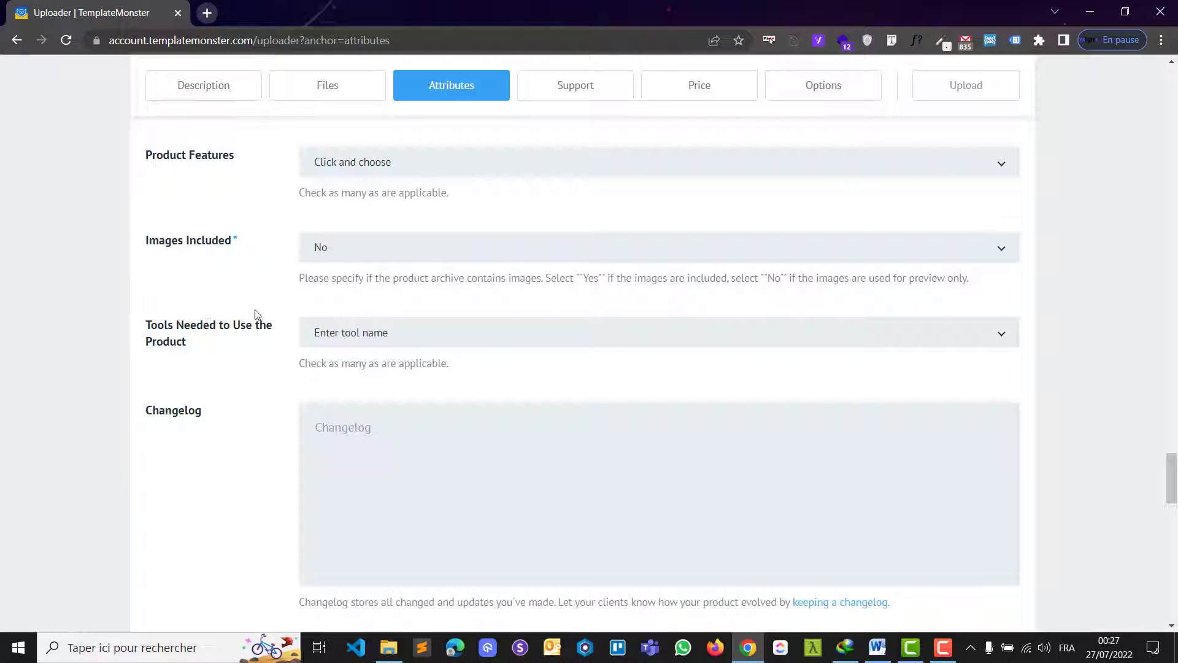
{"action": "left_click", "coordinate": [349, 341]}
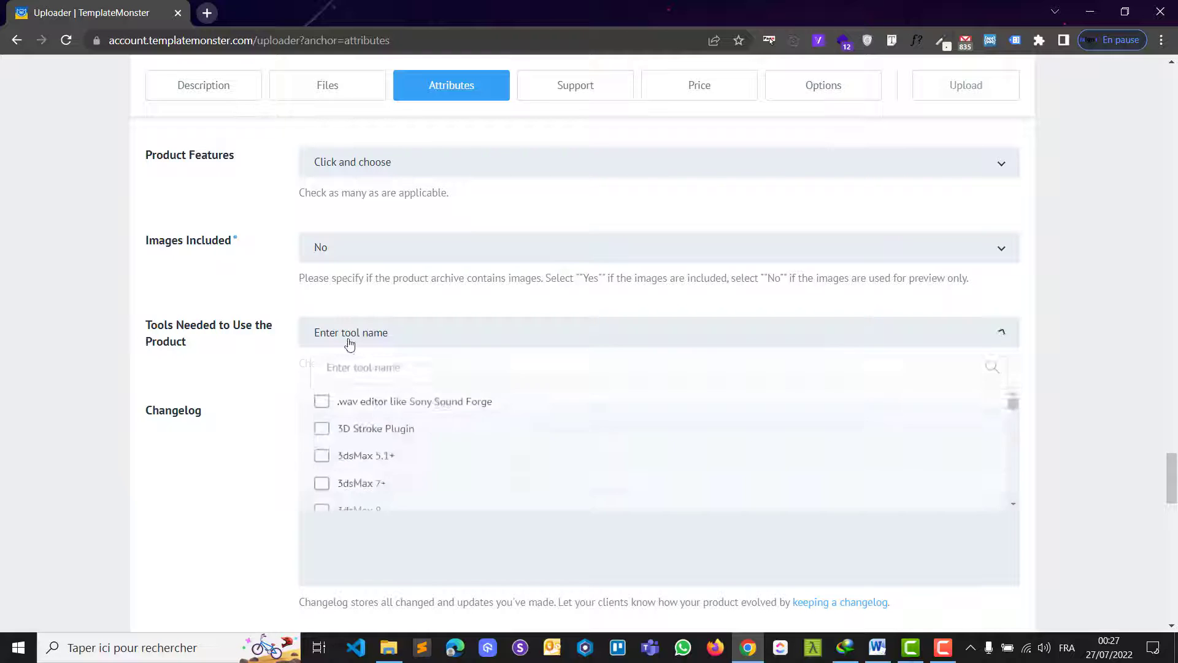
{"action": "scroll", "coordinate": [342, 399], "scroll_direction": "down", "scroll_amount": 3}
{"action": "left_click", "coordinate": [289, 384]}
{"action": "scroll", "coordinate": [264, 376], "scroll_direction": "down", "scroll_amount": 2}
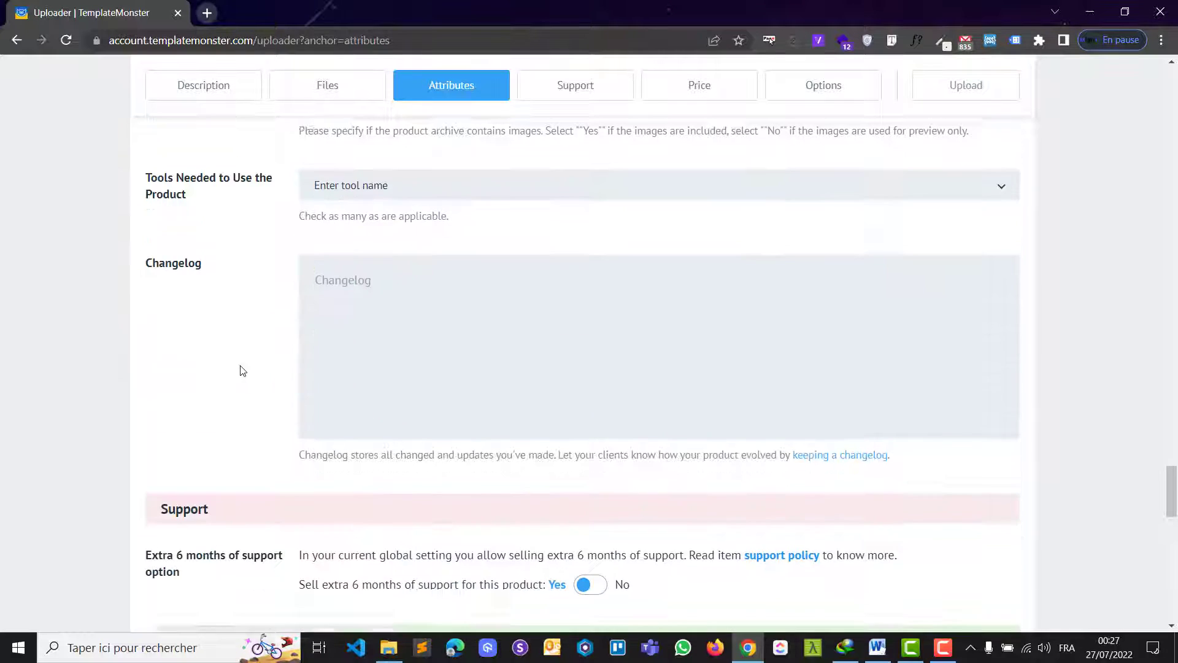
{"action": "left_click_drag", "start_coordinate": [229, 263], "coordinate": [131, 256]}
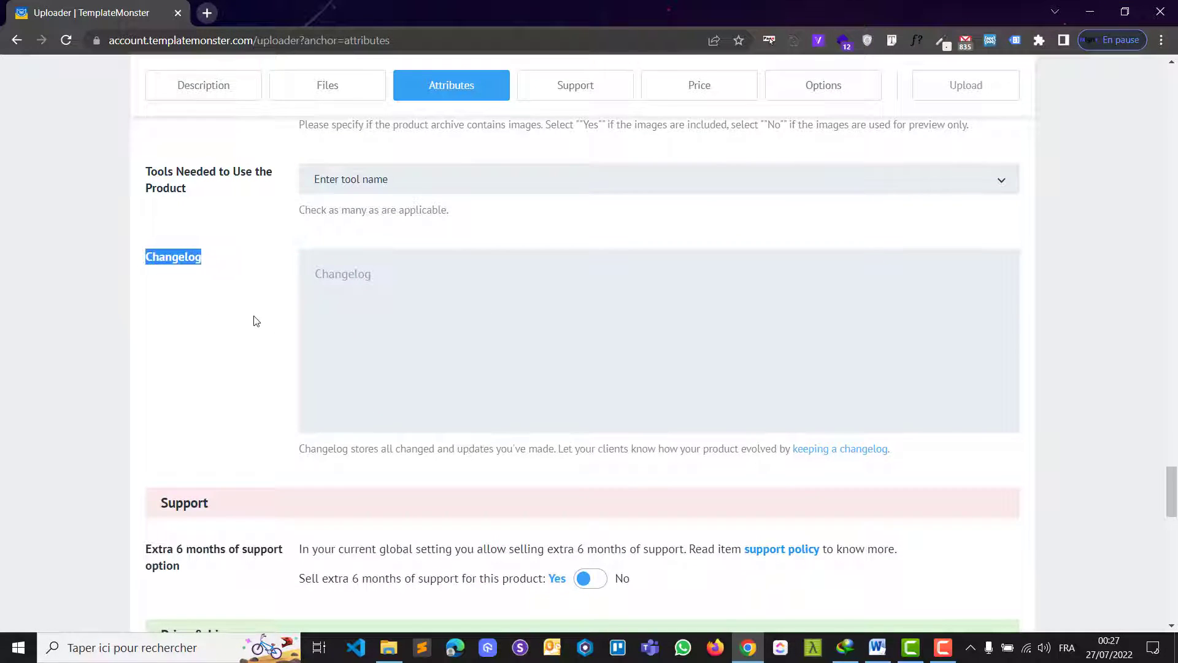
{"action": "left_click", "coordinate": [280, 321]}
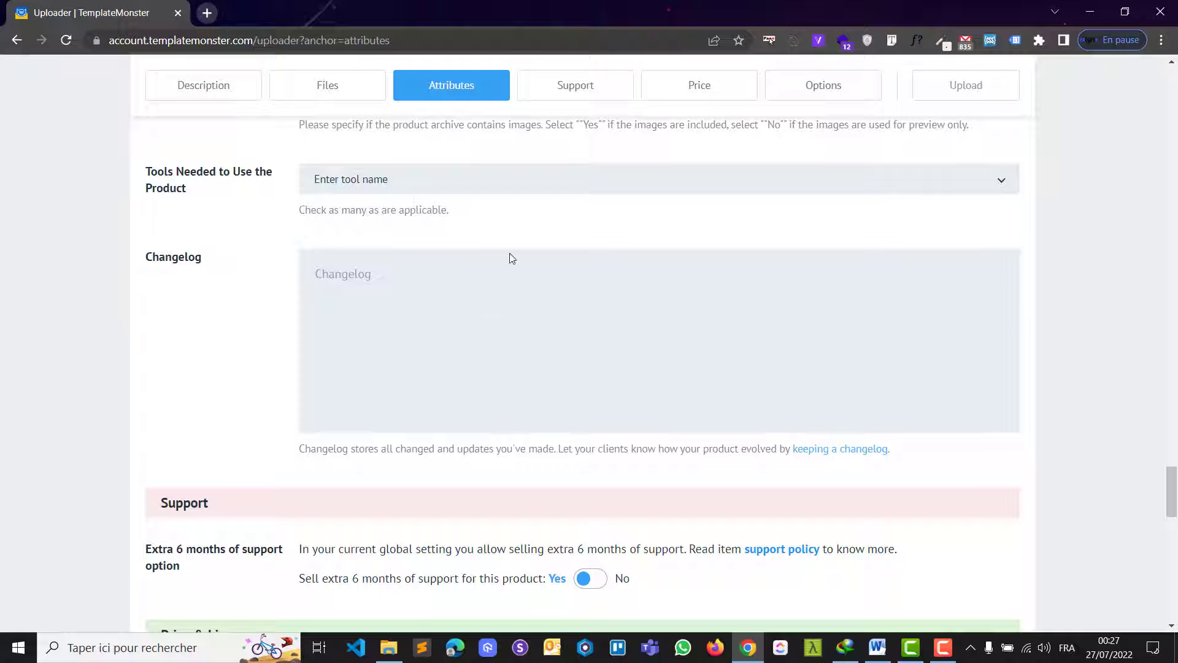
{"action": "left_click", "coordinate": [390, 285]}
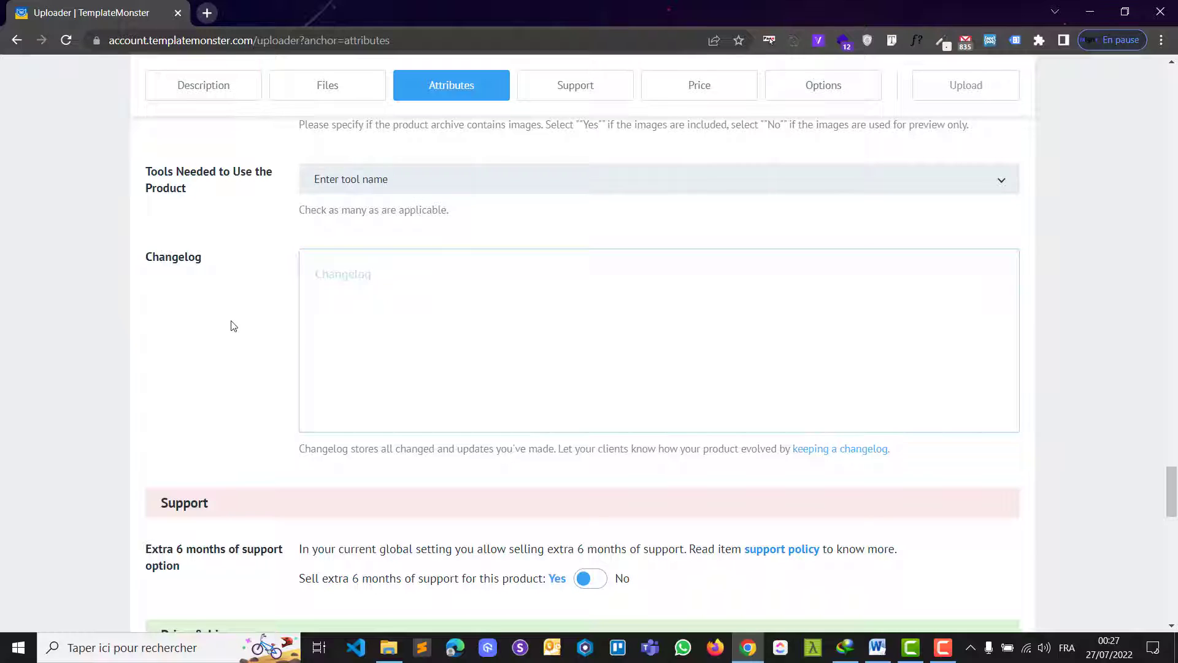
Step: Set the Product Price to 32 in Price & License
{"action": "scroll", "coordinate": [234, 326], "scroll_direction": "down", "scroll_amount": 7}
{"action": "left_click_drag", "start_coordinate": [323, 228], "coordinate": [282, 222]}
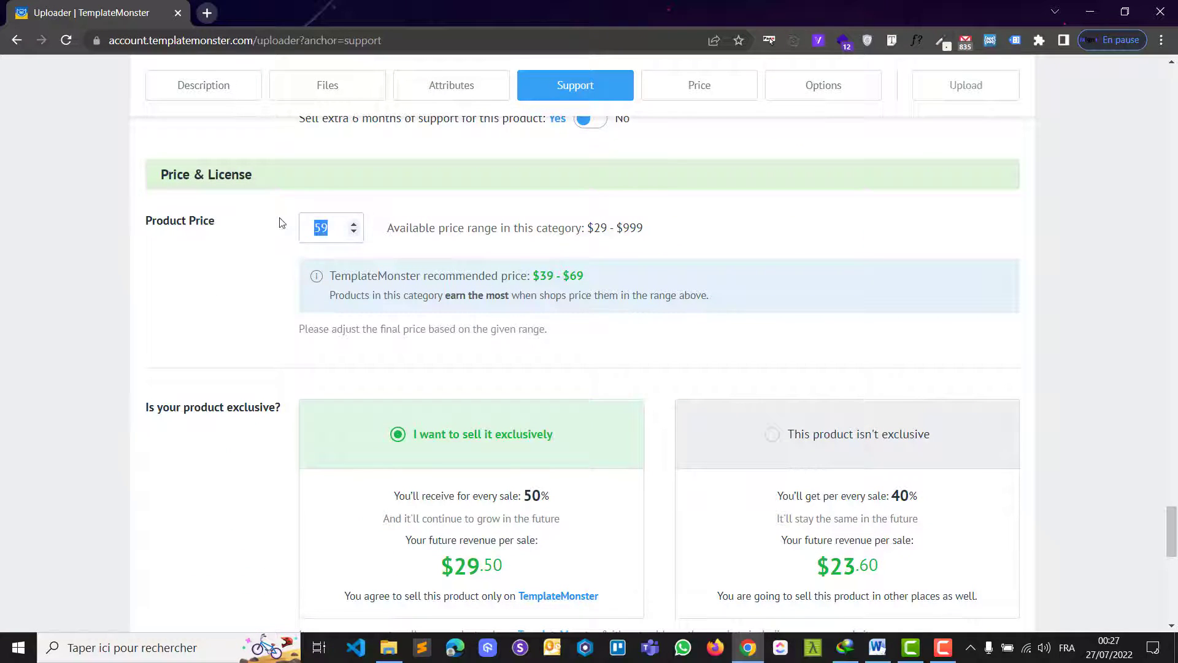
{"action": "type", "text": "32"}
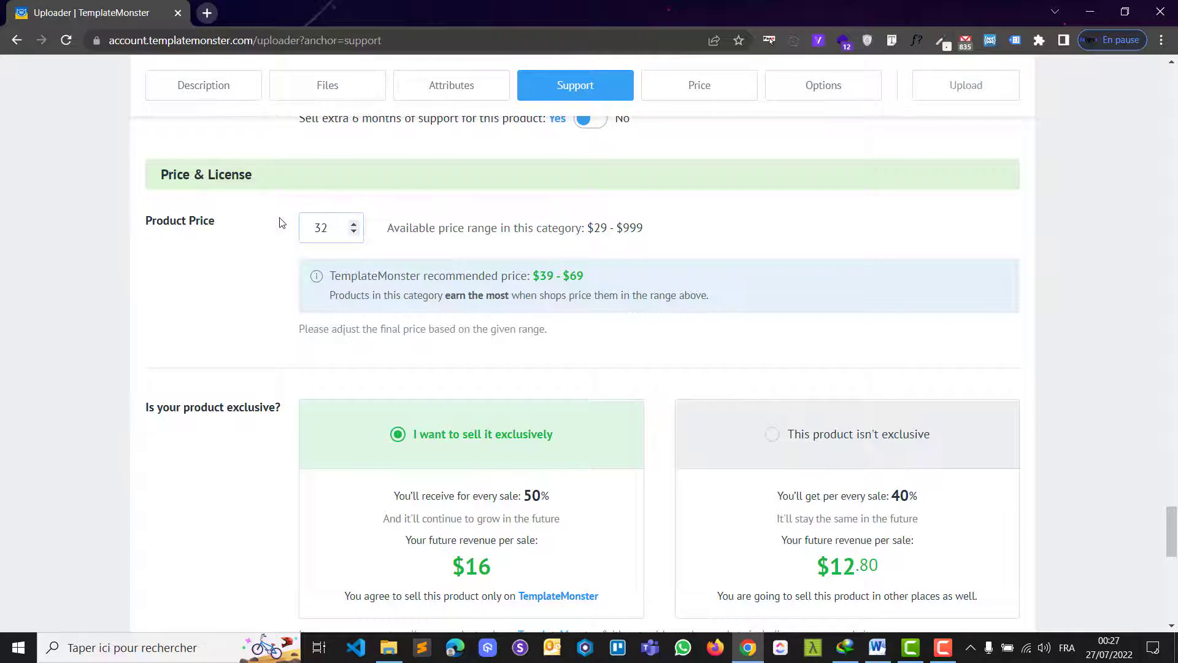
{"action": "scroll", "coordinate": [358, 310], "scroll_direction": "down", "scroll_amount": 2}
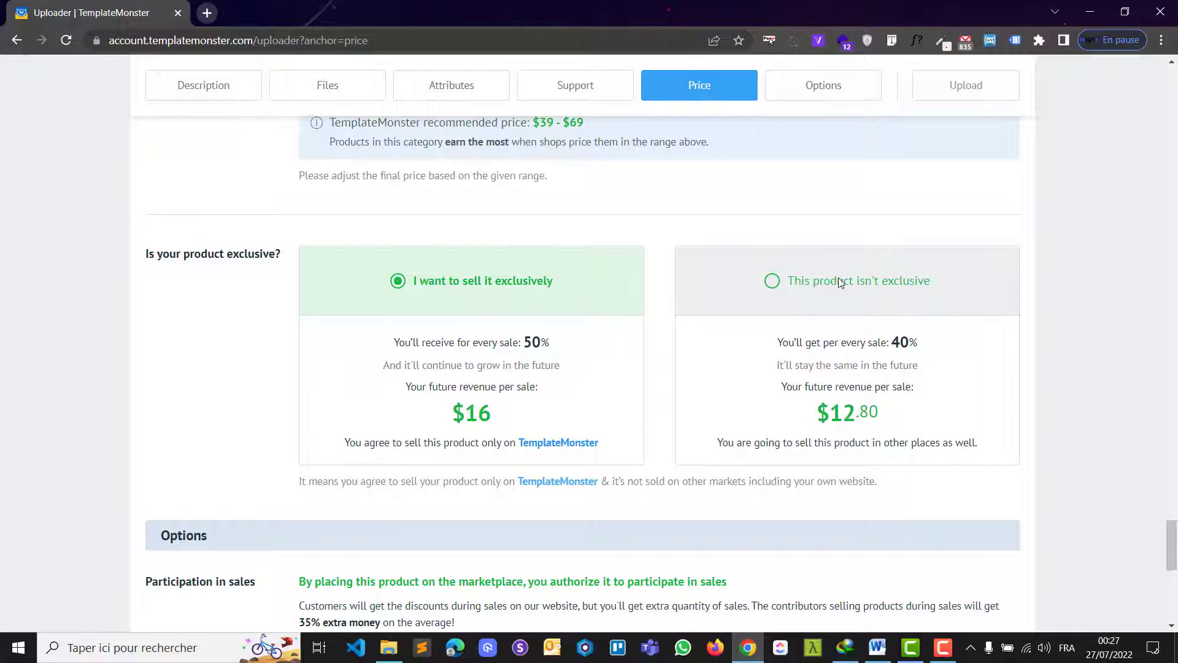
{"action": "left_click", "coordinate": [787, 283]}
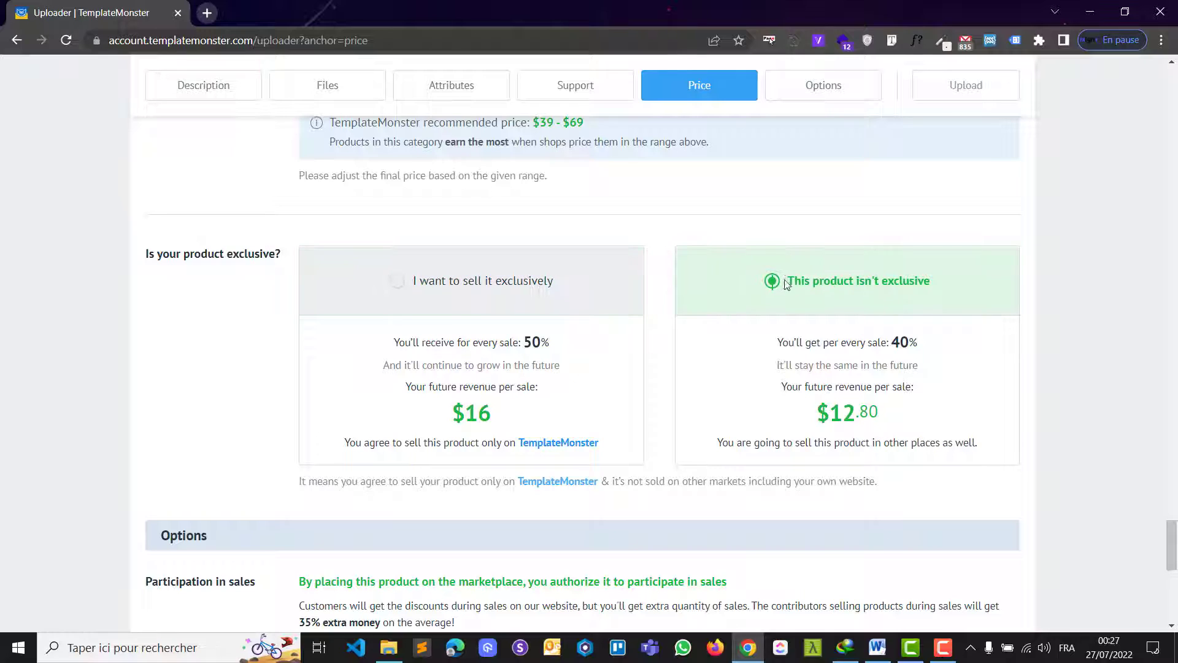
{"action": "left_click", "coordinate": [395, 289]}
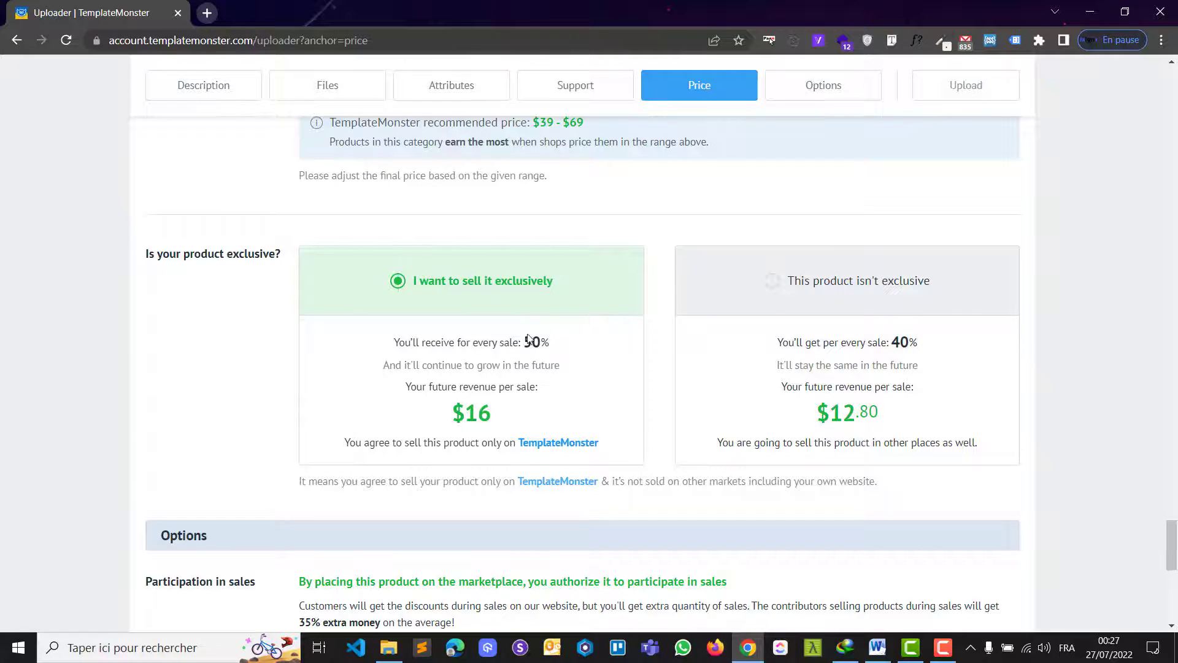
Step: Enter "Thnak you sir :)" as the Comment for reviewer
{"action": "scroll", "coordinate": [480, 337], "scroll_direction": "down", "scroll_amount": 9}
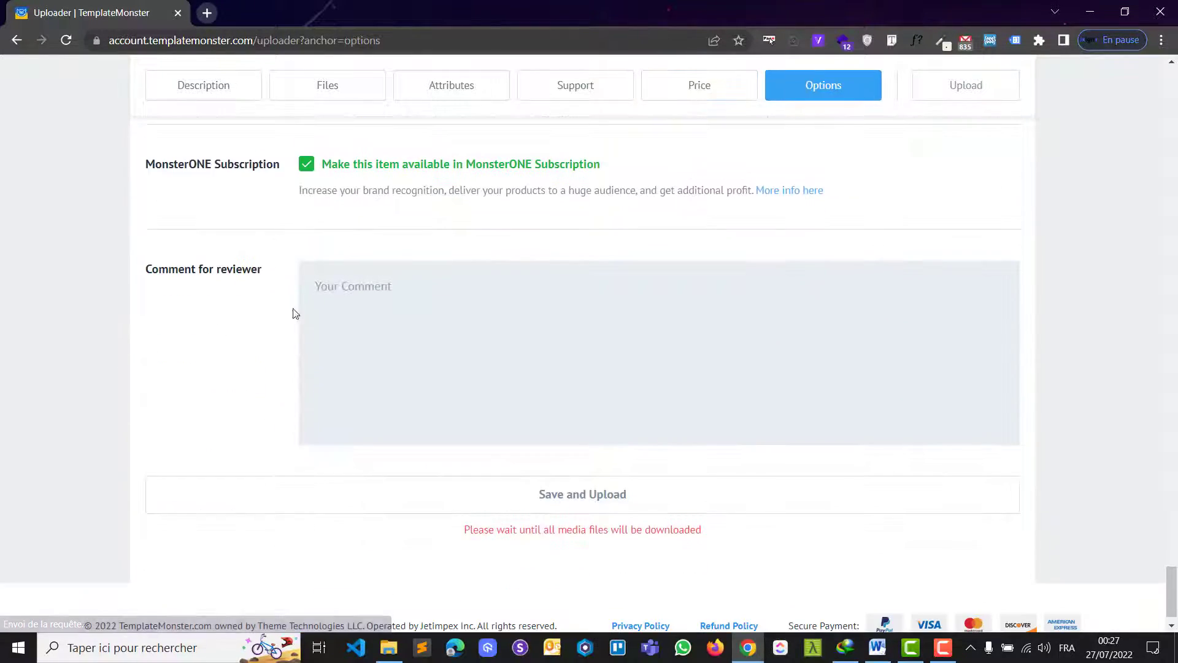
{"action": "left_click", "coordinate": [403, 307]}
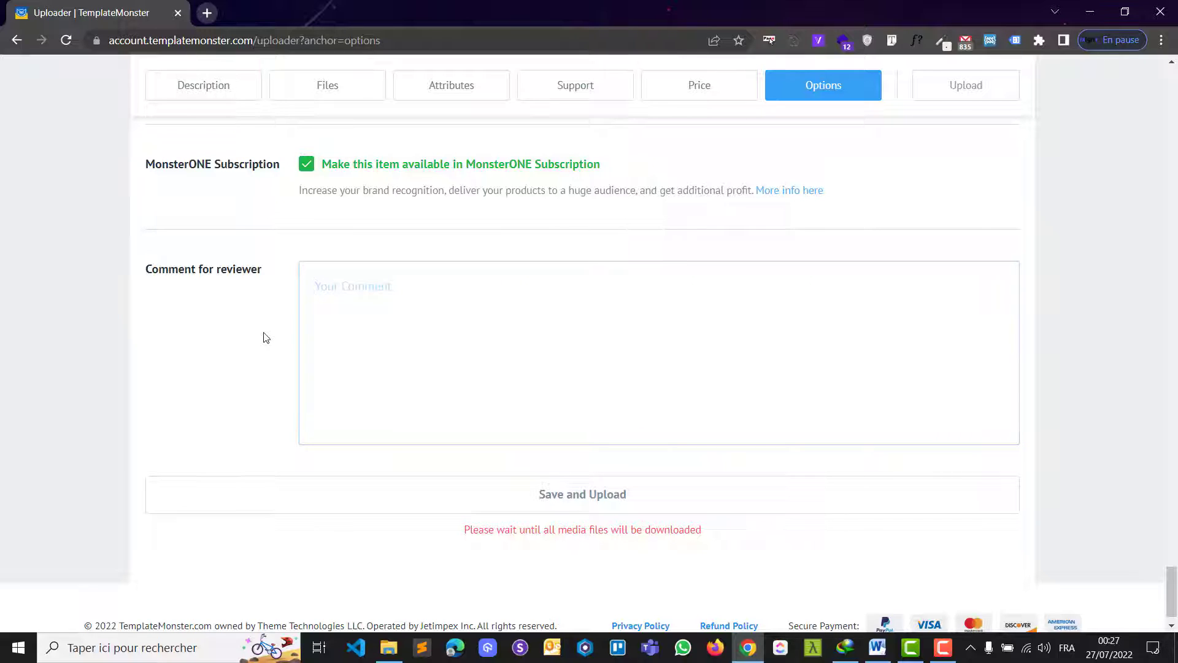
{"action": "type", "text": "Thnak you sir :)"}
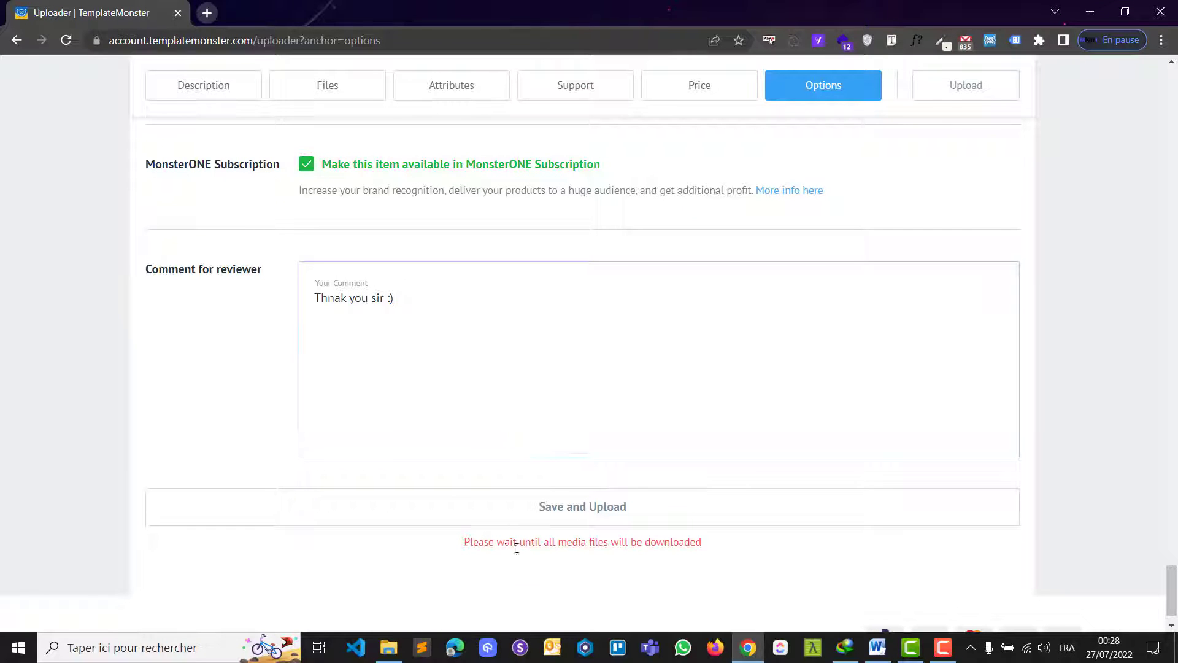
{"action": "scroll", "coordinate": [416, 396], "scroll_direction": "up", "scroll_amount": 20}
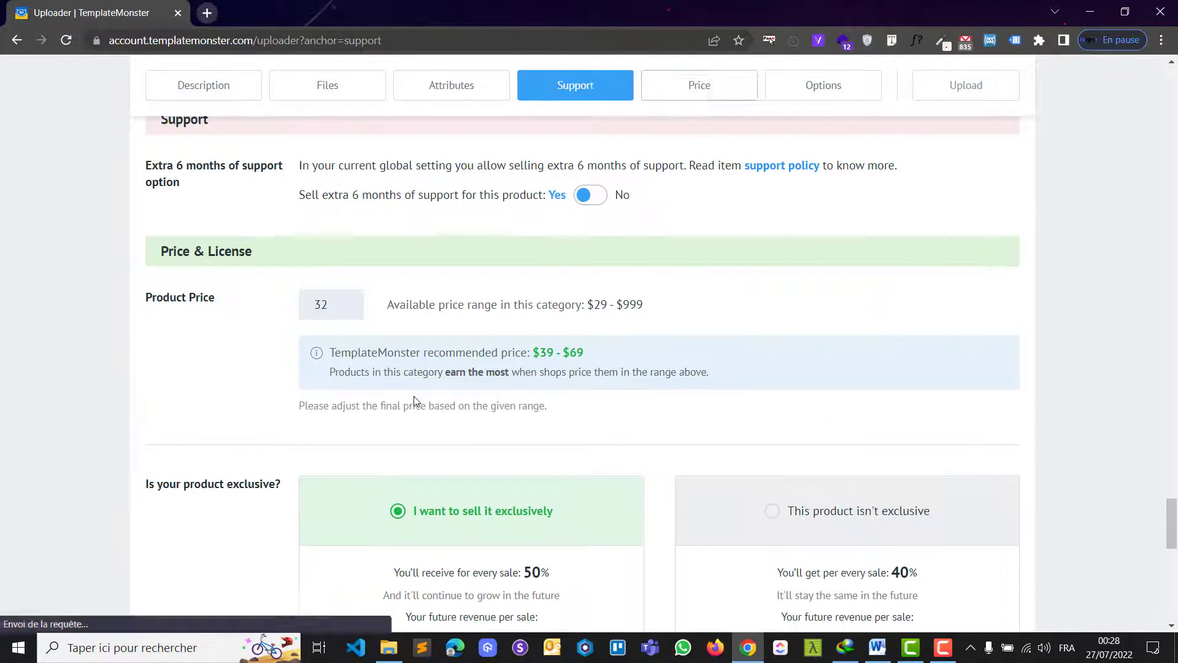
Step: Add the related topics Investment Company Templates, Management Company Templates and Business Audit to the product
{"action": "scroll", "coordinate": [414, 396], "scroll_direction": "up", "scroll_amount": 20}
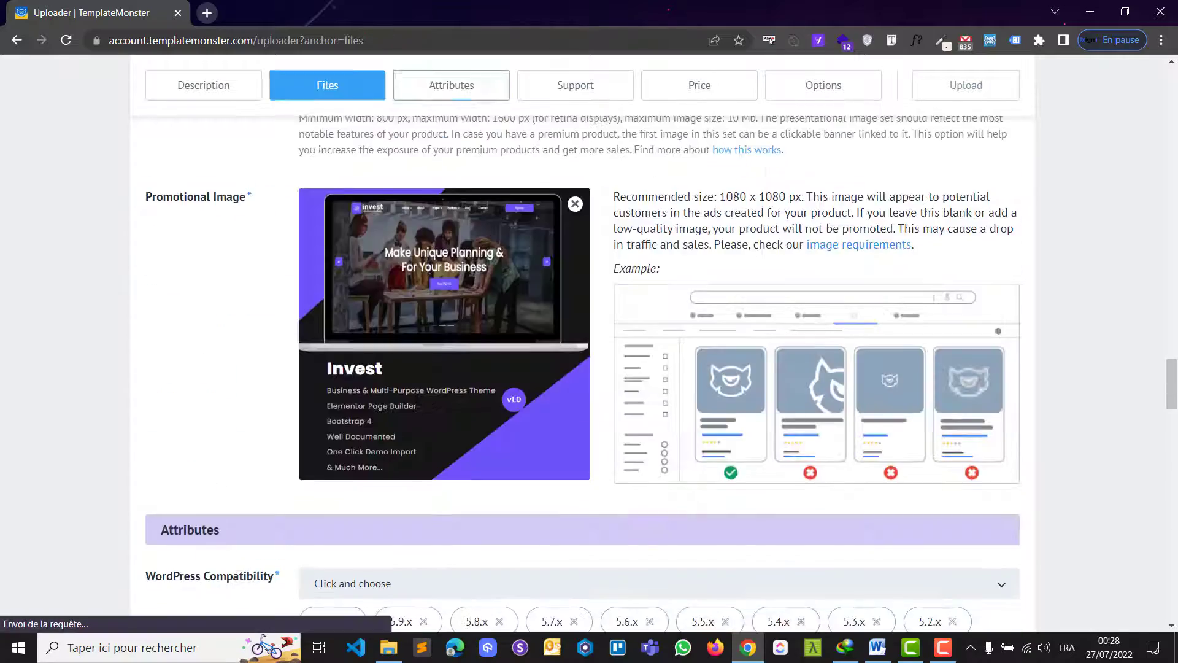
{"action": "scroll", "coordinate": [414, 397], "scroll_direction": "up", "scroll_amount": 20}
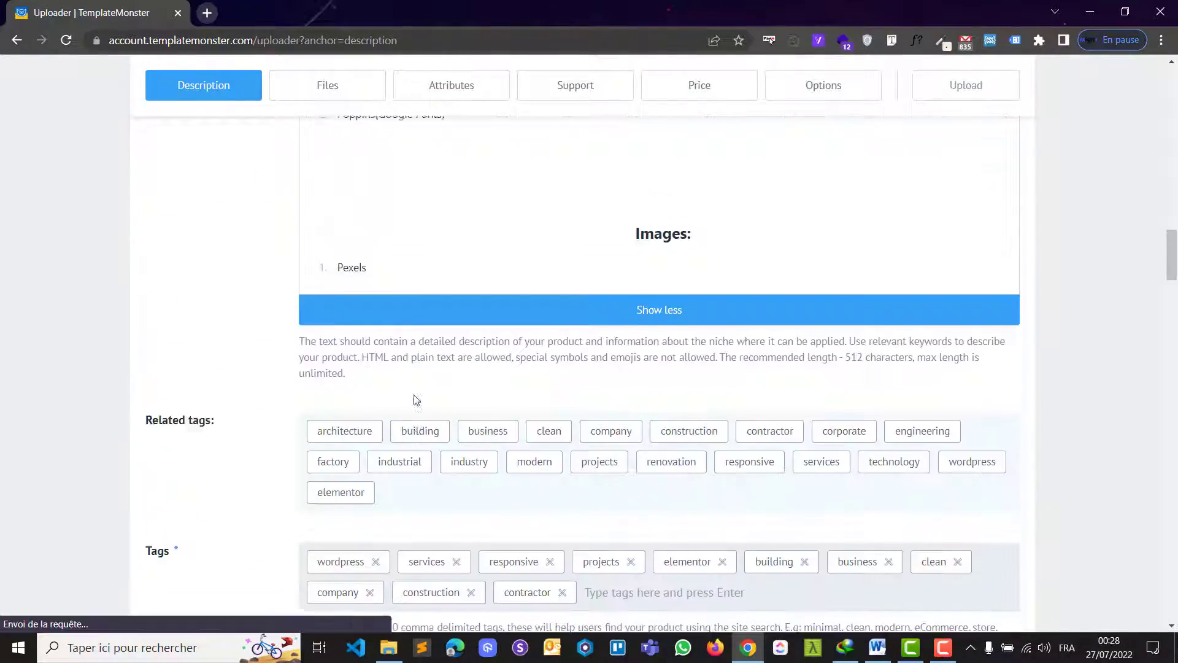
{"action": "scroll", "coordinate": [415, 399], "scroll_direction": "up", "scroll_amount": 20}
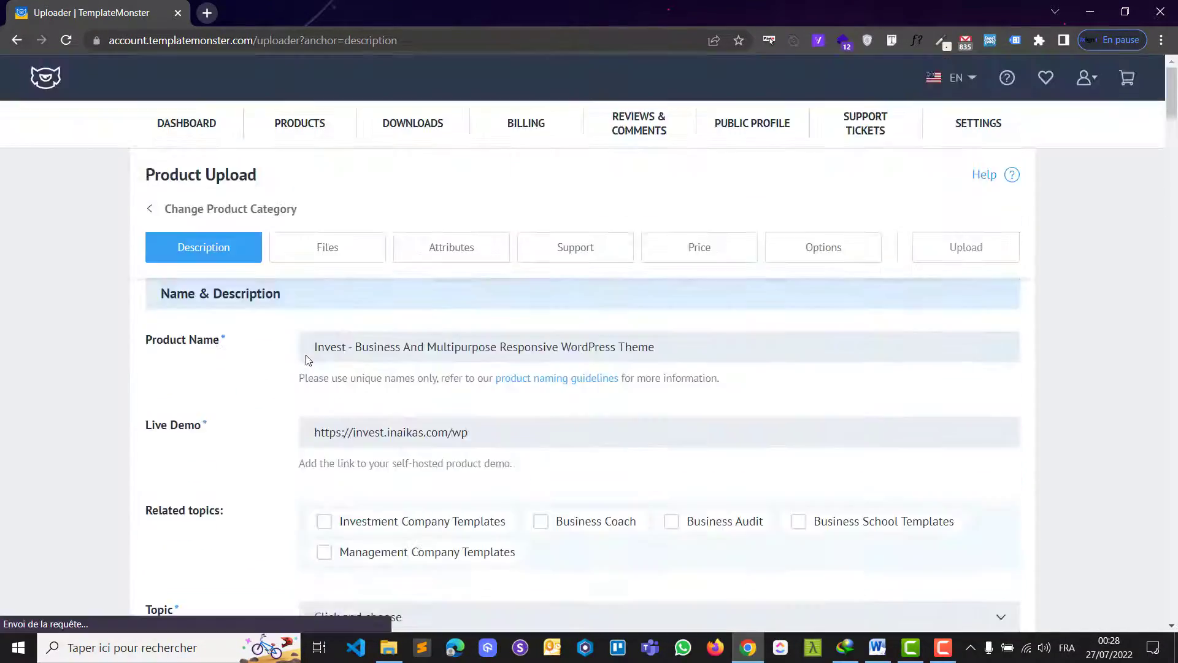
{"action": "scroll", "coordinate": [544, 354], "scroll_direction": "down", "scroll_amount": 5}
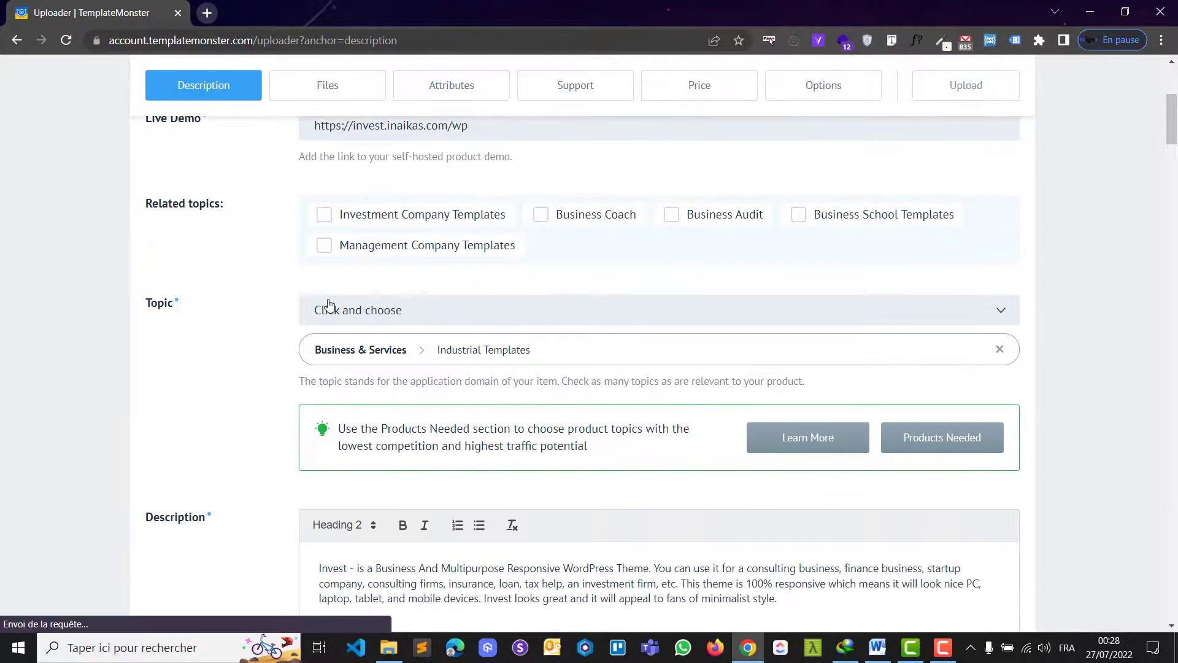
{"action": "left_click", "coordinate": [324, 215]}
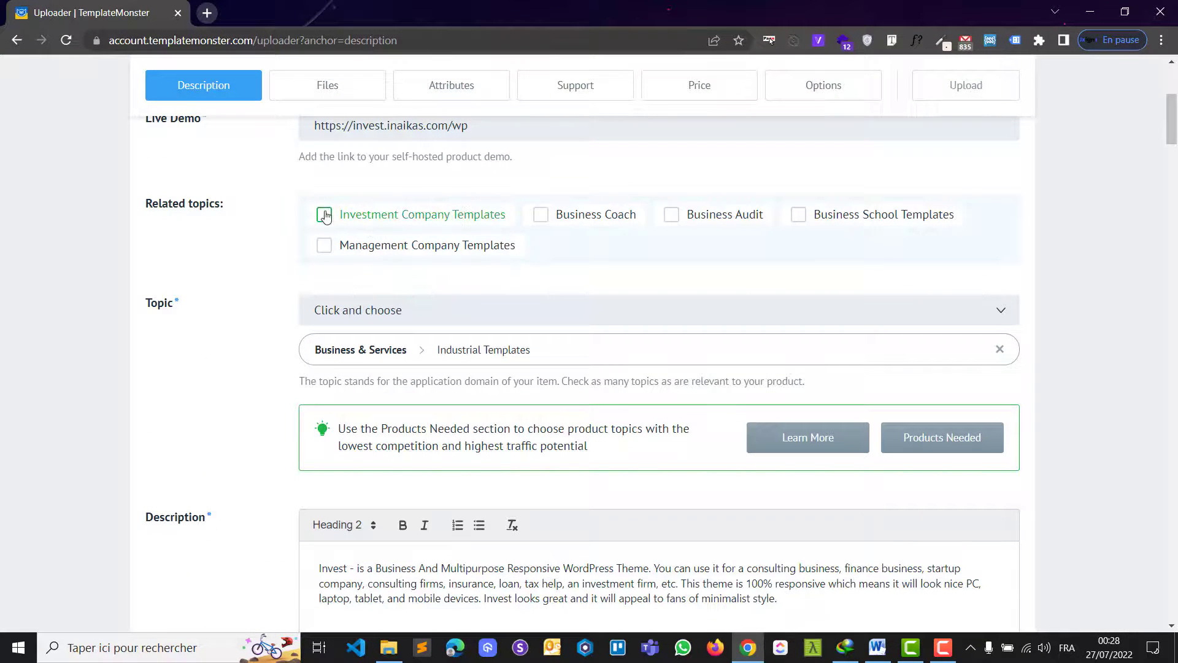
{"action": "left_click", "coordinate": [327, 244]}
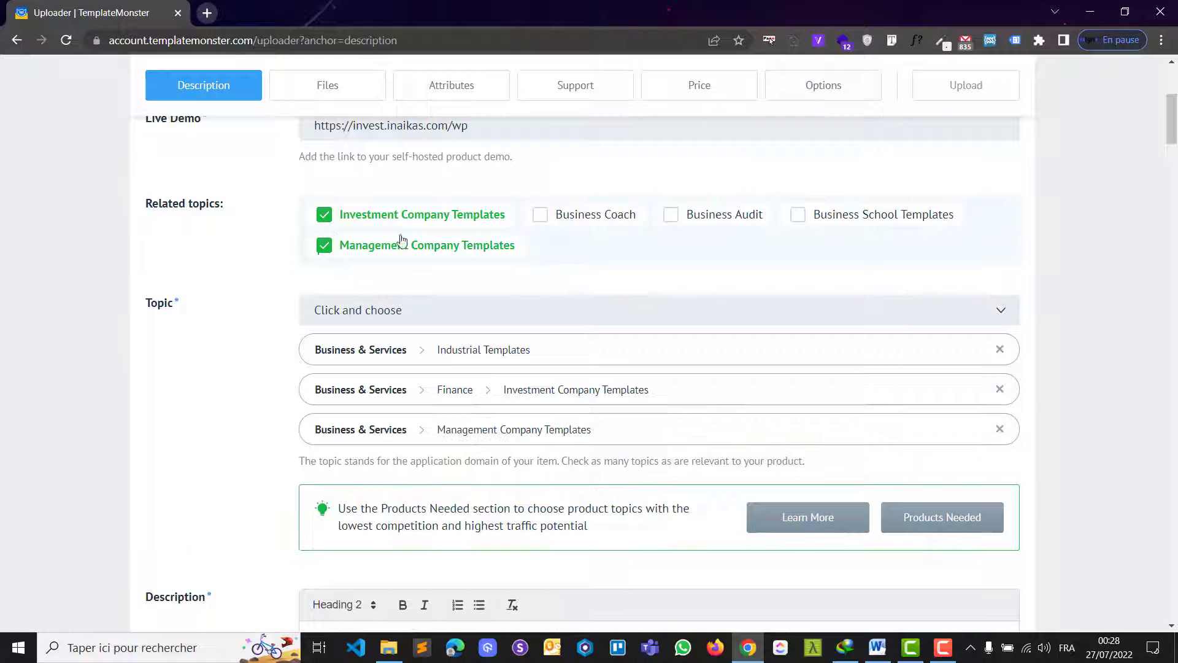
{"action": "left_click", "coordinate": [671, 215]}
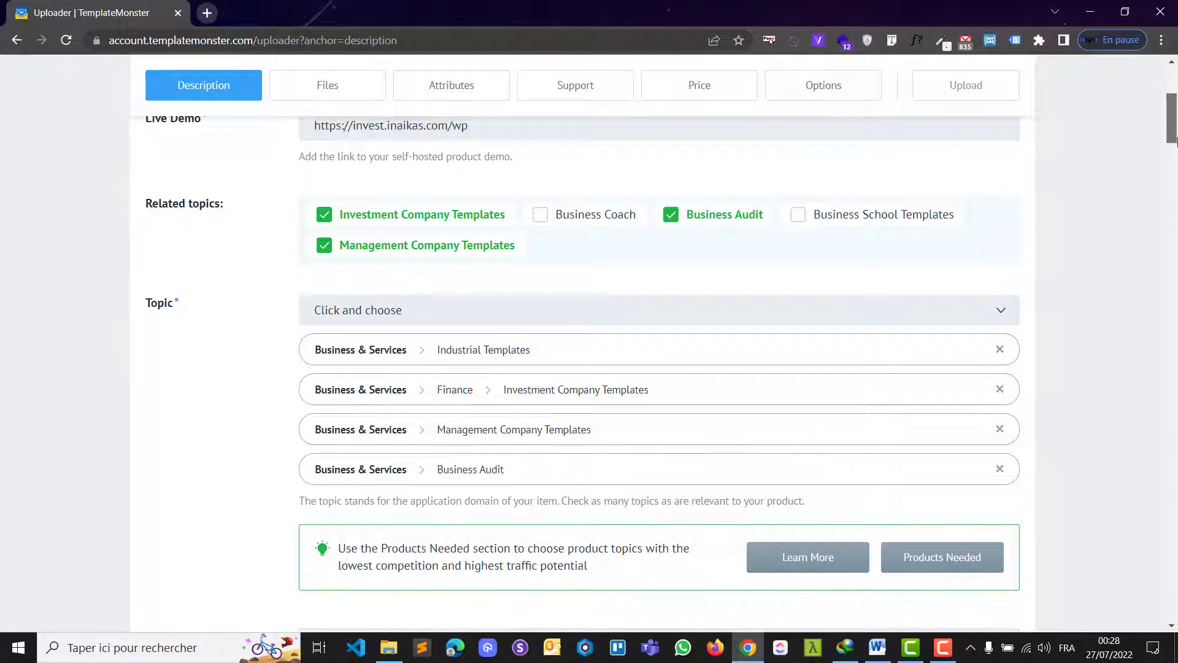
{"action": "left_click_drag", "start_coordinate": [1171, 123], "coordinate": [1175, 595]}
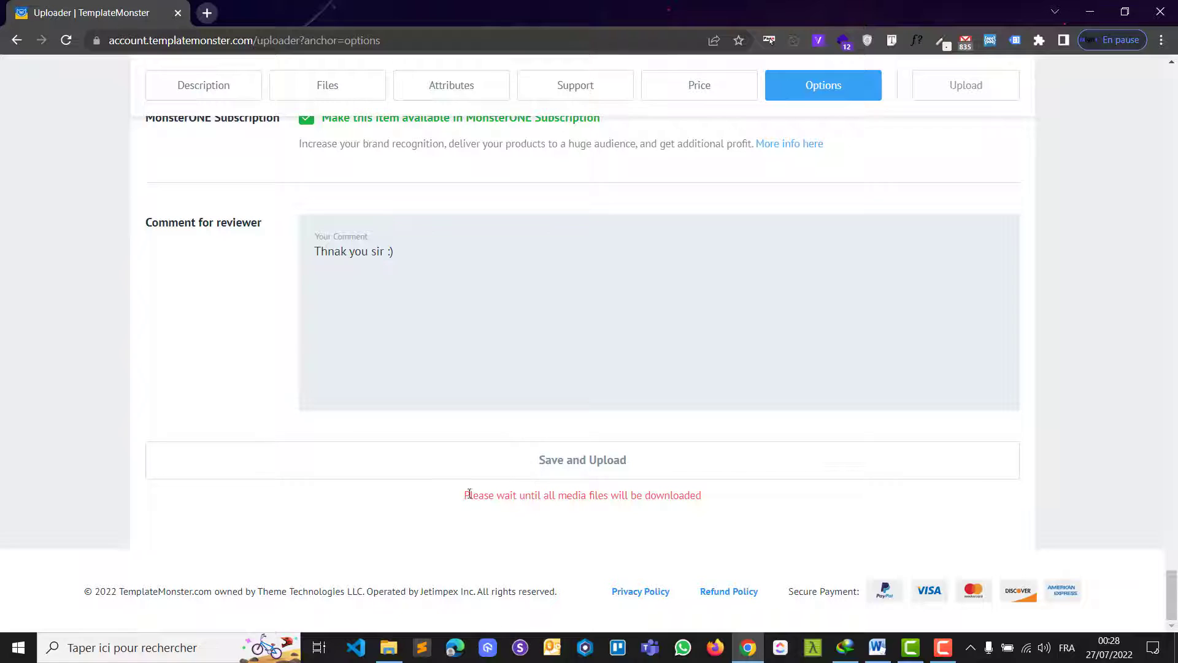
{"action": "triple_click", "coordinate": [608, 496]}
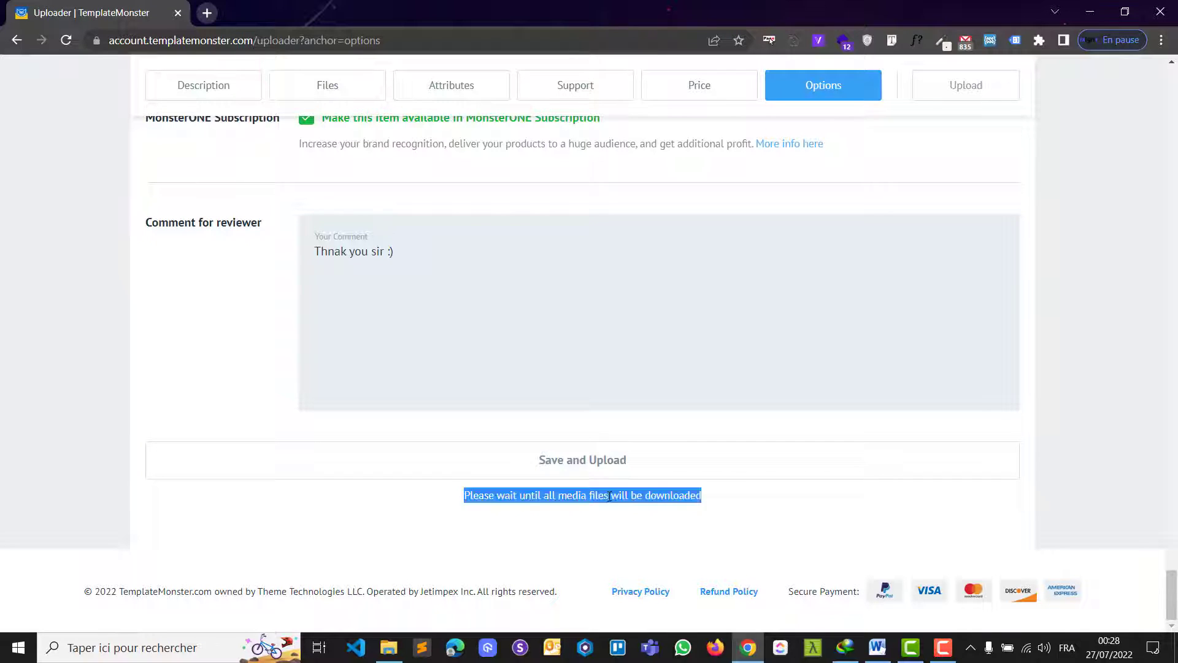
{"action": "left_click", "coordinate": [638, 498]}
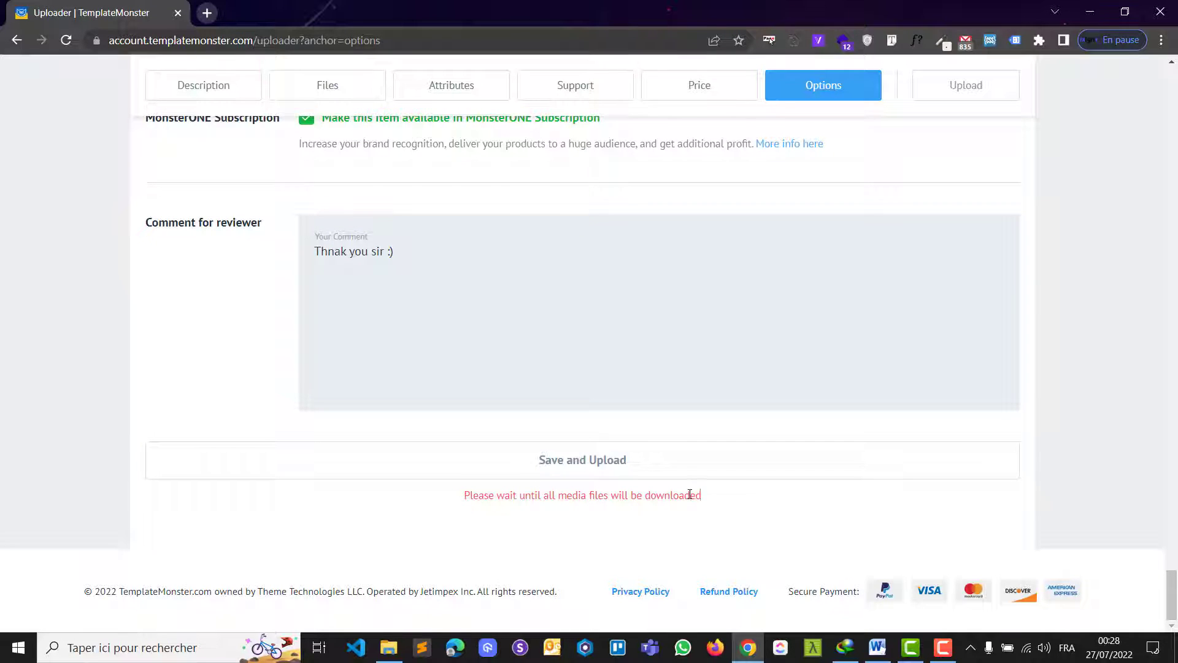
{"action": "left_click_drag", "start_coordinate": [690, 495], "coordinate": [628, 496]}
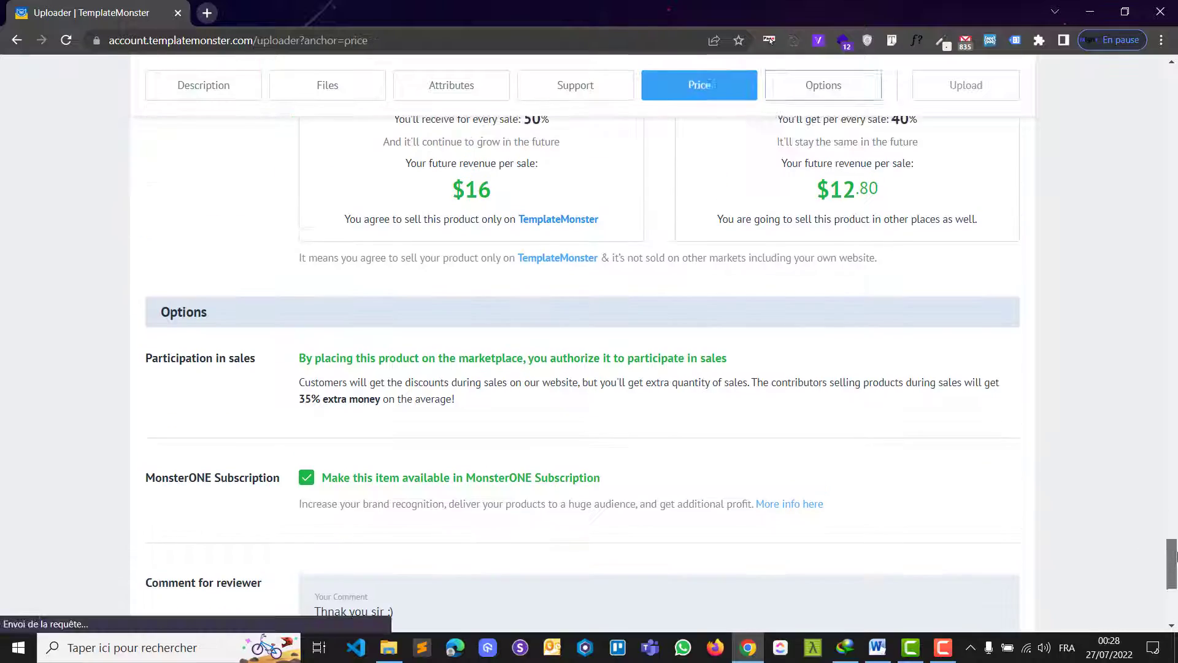